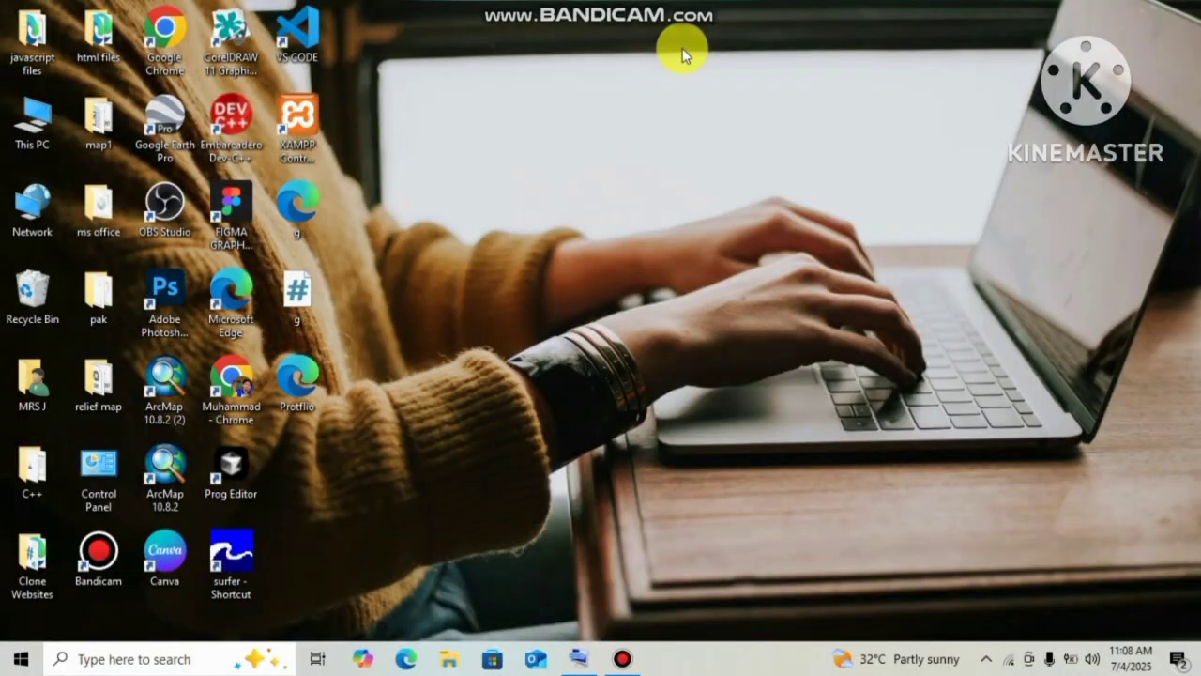
Launch Word with winword, dismiss the activation notice, and open the recent ID CARD document.
key(super+r)
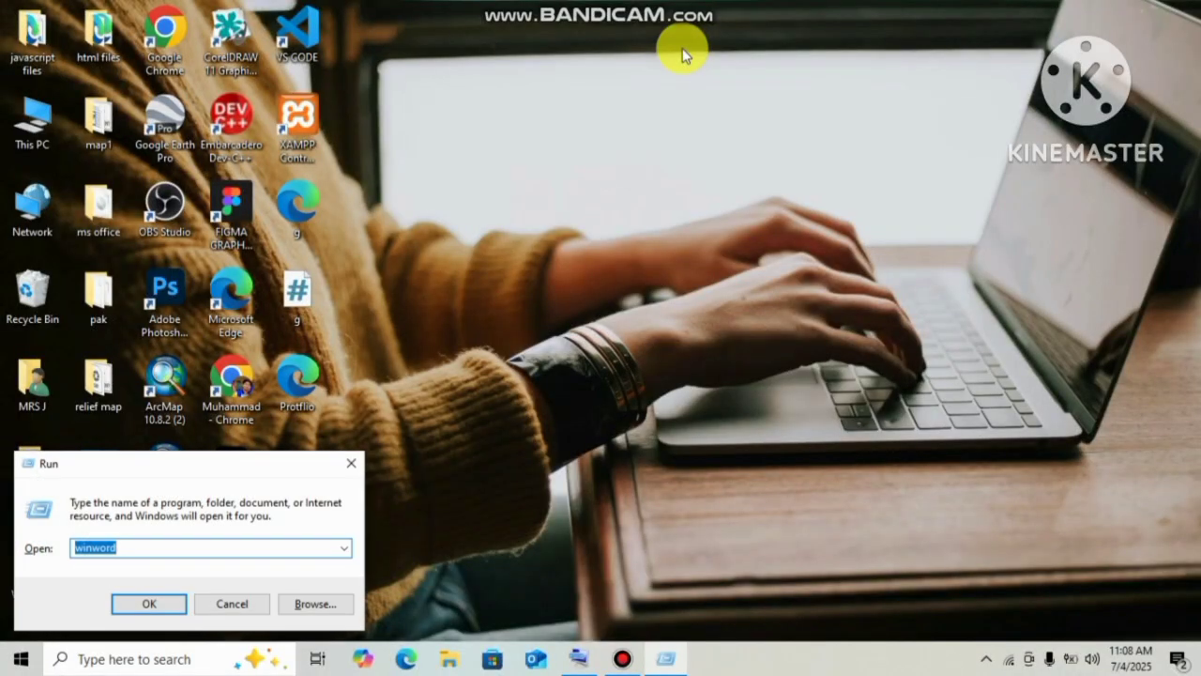
key(Return)
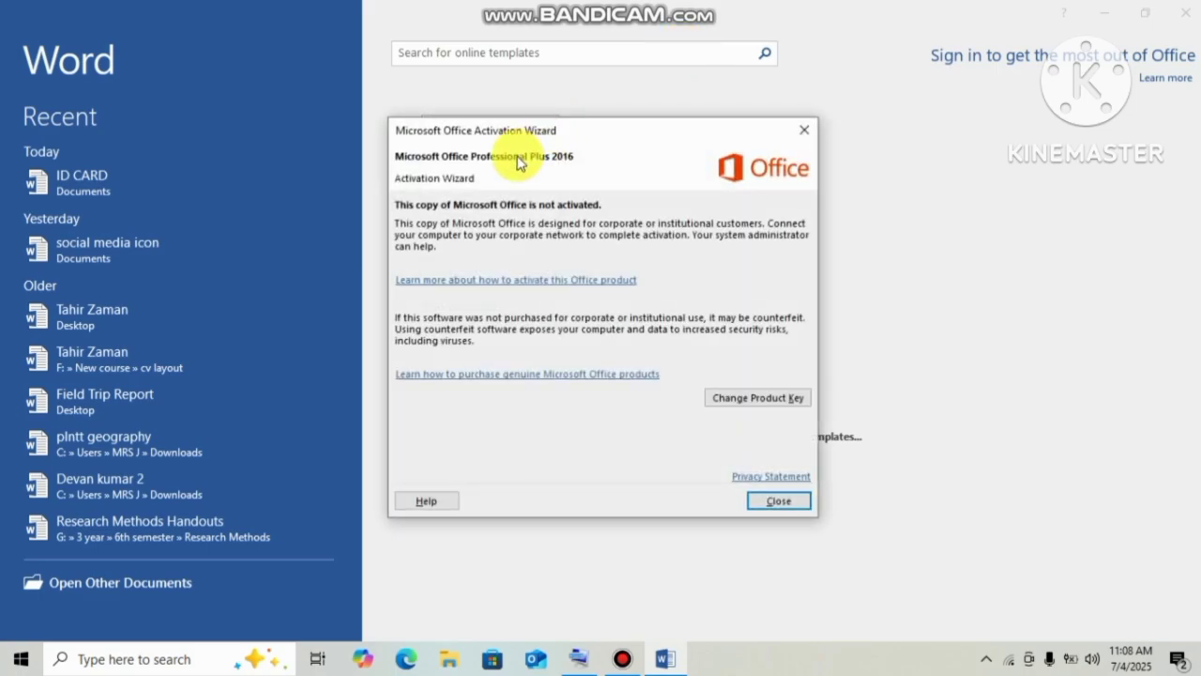
click(802, 133)
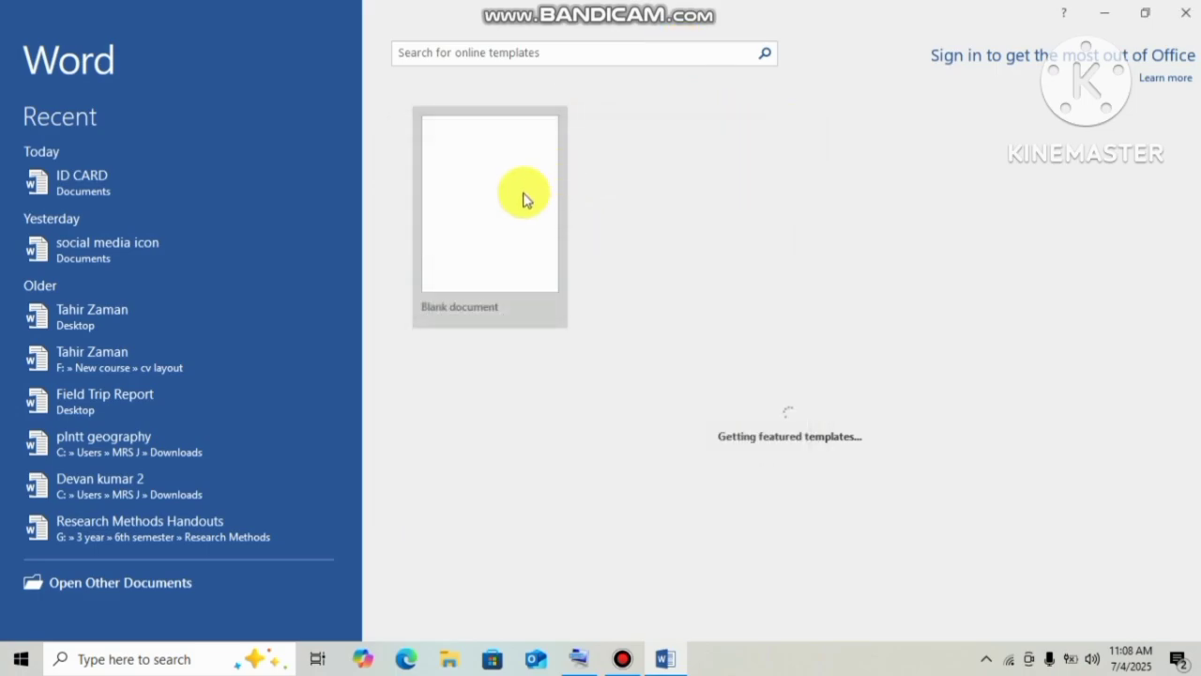
click(523, 195)
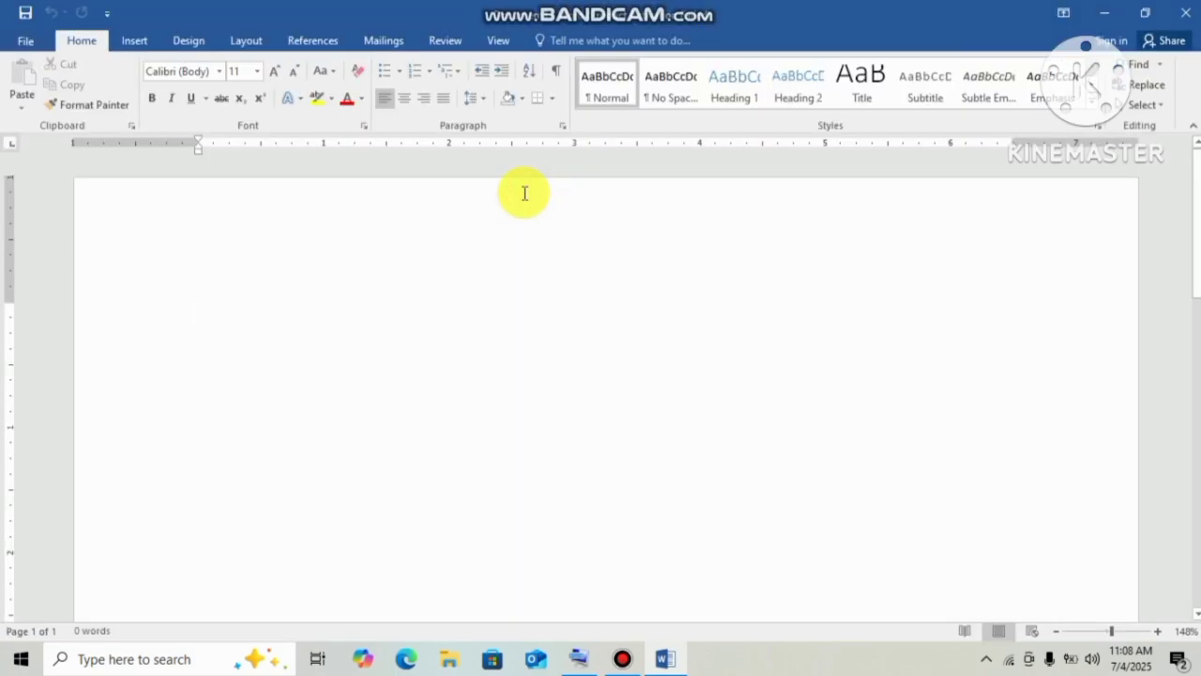
click(28, 41)
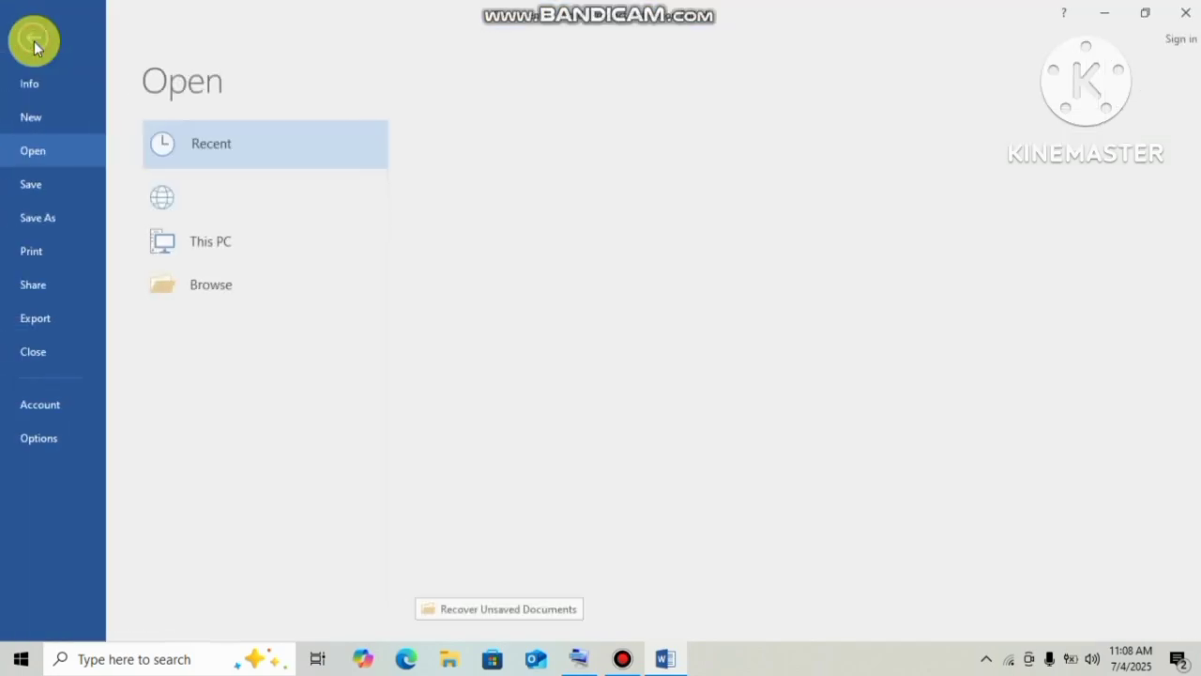
click(516, 175)
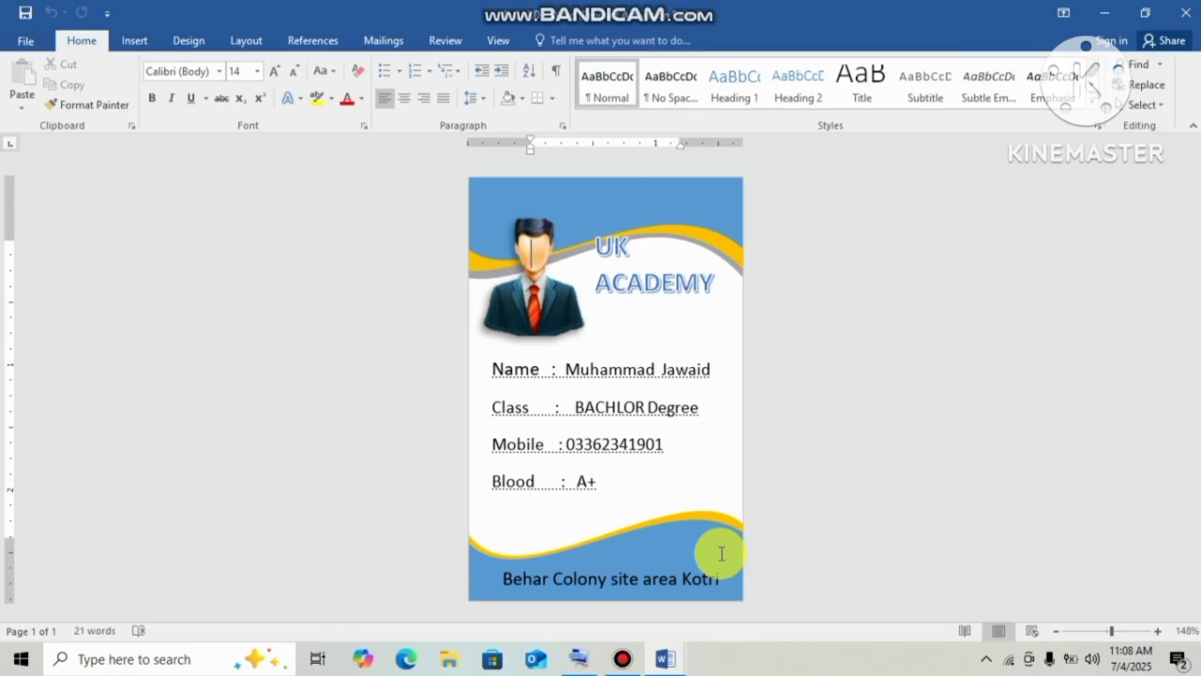
Create a new blank document with Ctrl+N.
key(ctrl+n)
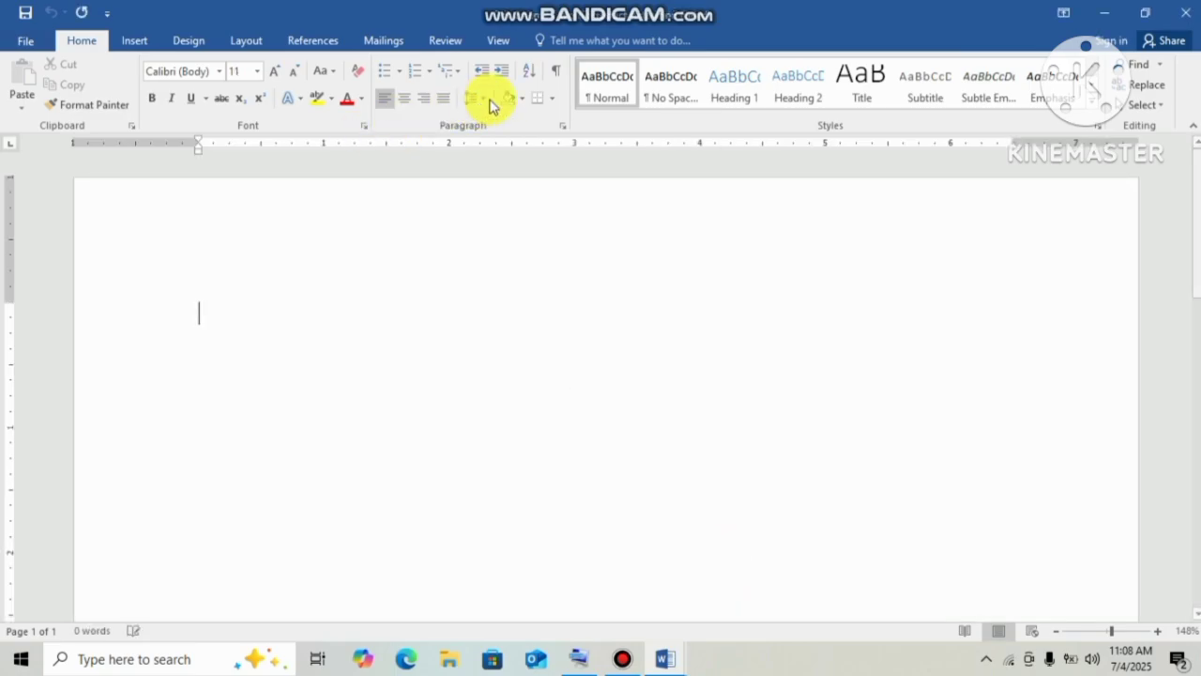
Apply Narrow 0.5" margins on every side of the page.
click(247, 42)
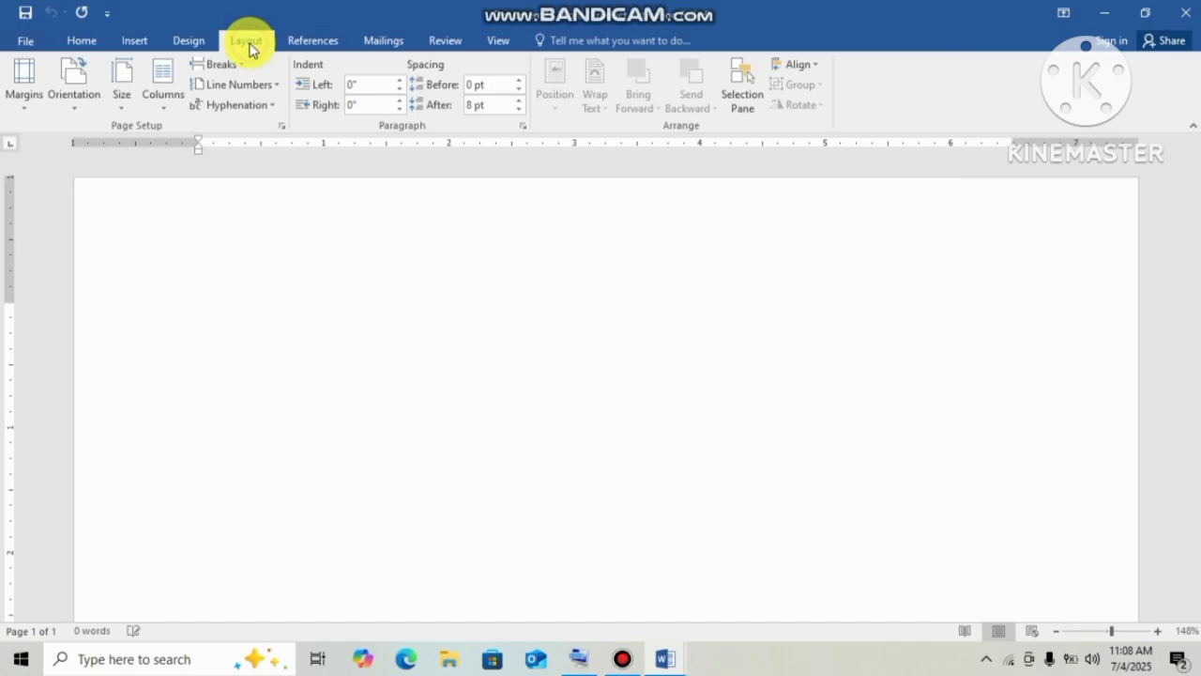
click(106, 108)
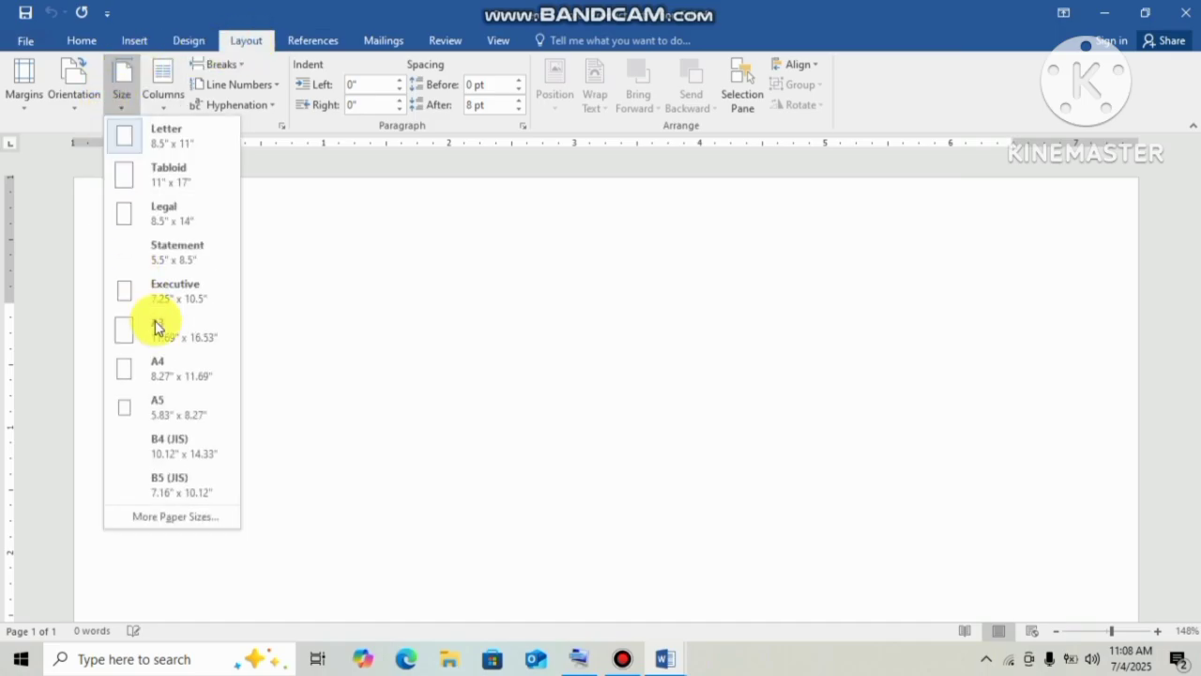
click(13, 103)
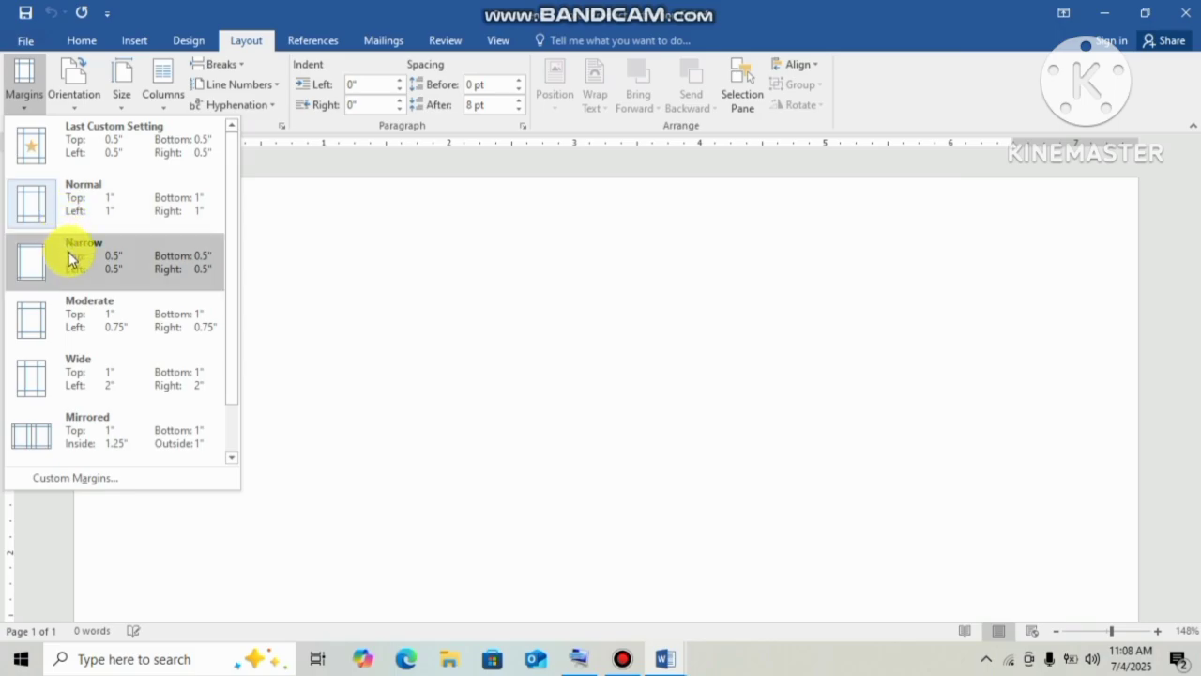
click(73, 256)
Set a custom paper size of 2.2" width by 3.4" height.
click(116, 99)
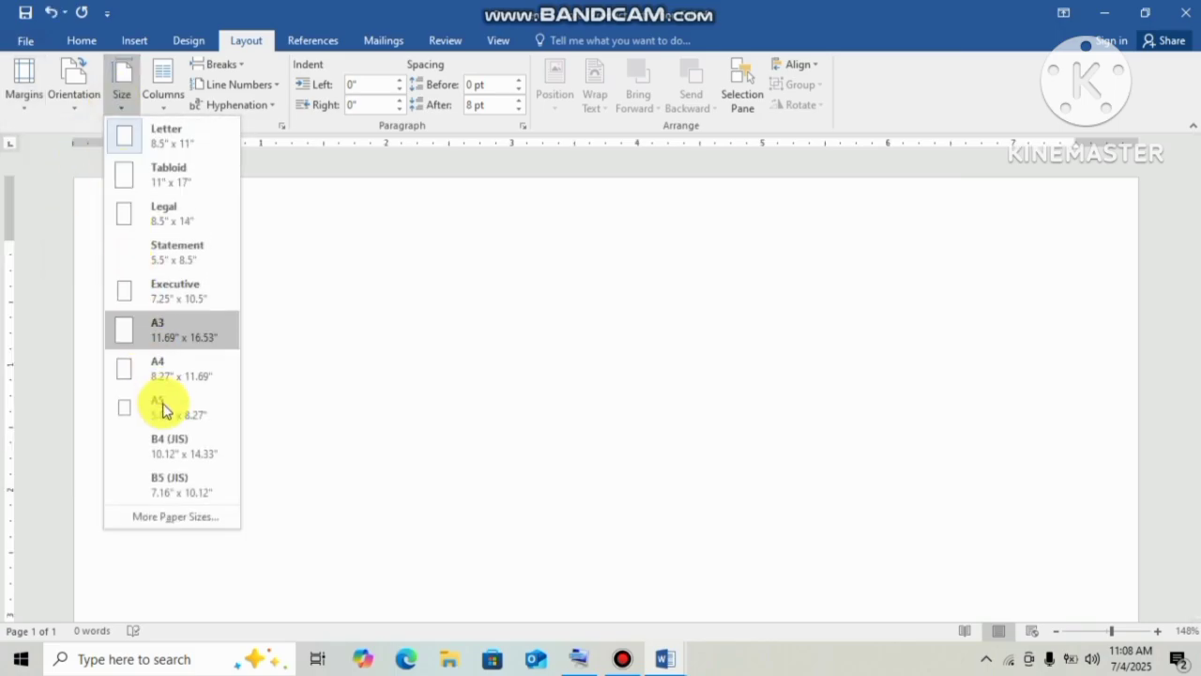
click(177, 516)
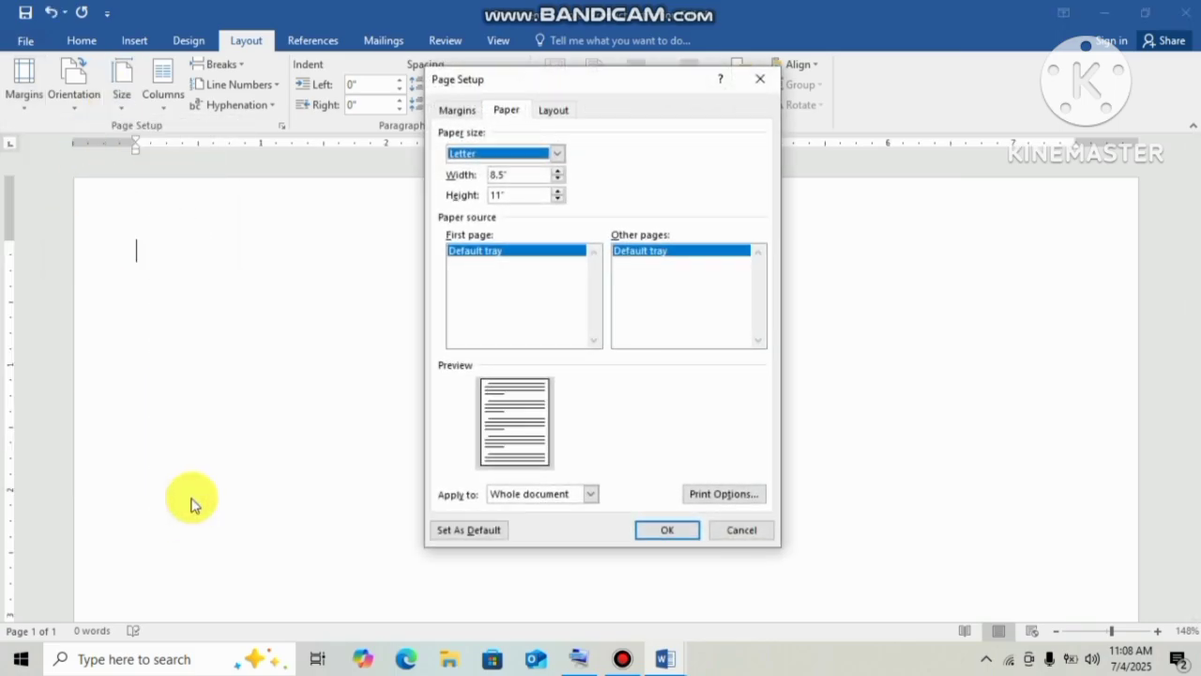
click(559, 180)
click(559, 179)
click(559, 179)
click(559, 180)
click(560, 179)
click(560, 179)
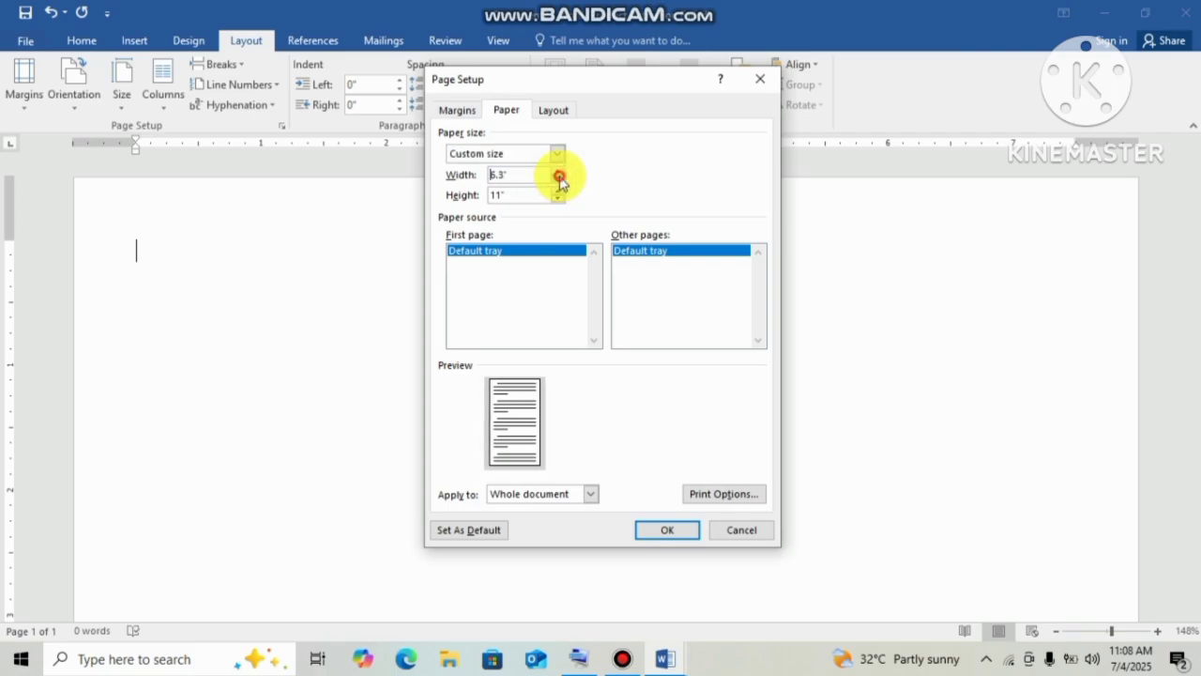
click(559, 180)
click(559, 179)
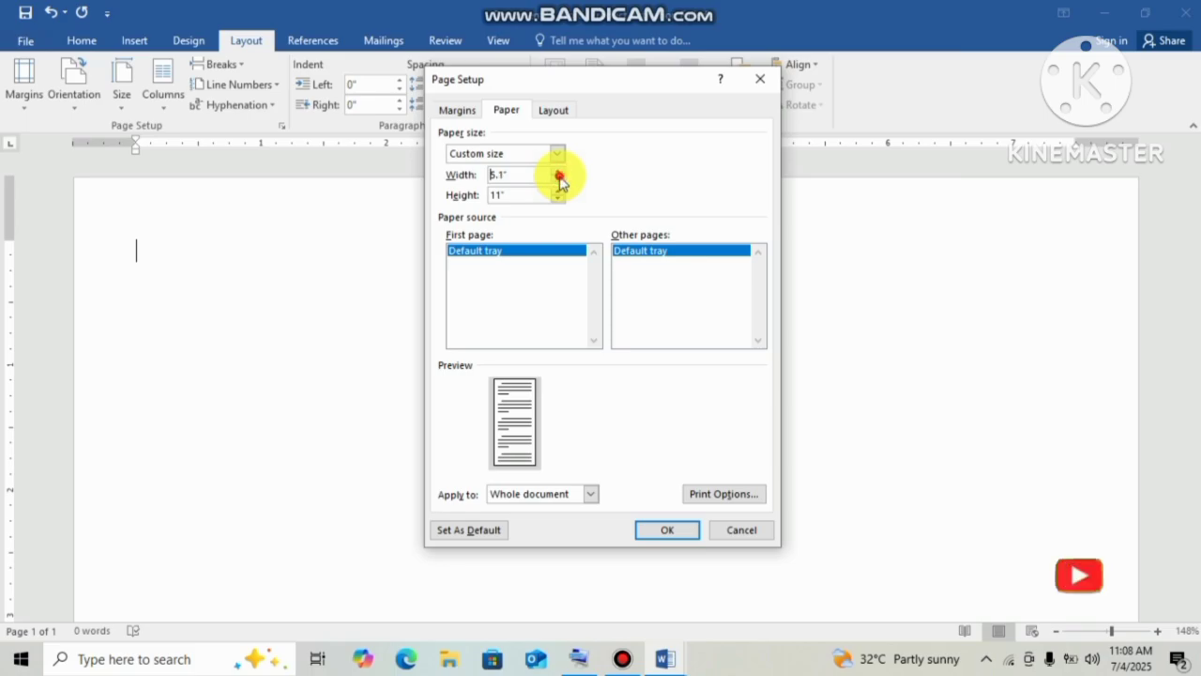
click(559, 179)
click(559, 179)
click(559, 179)
click(559, 180)
click(559, 179)
click(560, 179)
click(559, 180)
click(559, 179)
click(559, 180)
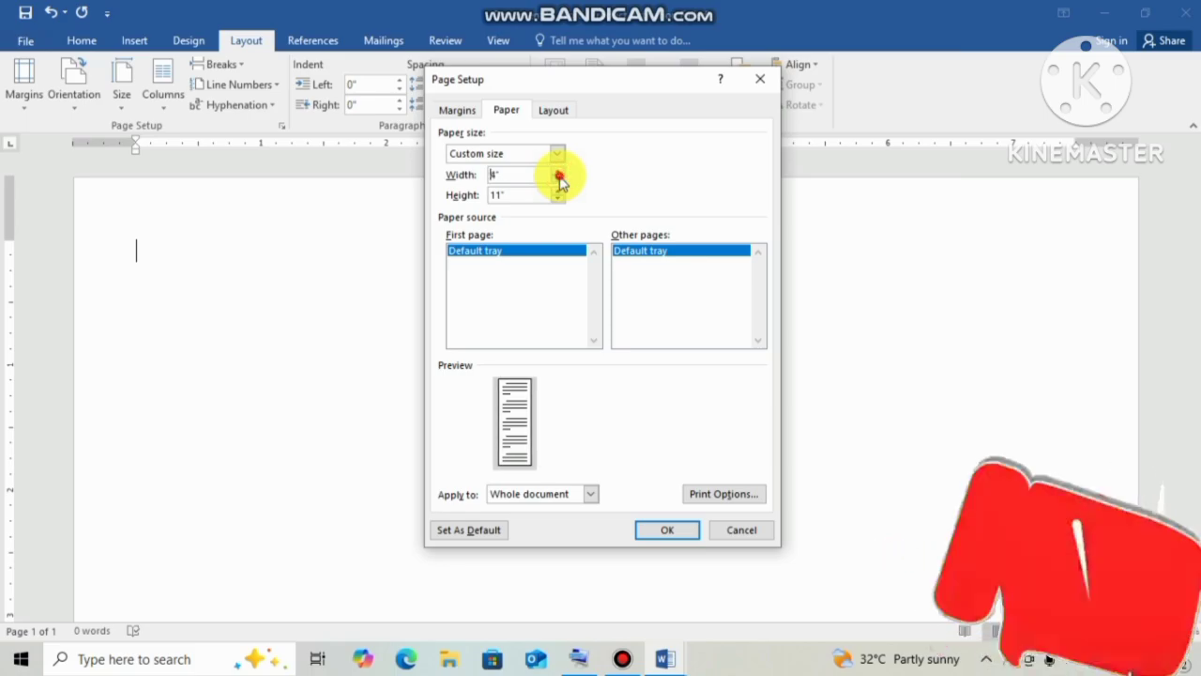
click(559, 180)
click(559, 180)
click(559, 179)
click(560, 179)
click(559, 180)
click(560, 179)
click(559, 179)
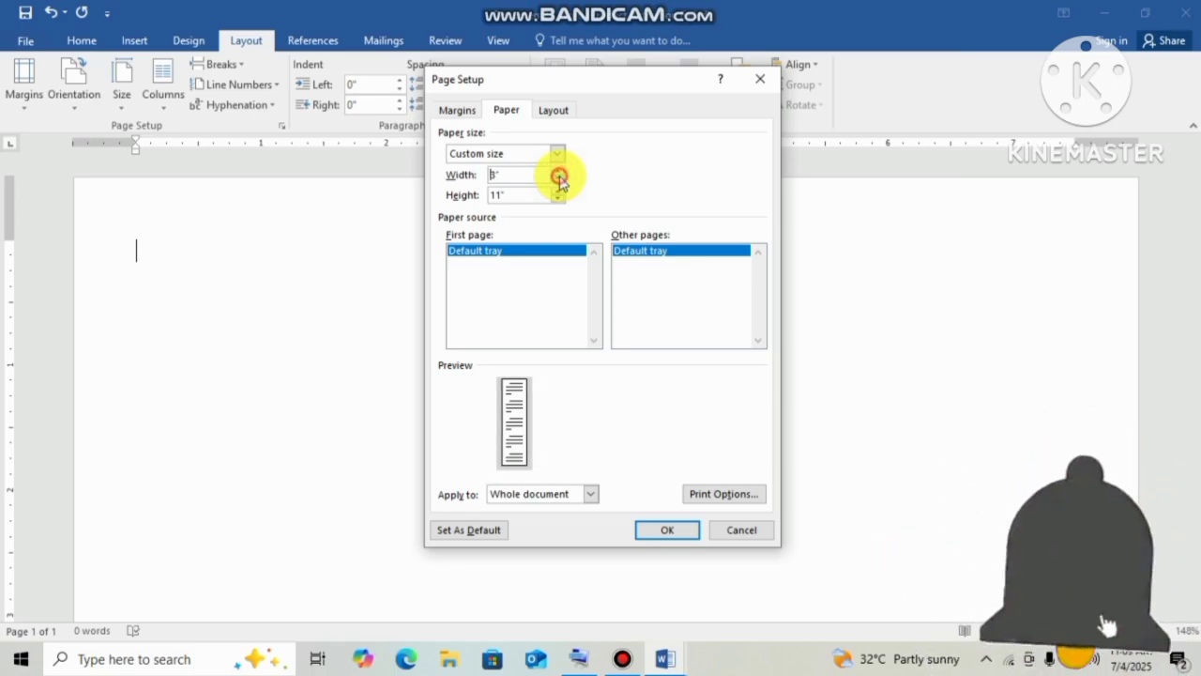
click(560, 180)
click(559, 179)
click(559, 179)
click(559, 179)
click(559, 179)
click(559, 179)
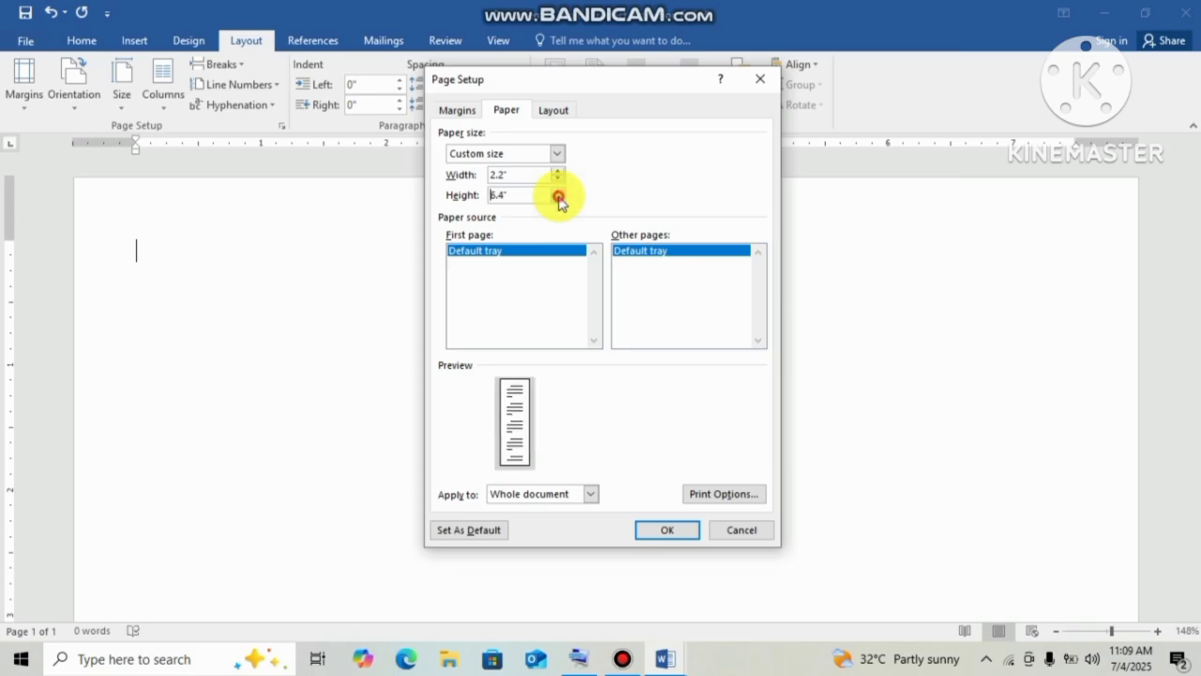
click(559, 200)
click(558, 200)
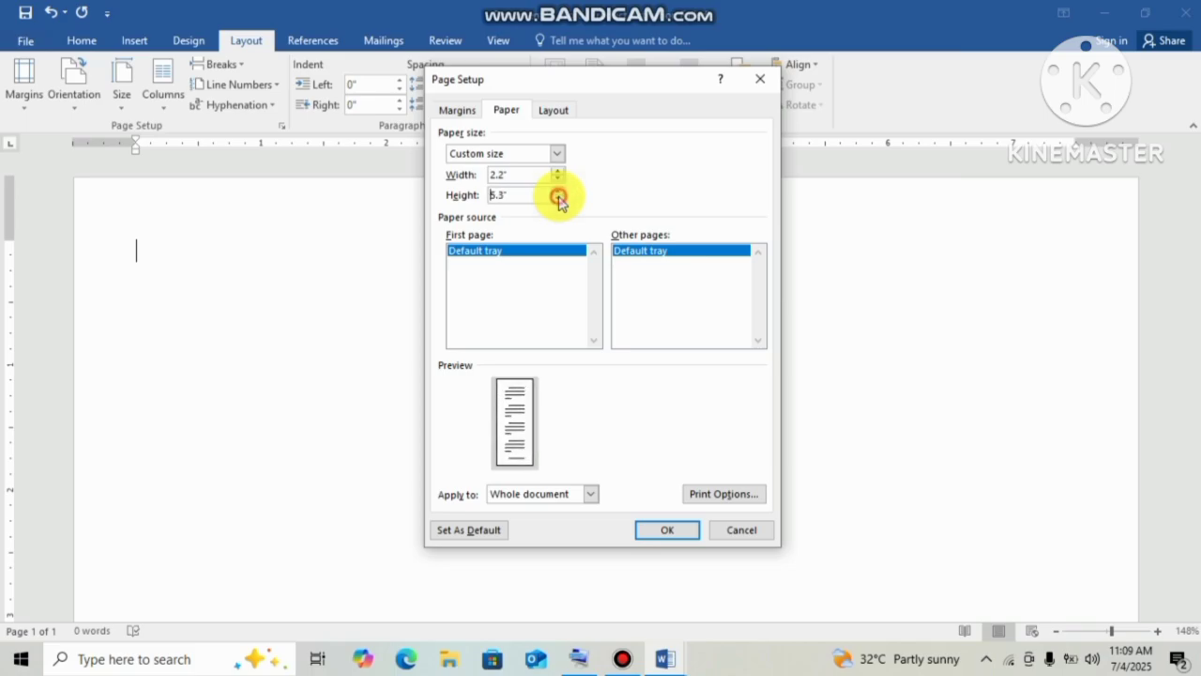
click(558, 200)
click(559, 200)
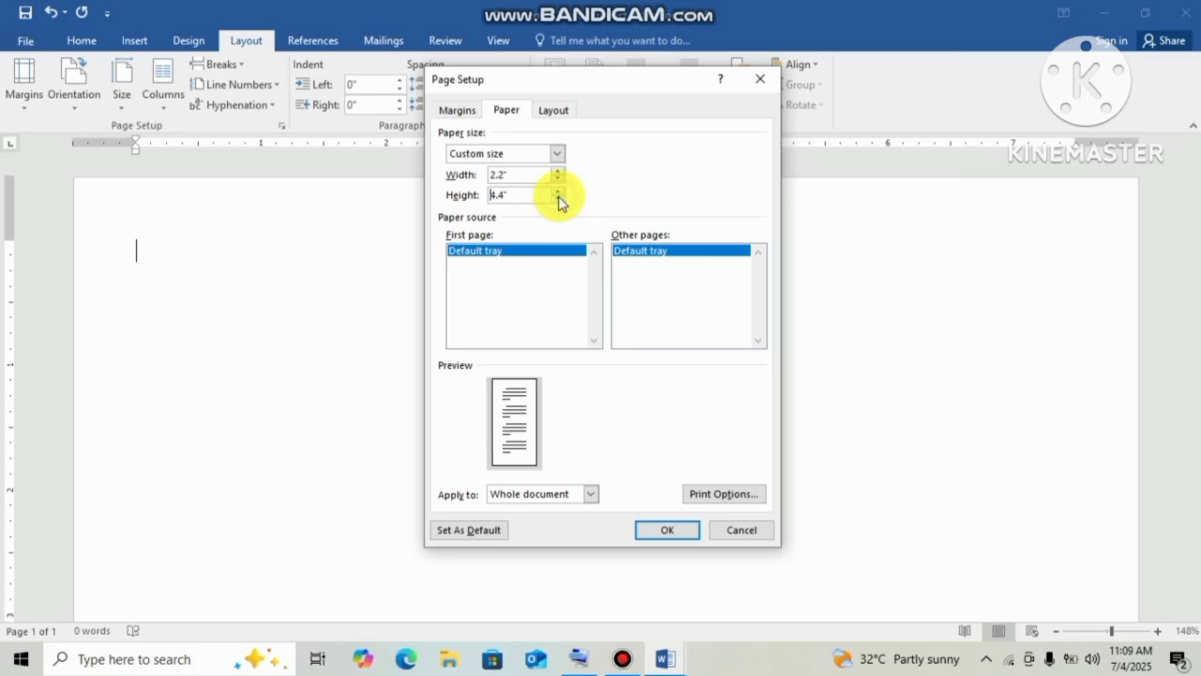
click(558, 200)
click(558, 200)
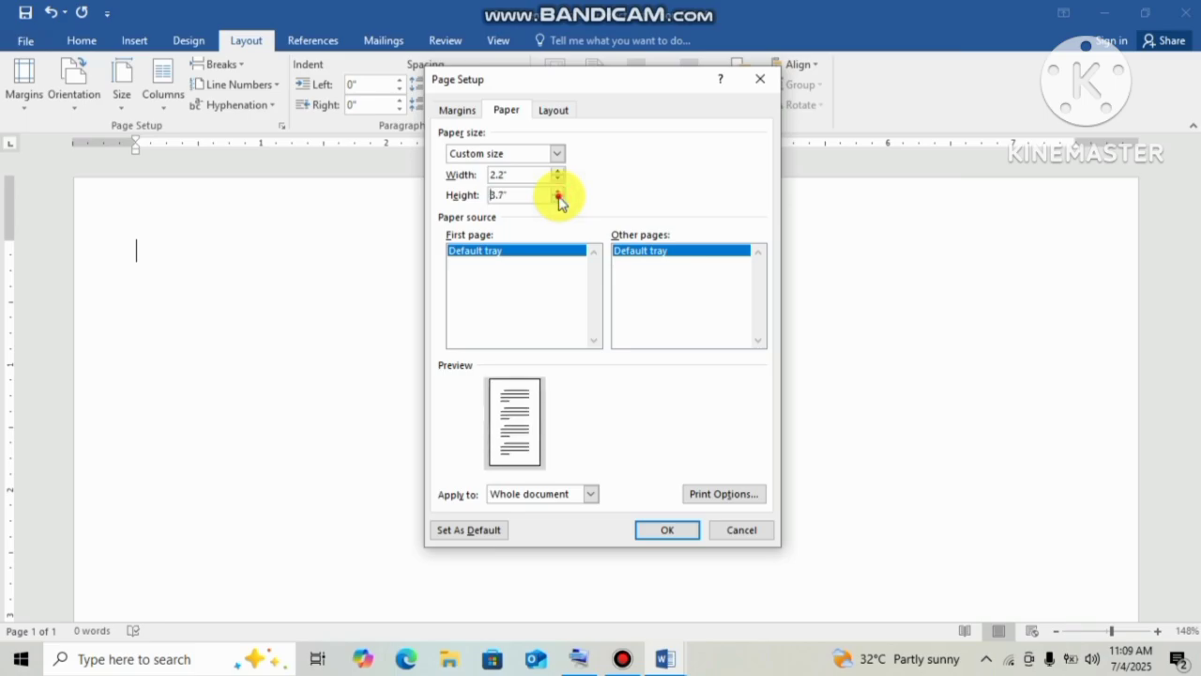
click(558, 200)
click(558, 199)
click(558, 200)
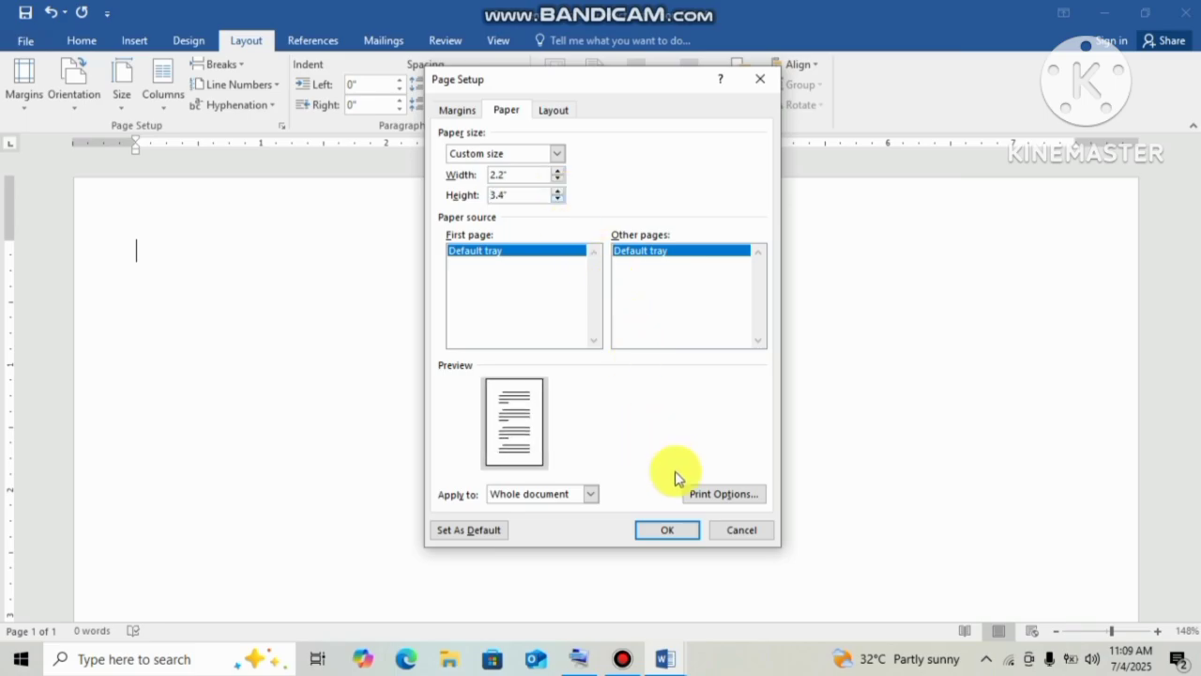
click(657, 530)
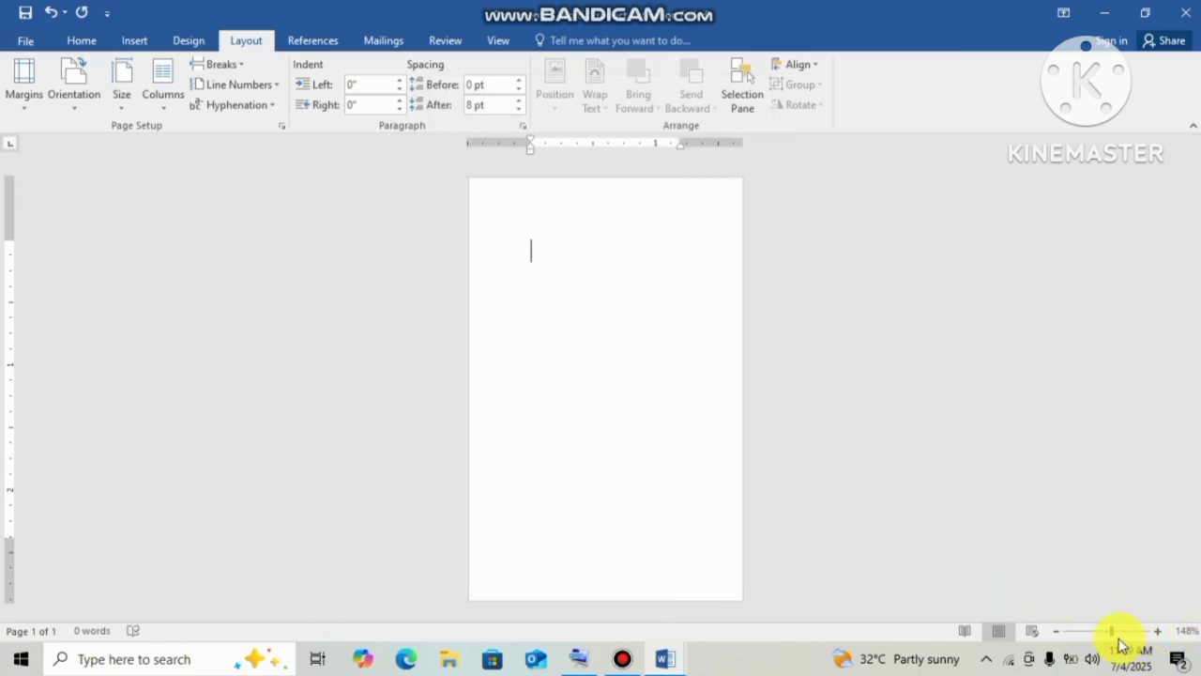
Draw a rectangle across the top of the page, stretched flush to the left edge.
mouse_move(1116, 641)
mouse_down()
mouse_move(1089, 636)
mouse_move(1119, 636)
mouse_up()
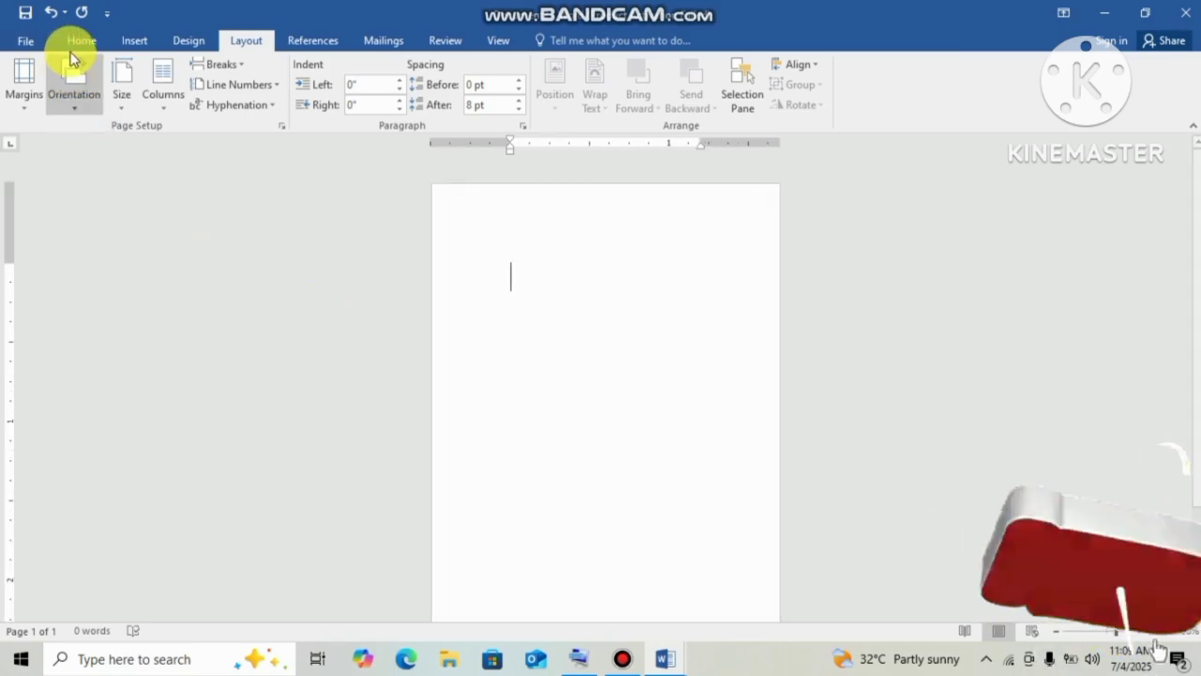
click(122, 40)
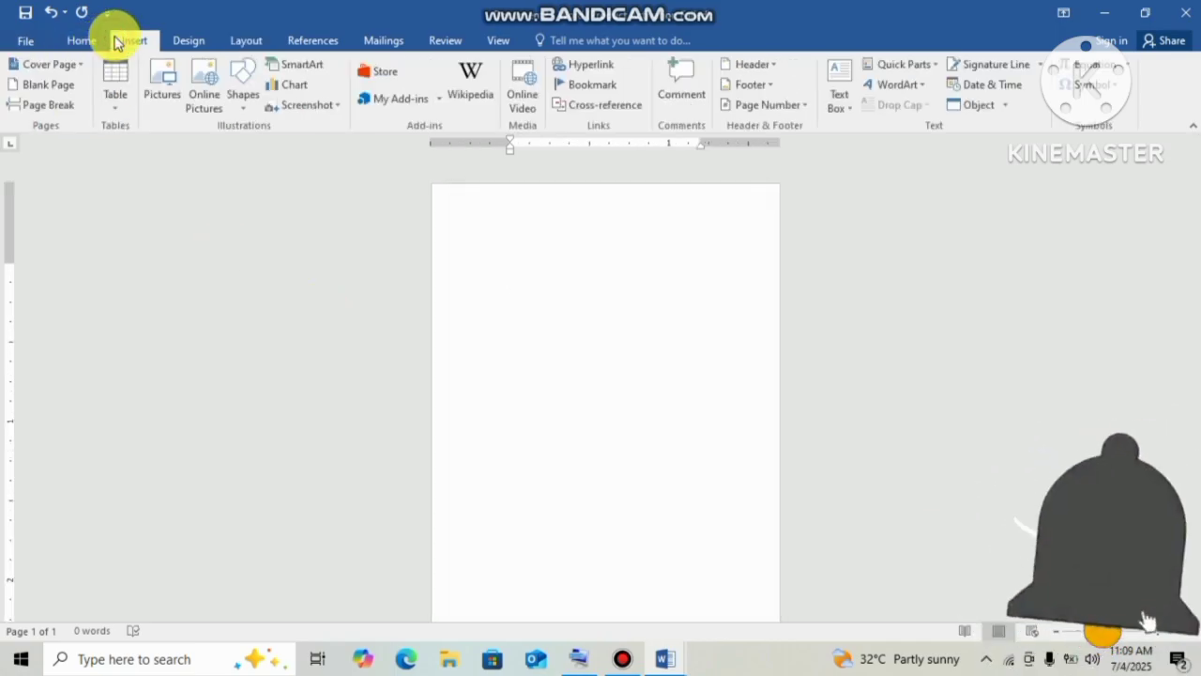
click(246, 105)
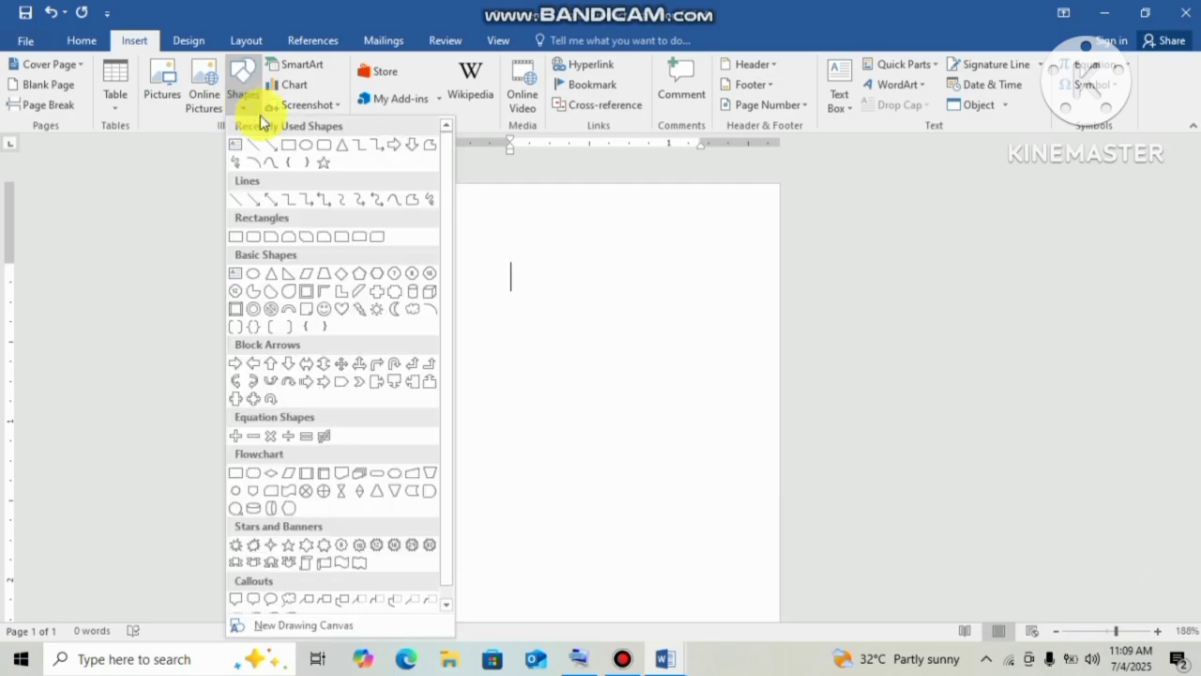
click(292, 147)
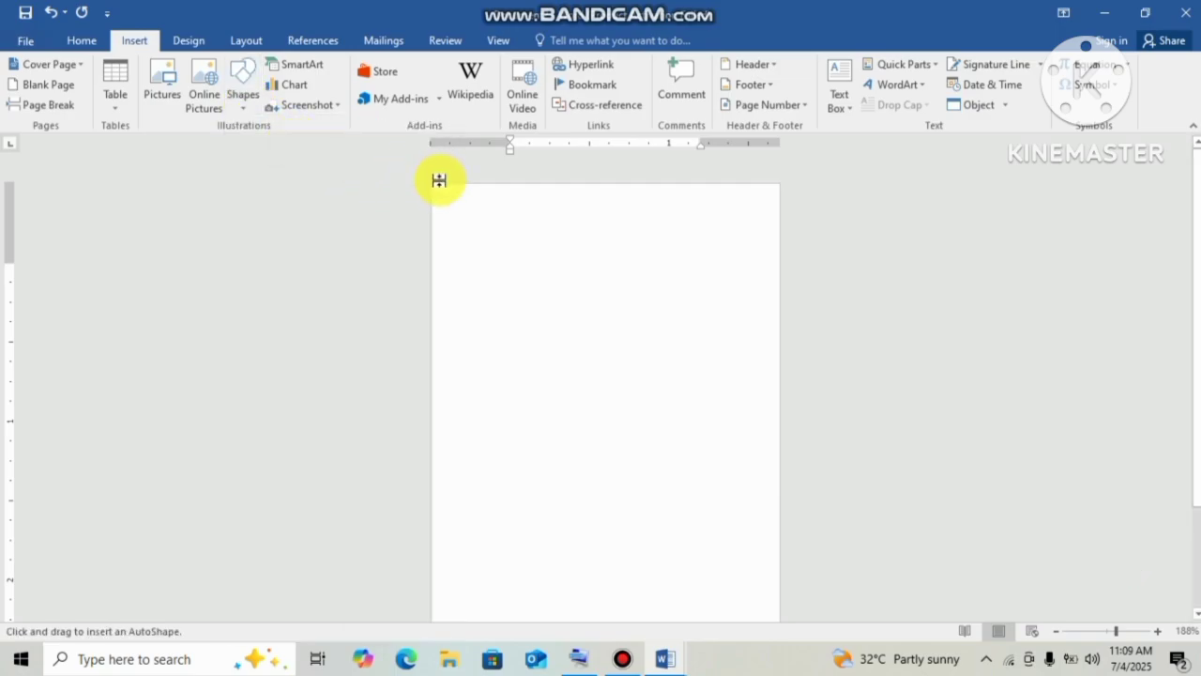
drag(432, 184, 779, 262)
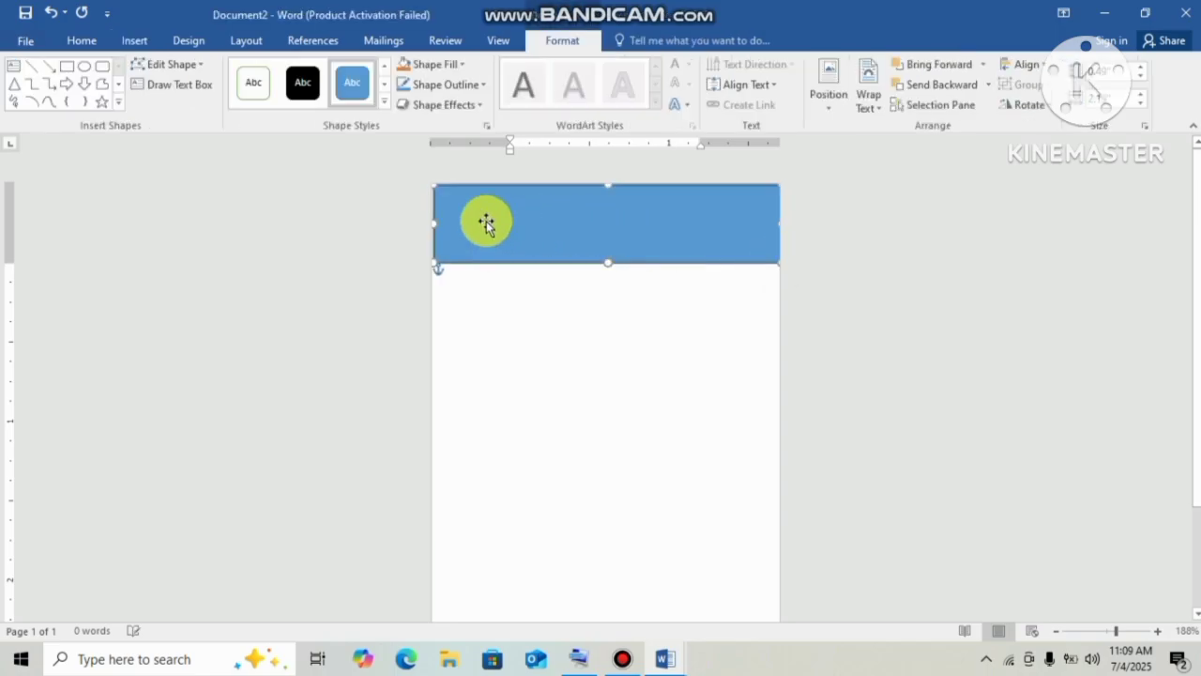
drag(432, 225, 425, 226)
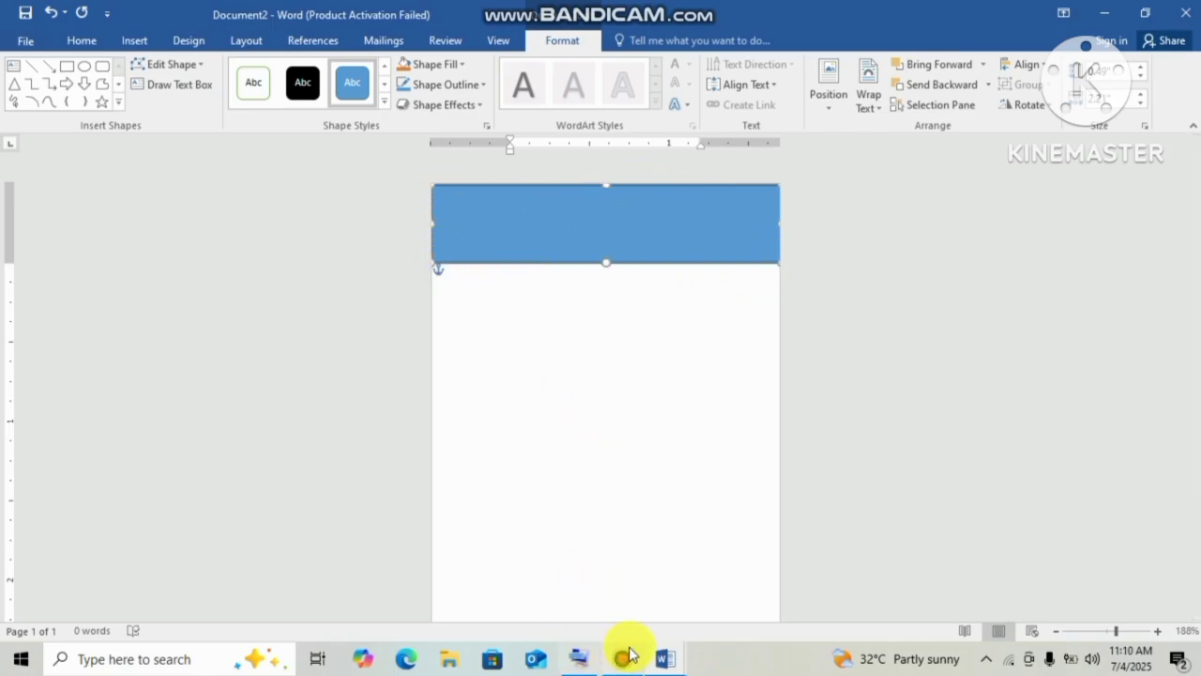
click(670, 656)
click(670, 604)
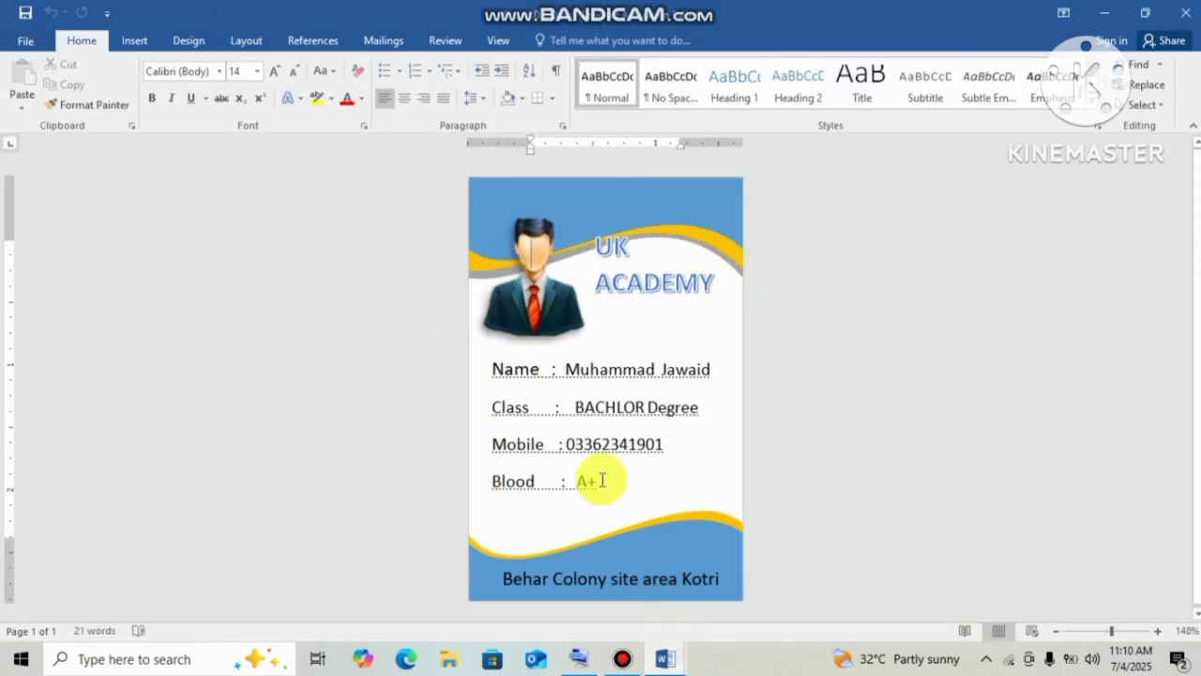
click(661, 666)
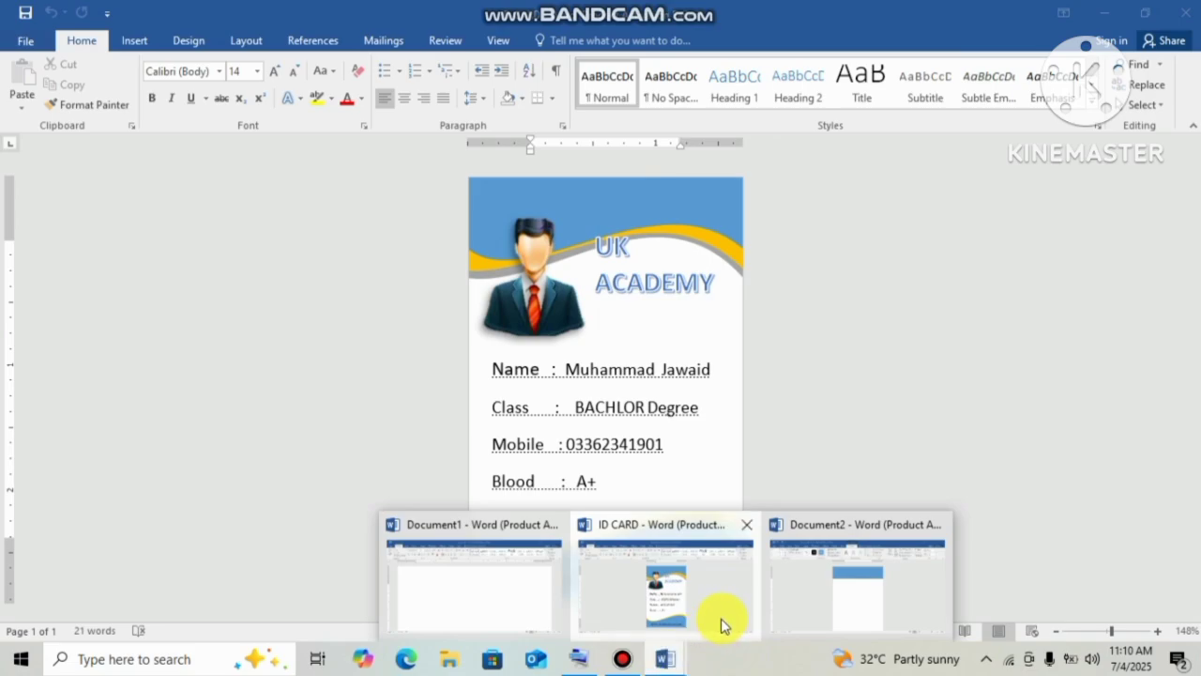
click(818, 606)
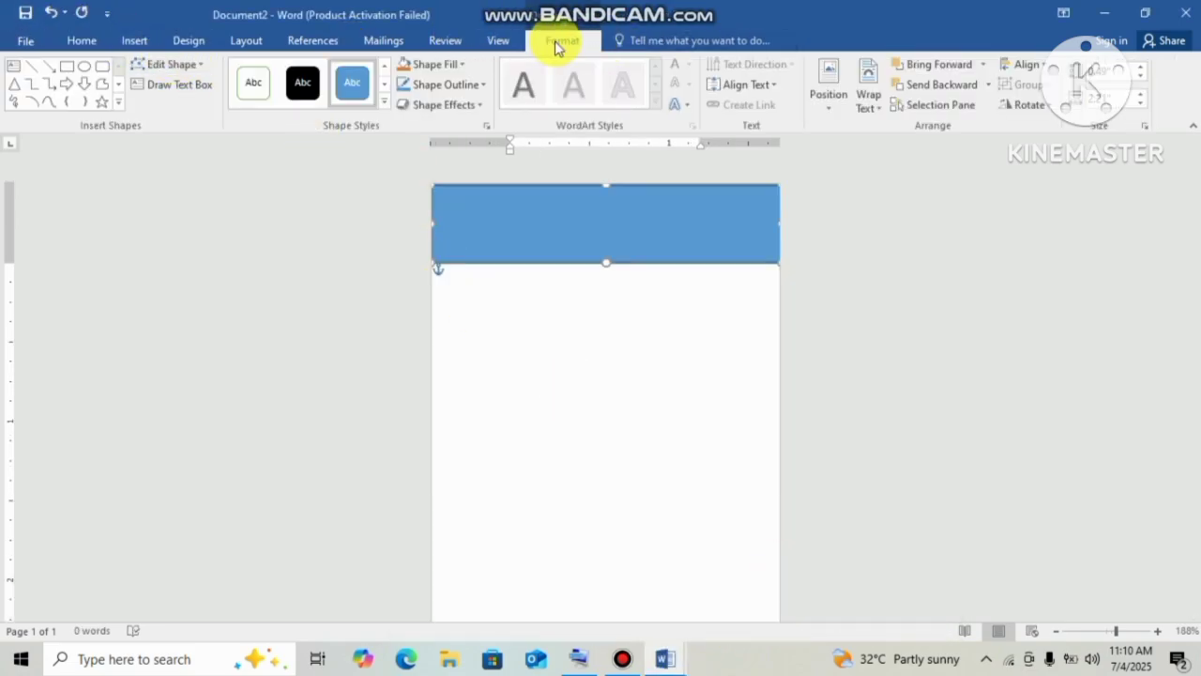
Use Edit Points to bend the rectangle's bottom edge into a smooth wave.
click(184, 66)
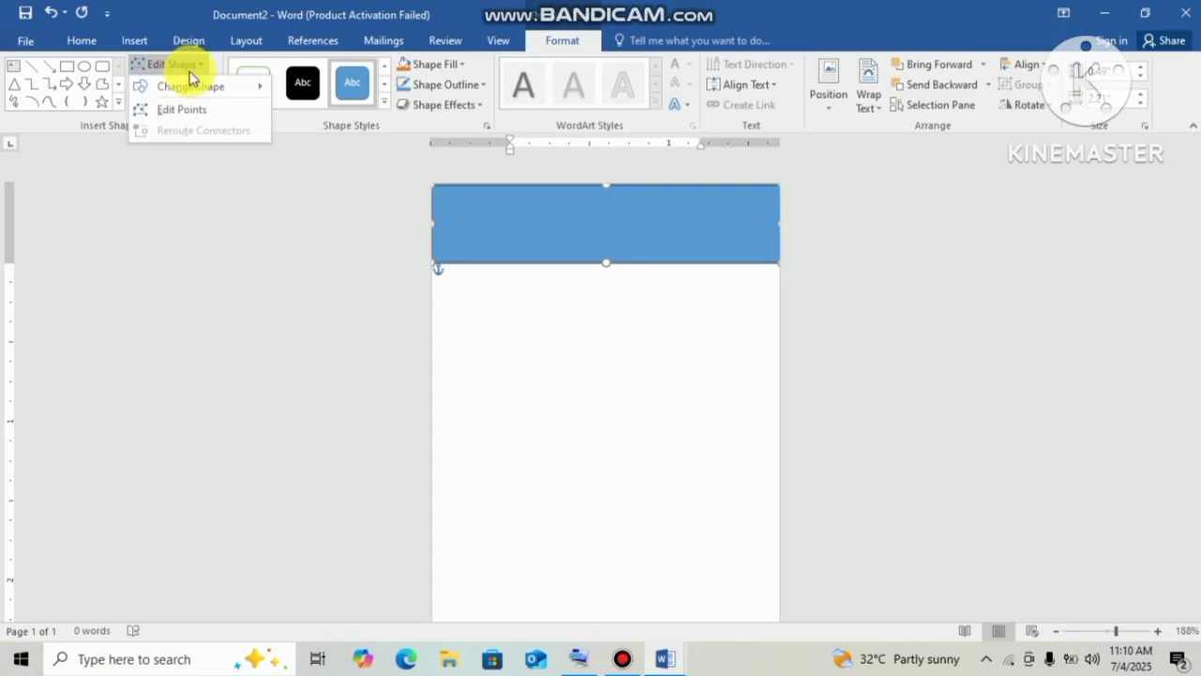
click(206, 115)
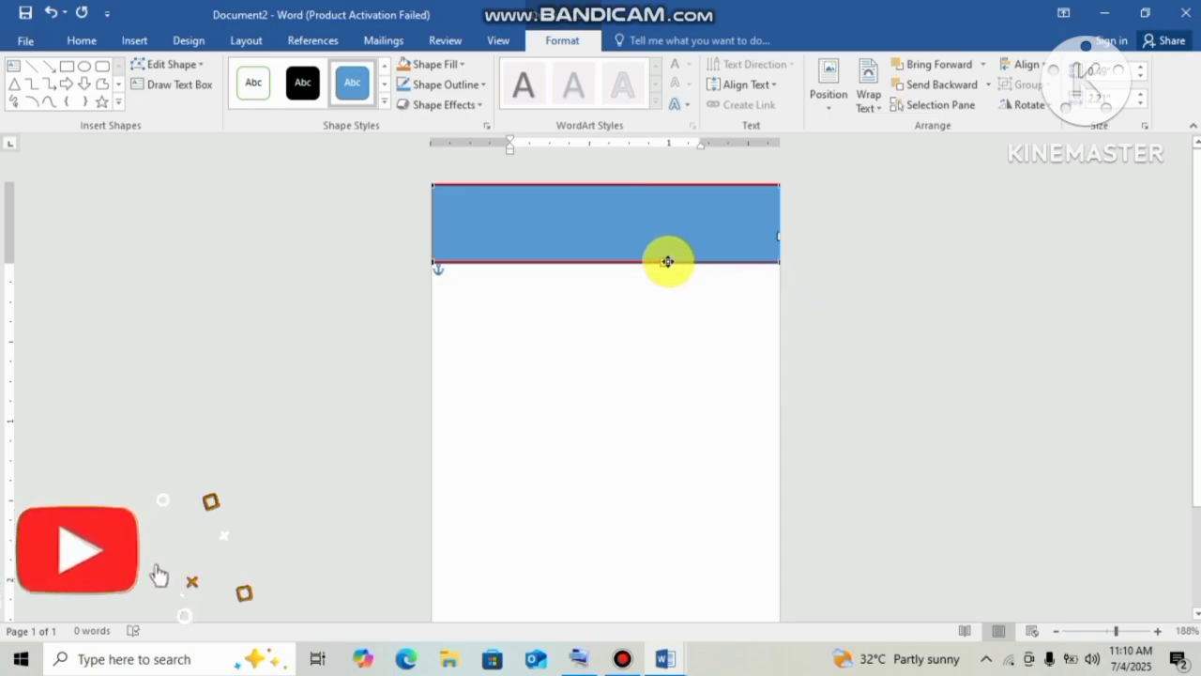
mouse_move(664, 261)
mouse_down()
mouse_move(678, 201)
mouse_move(665, 160)
mouse_move(657, 168)
mouse_up()
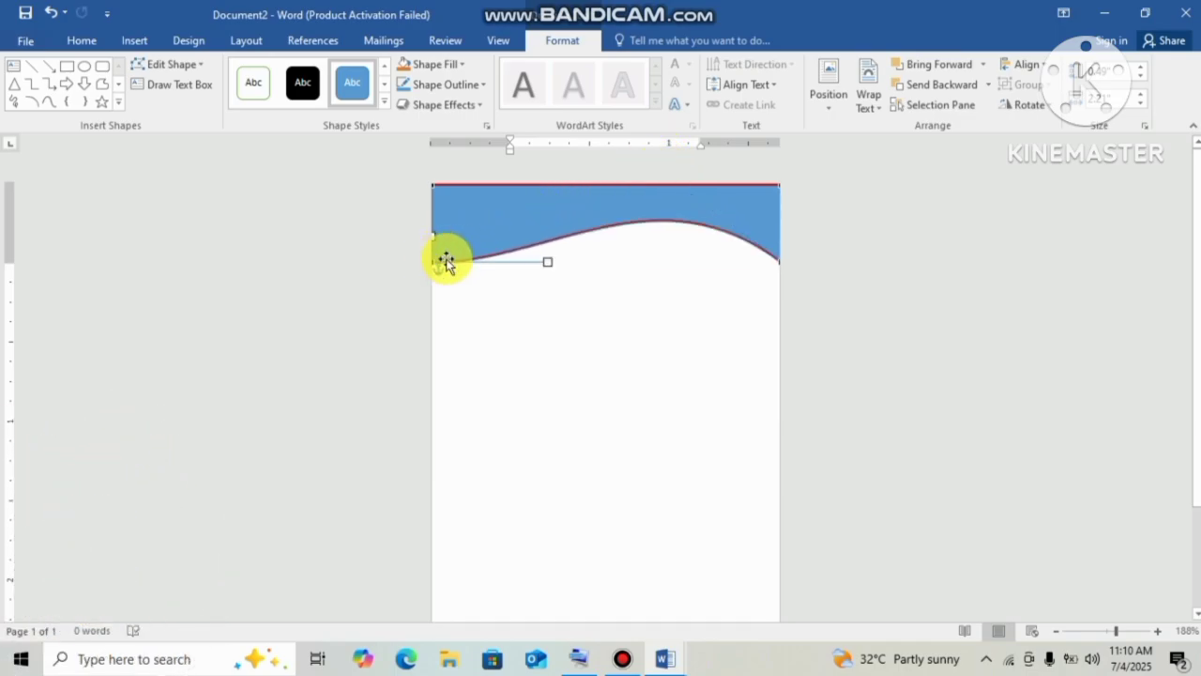
drag(549, 262, 499, 348)
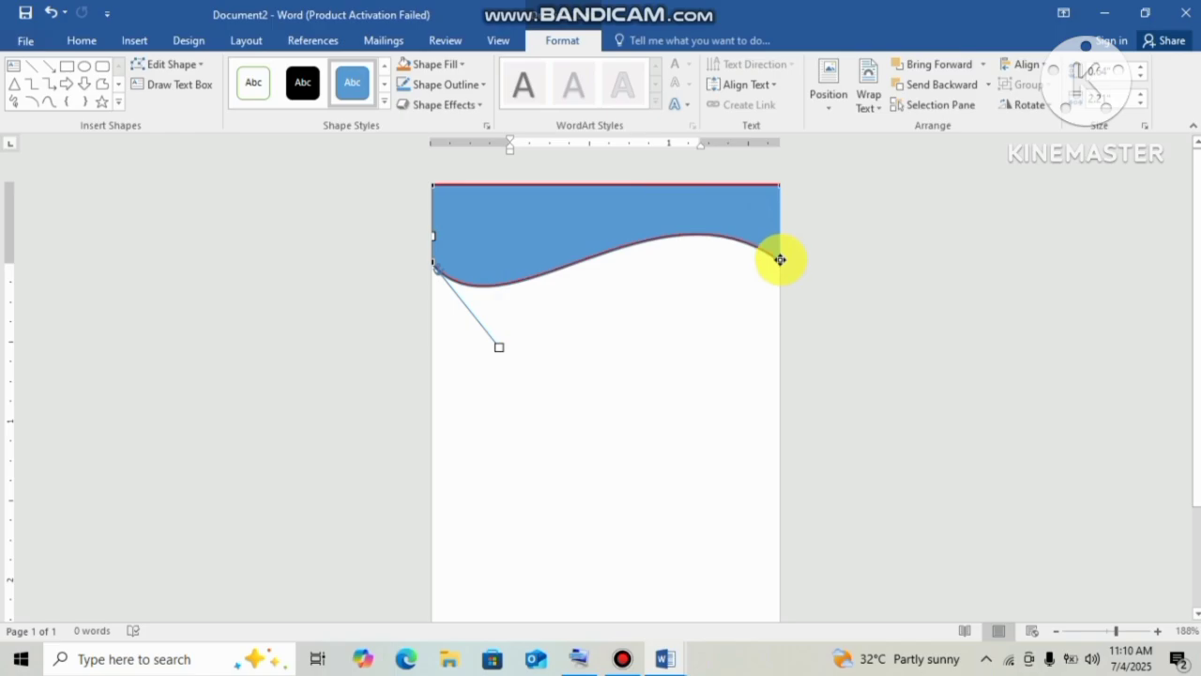
click(677, 181)
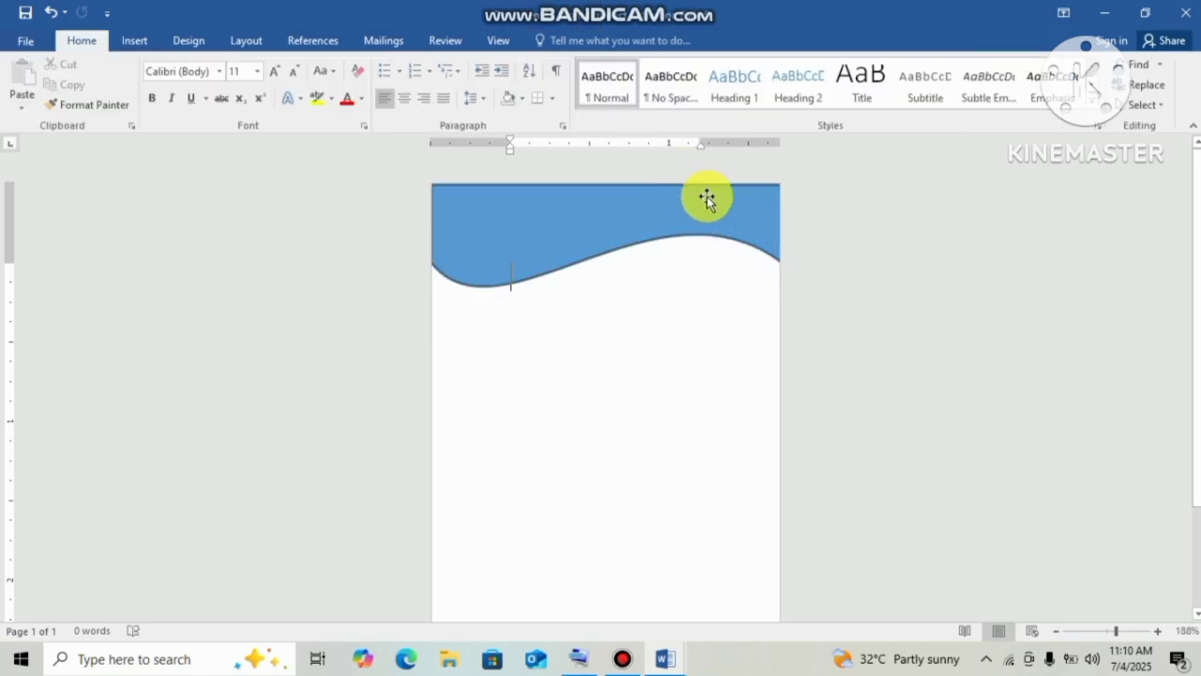
click(729, 231)
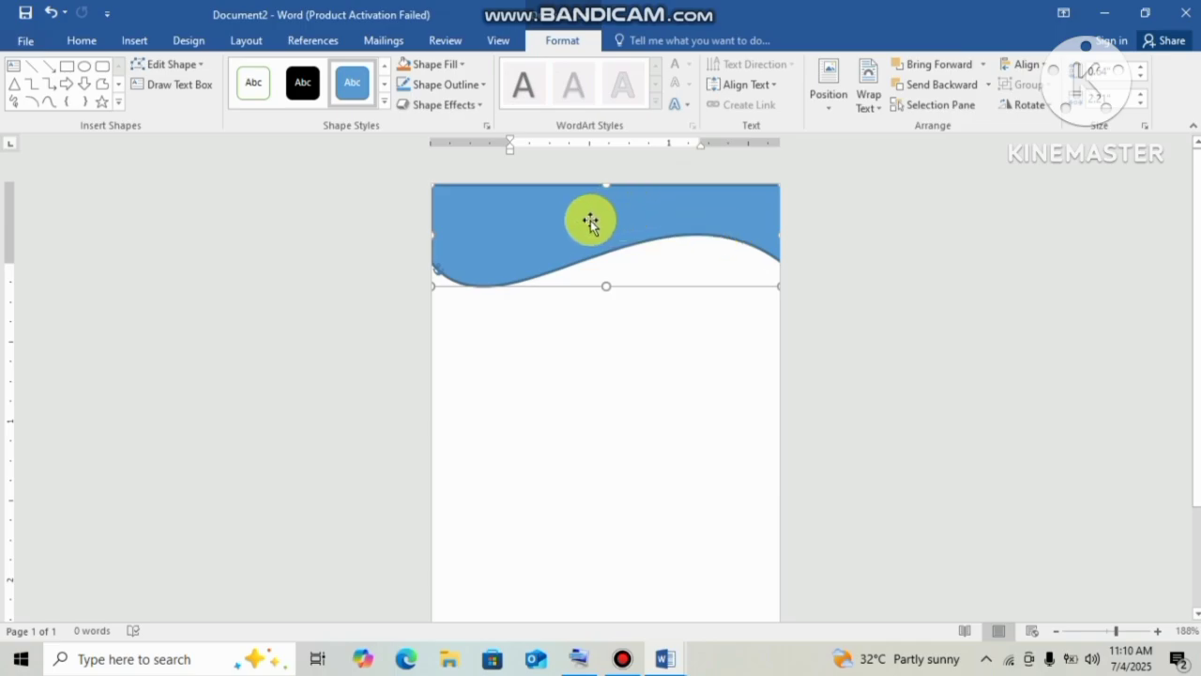
Ctrl+drag the wave to copy it below the original, browsing fill colours without applying any.
drag(590, 220, 593, 342)
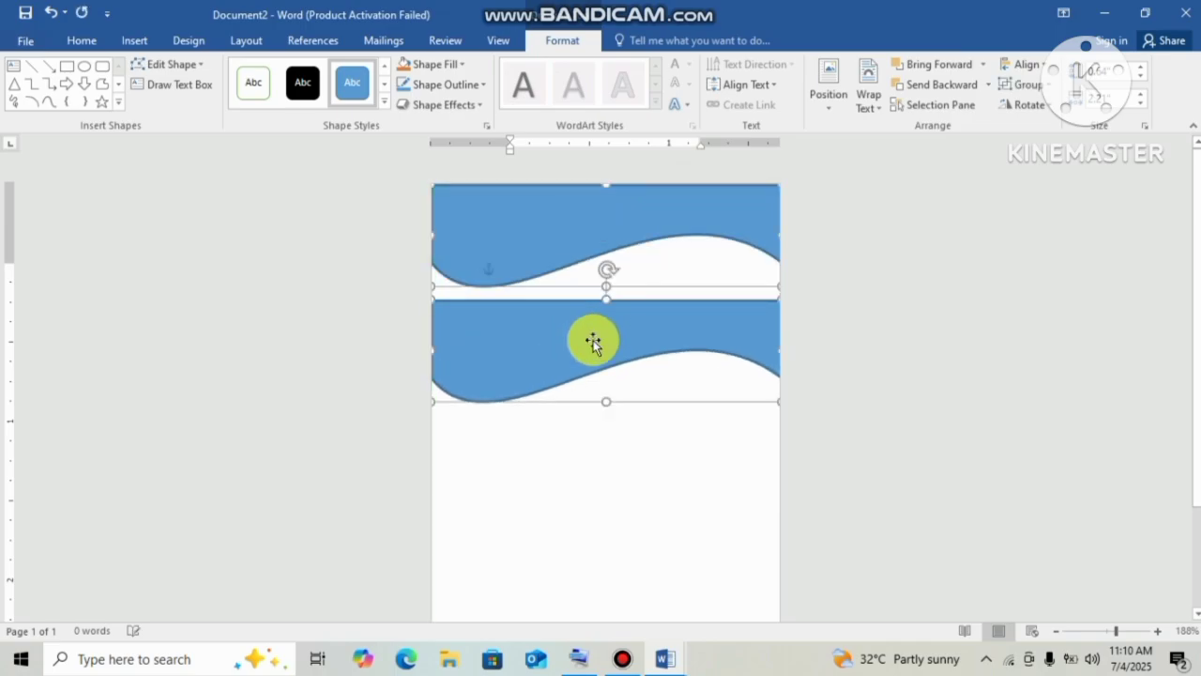
click(442, 67)
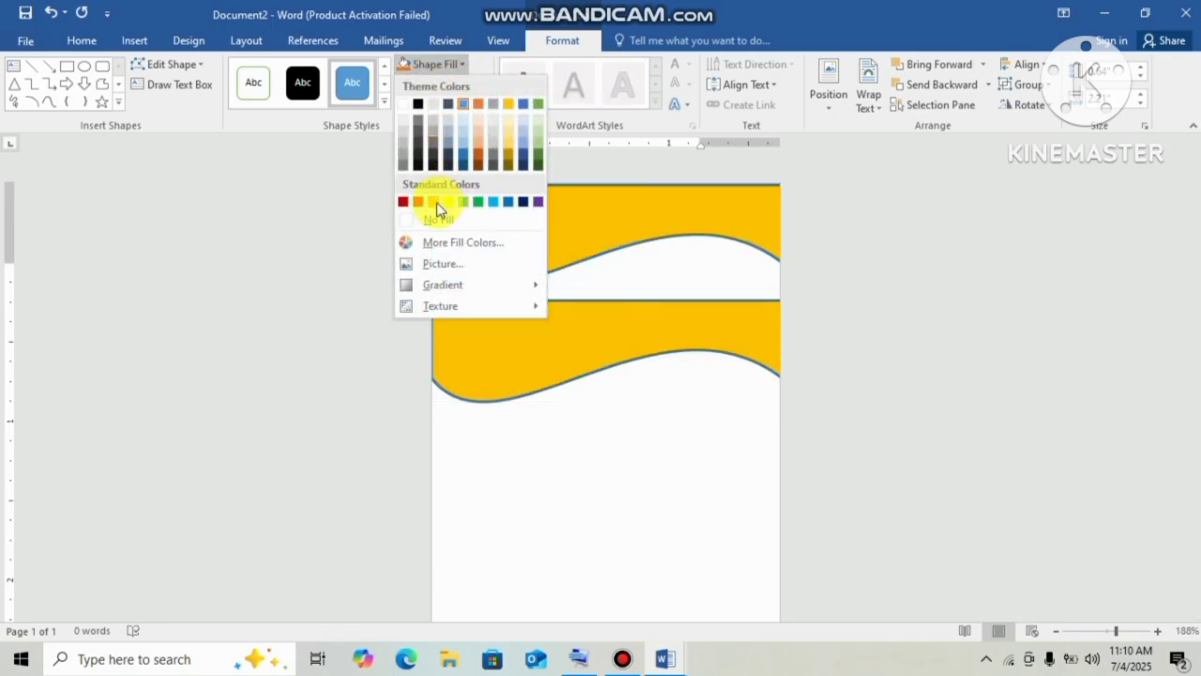
click(619, 359)
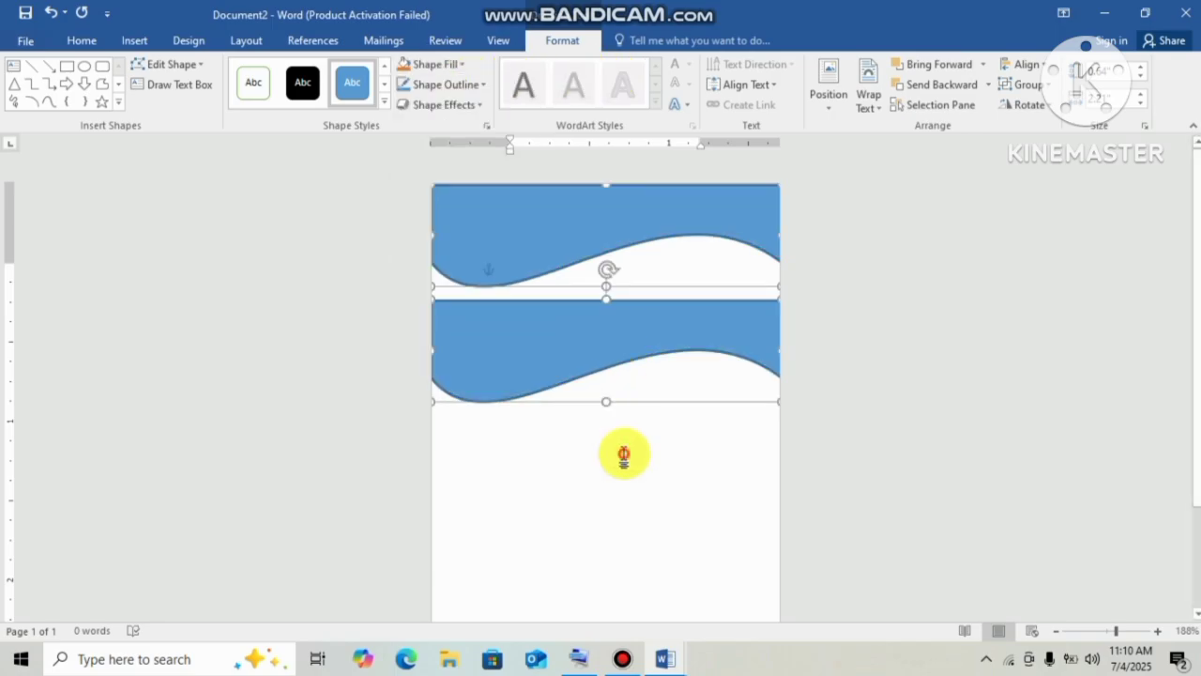
click(601, 395)
click(552, 349)
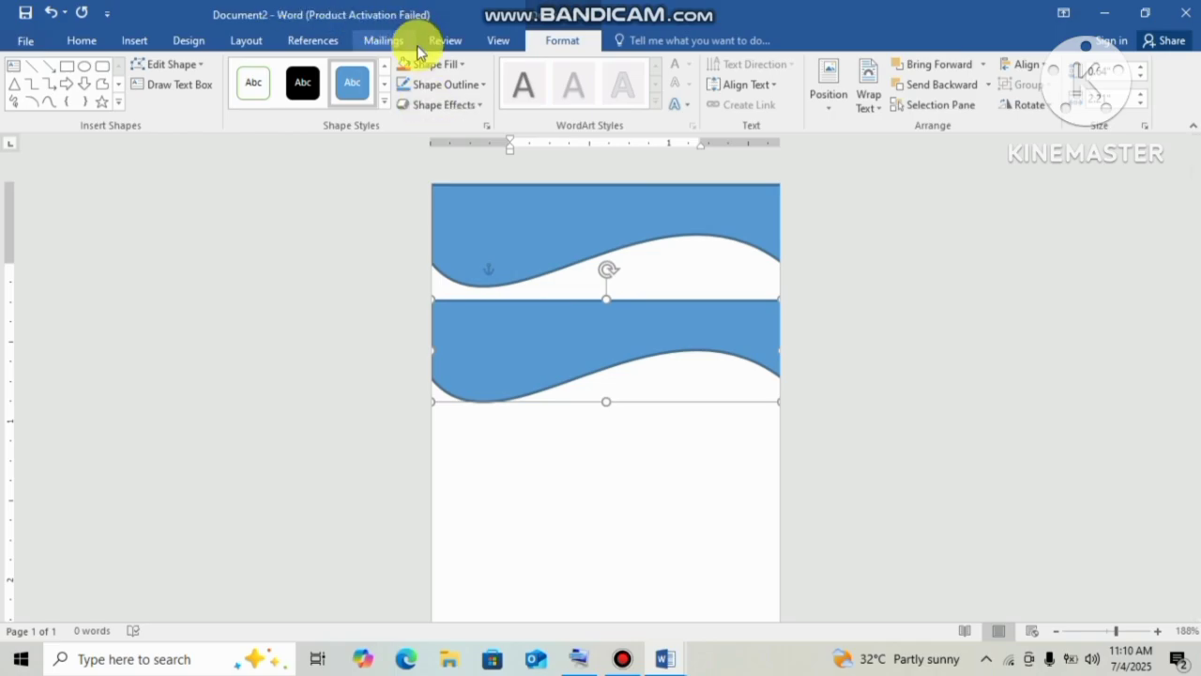
click(437, 68)
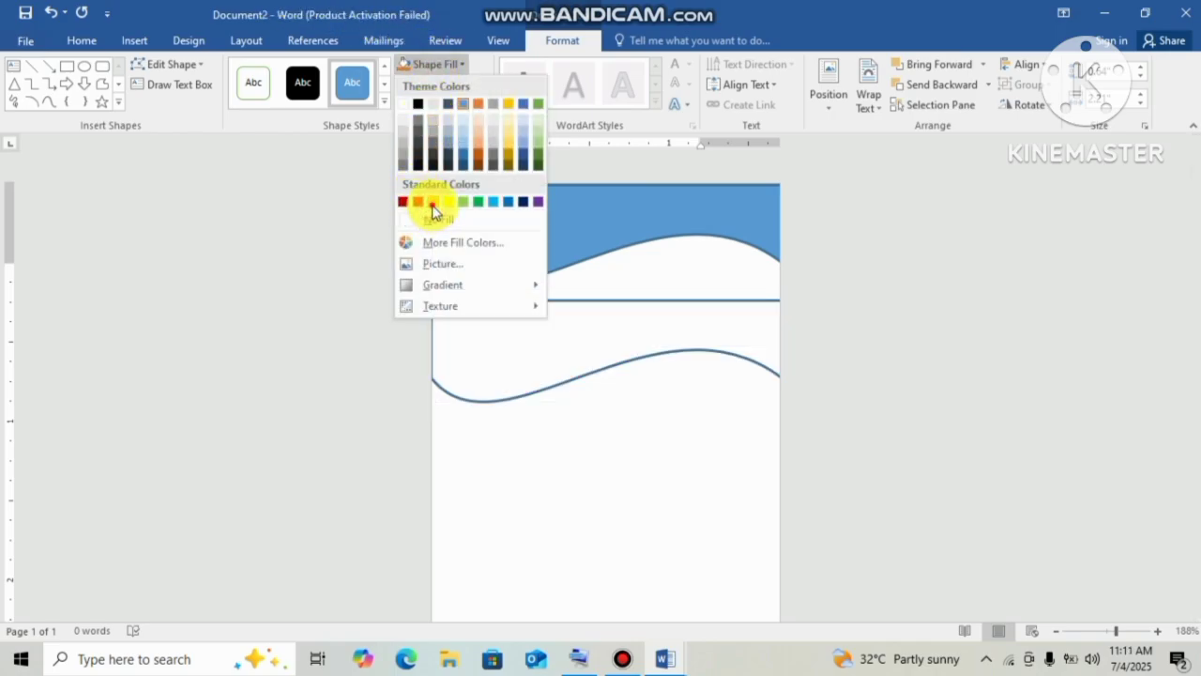
click(605, 327)
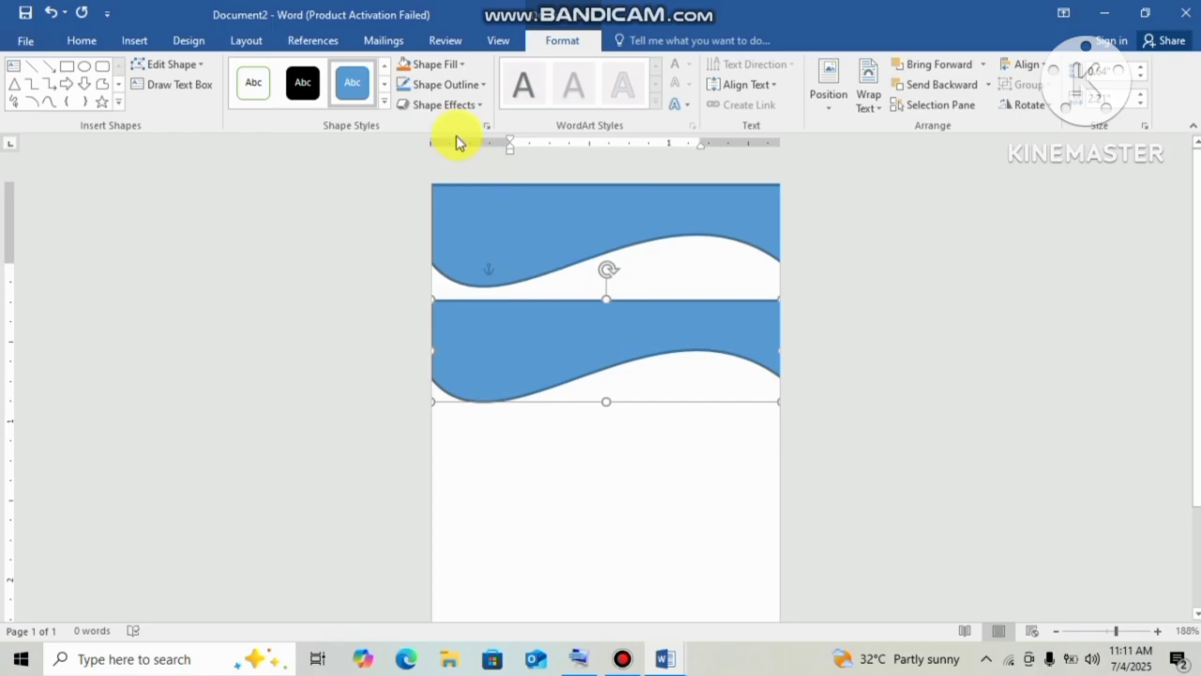
click(460, 72)
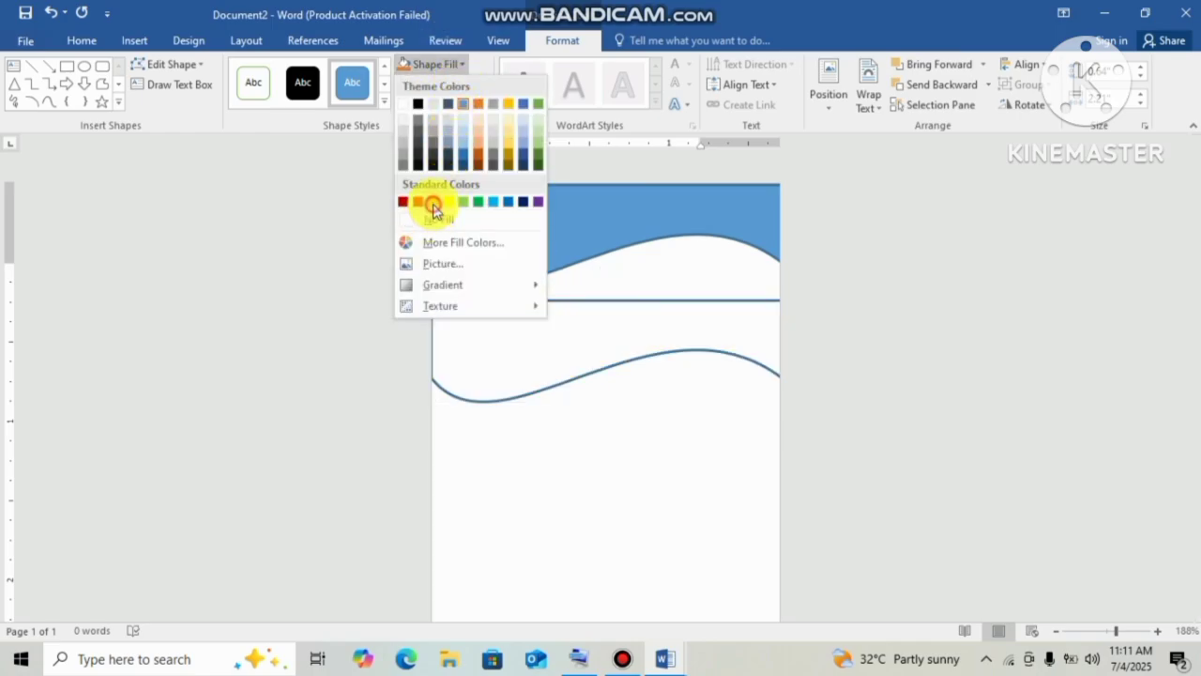
Move the lower wave down, then make the top wave black with no outline.
click(694, 348)
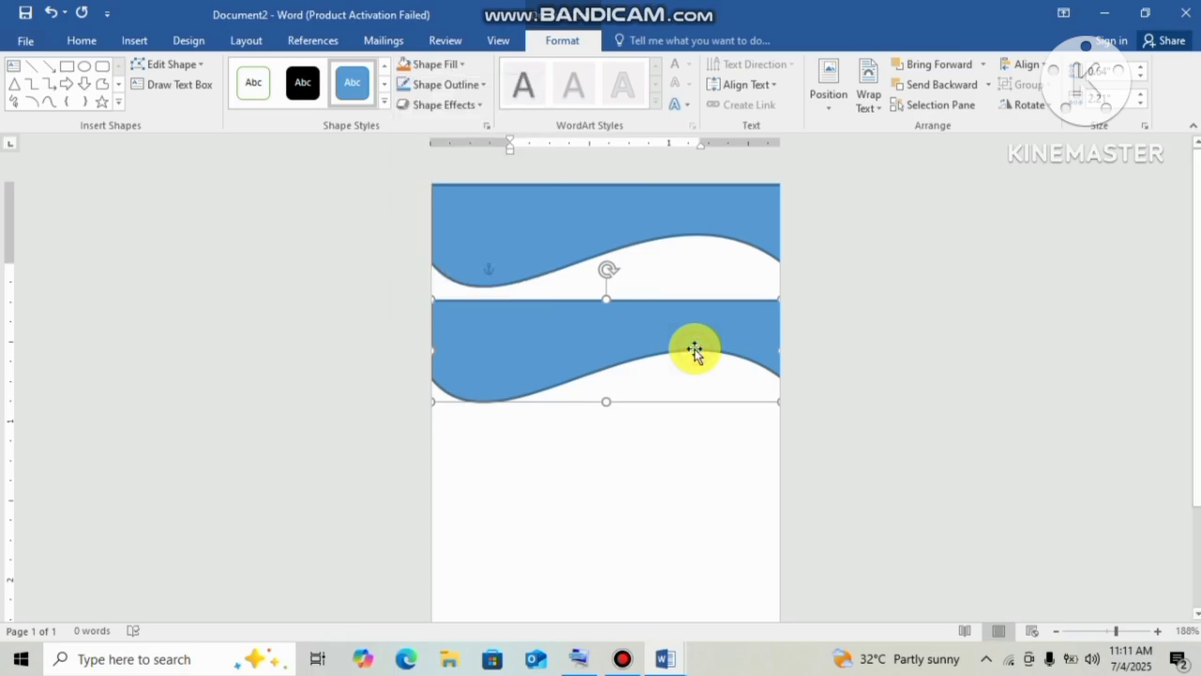
click(587, 267)
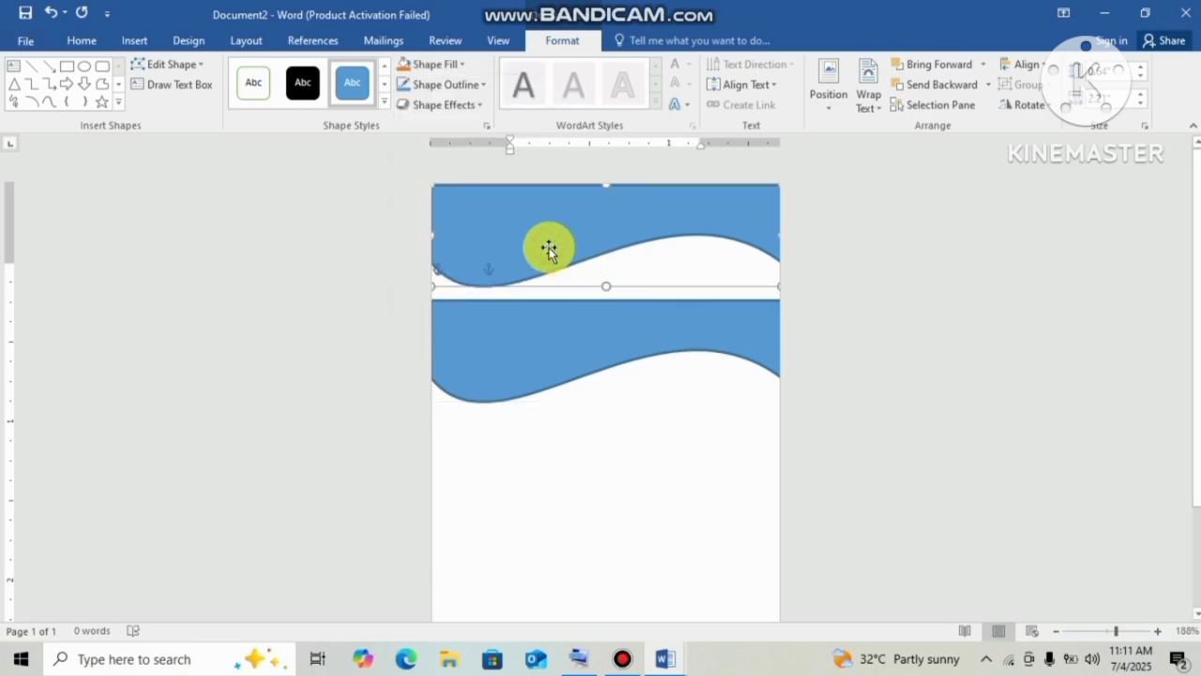
drag(540, 348, 522, 391)
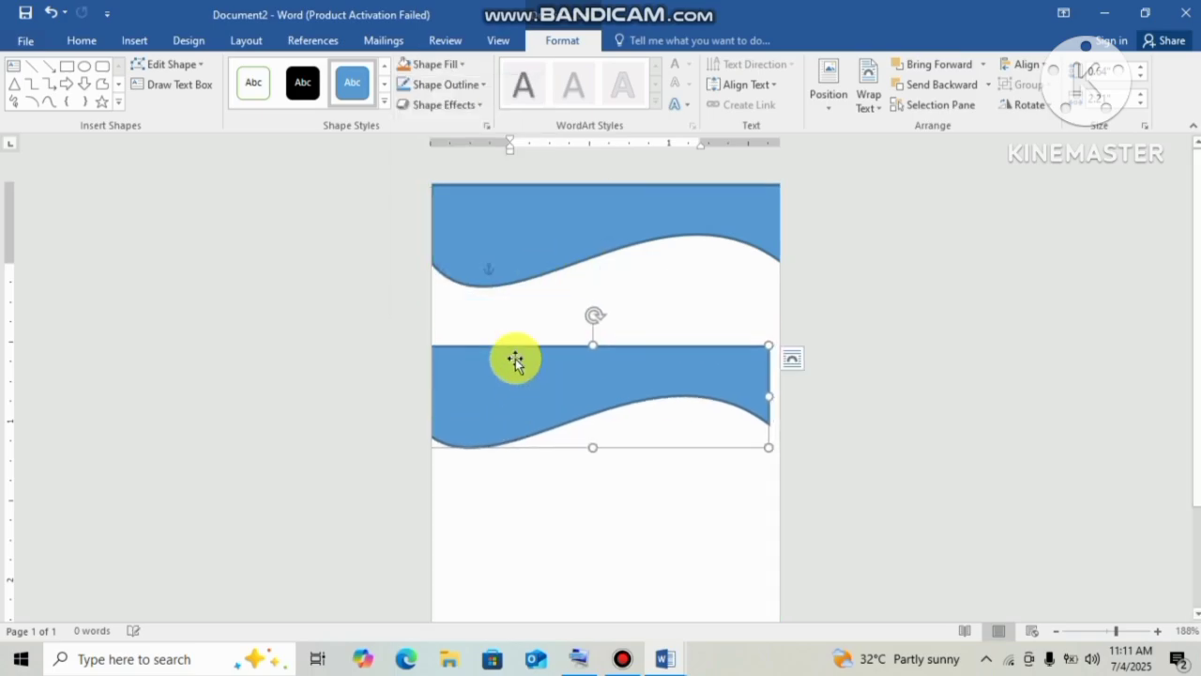
click(477, 246)
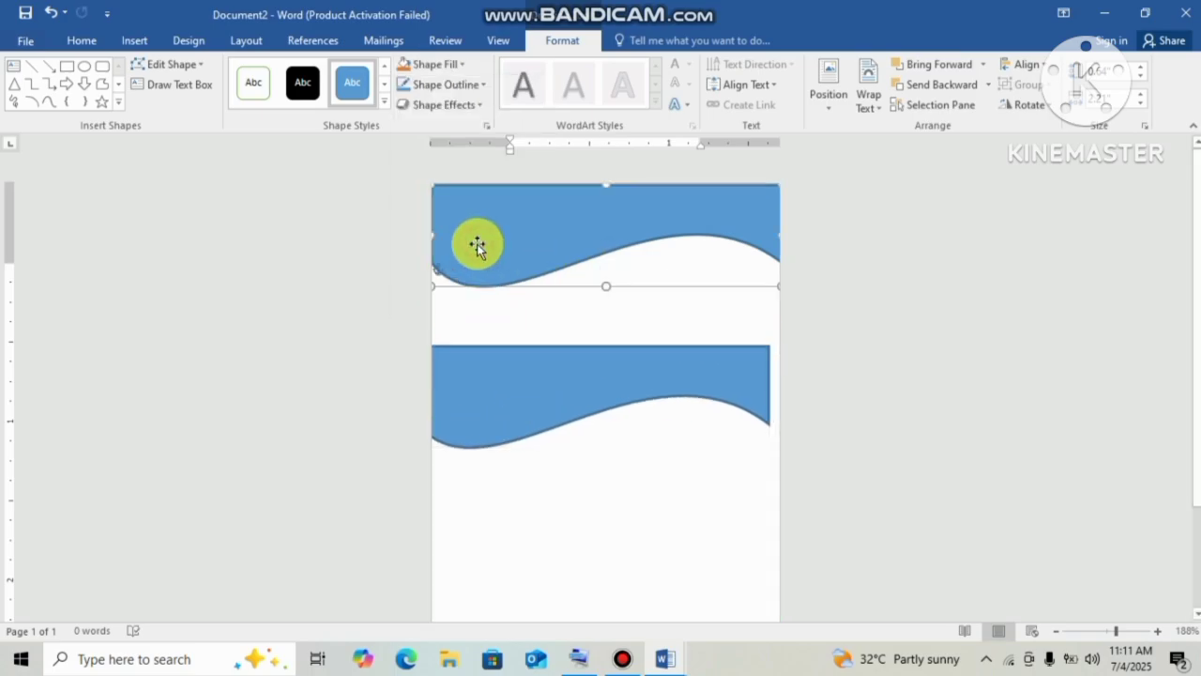
click(448, 84)
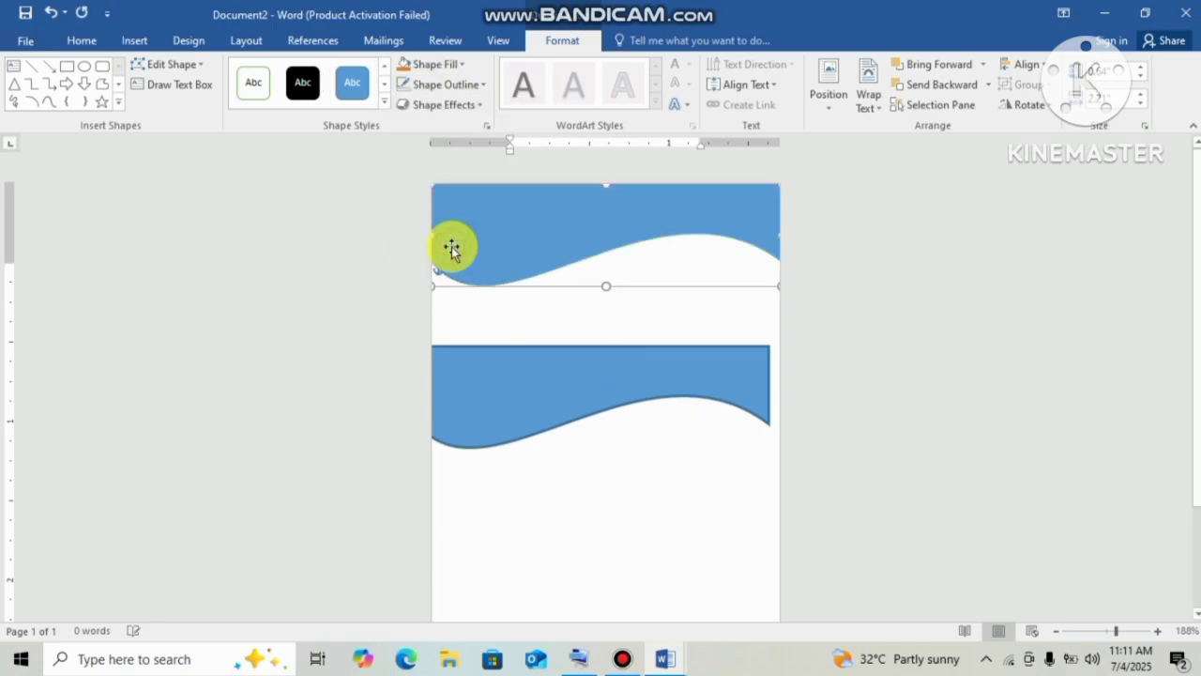
click(451, 241)
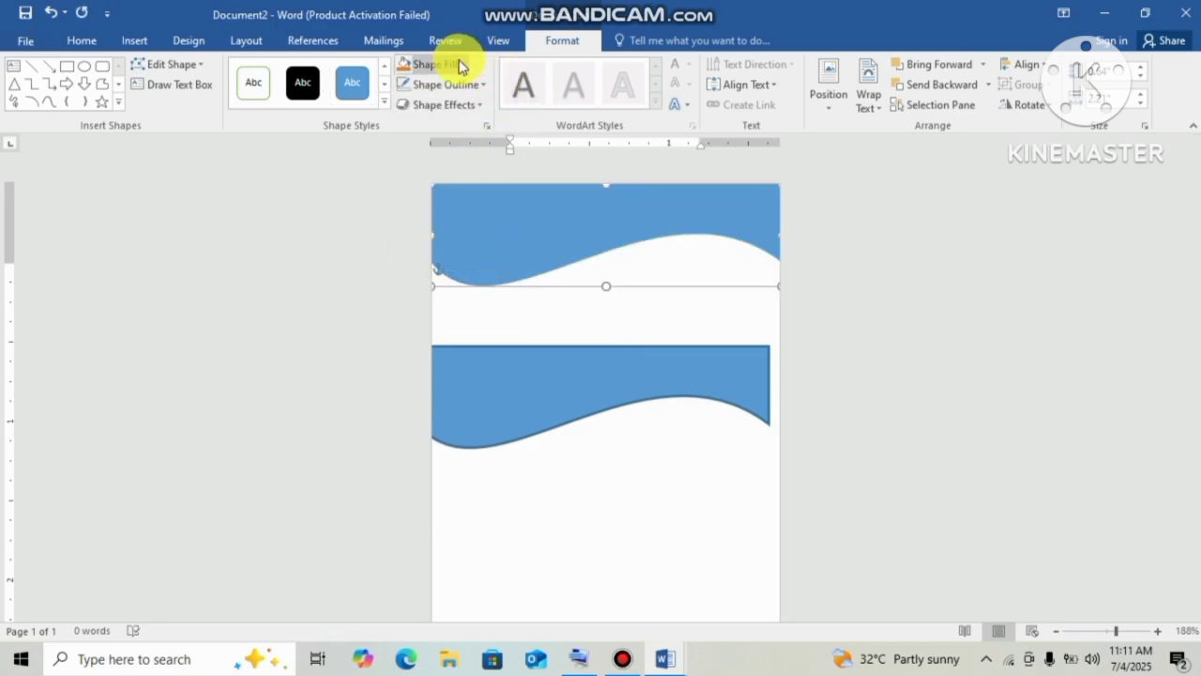
click(457, 64)
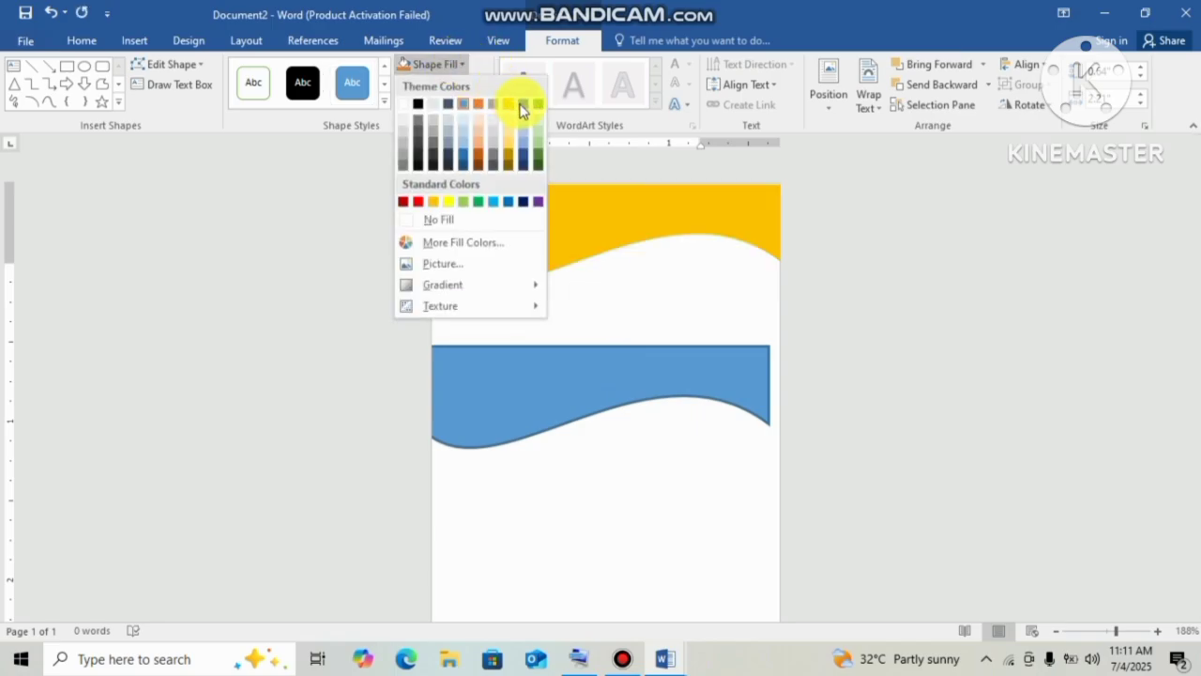
click(417, 108)
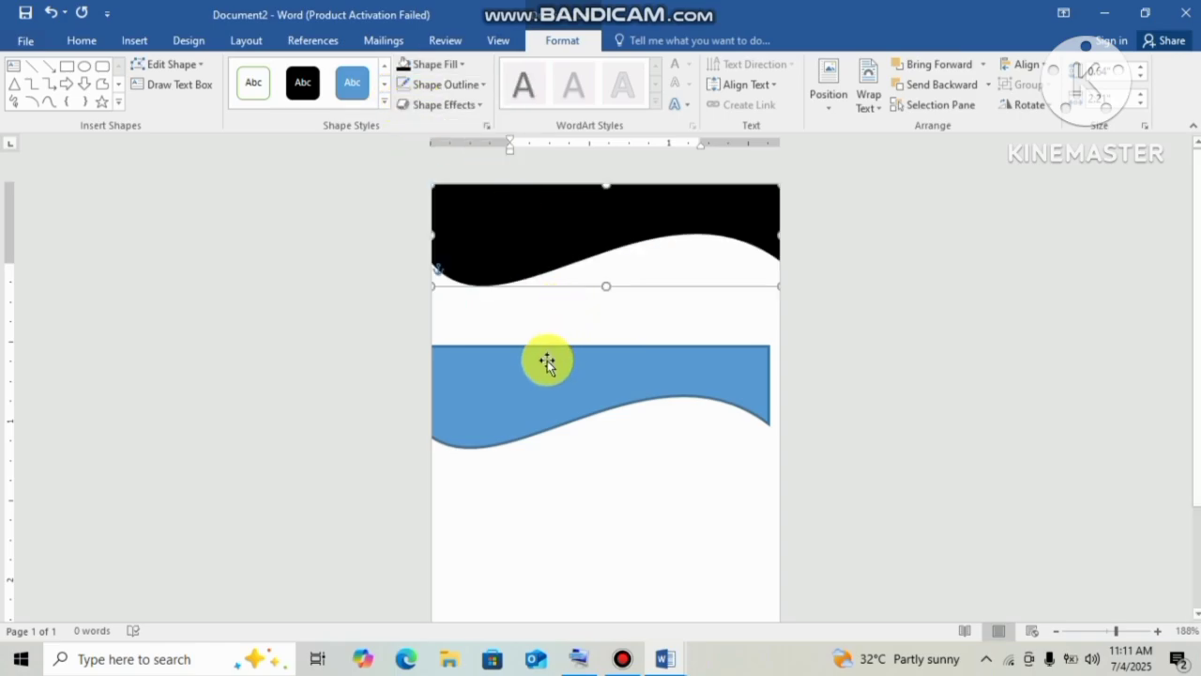
drag(430, 285, 419, 297)
Fill the lower wave gold with no outline and move it up onto the black wave.
click(646, 397)
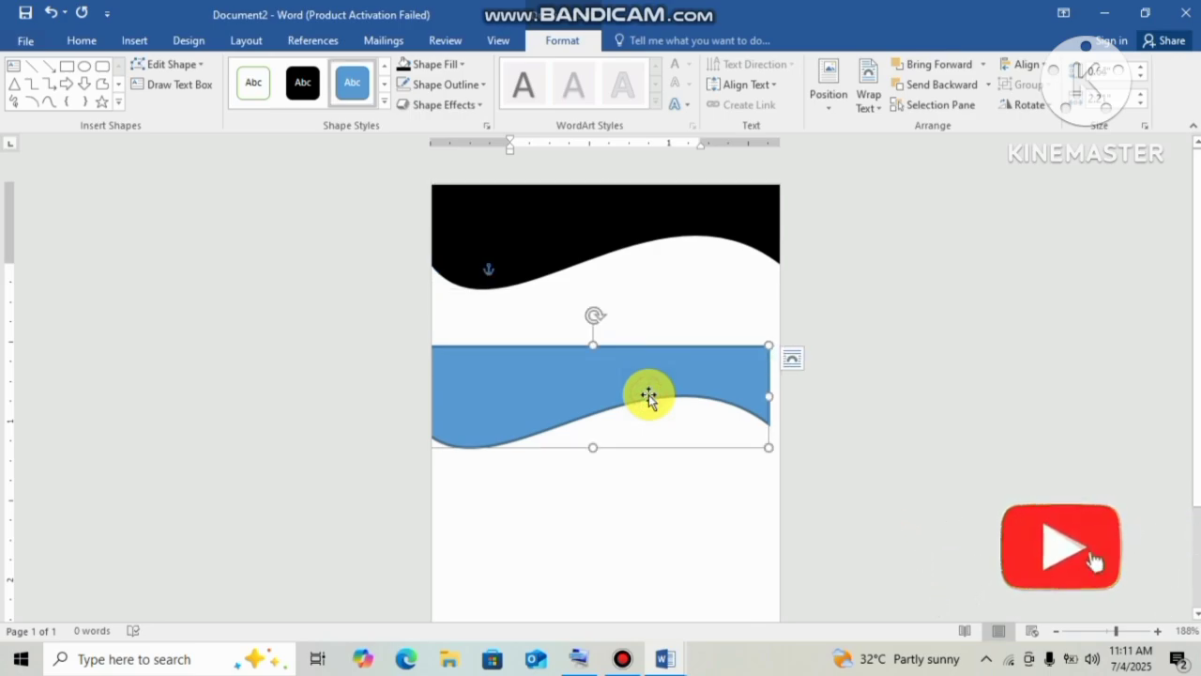
drag(646, 397, 656, 393)
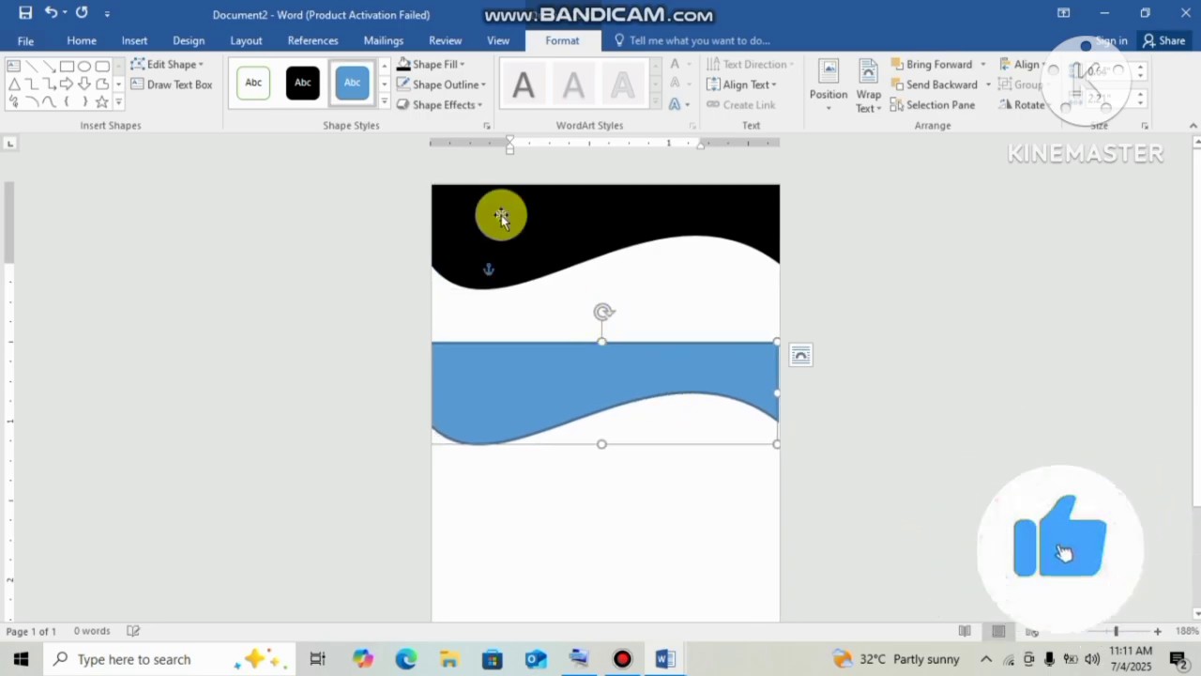
click(464, 66)
click(433, 200)
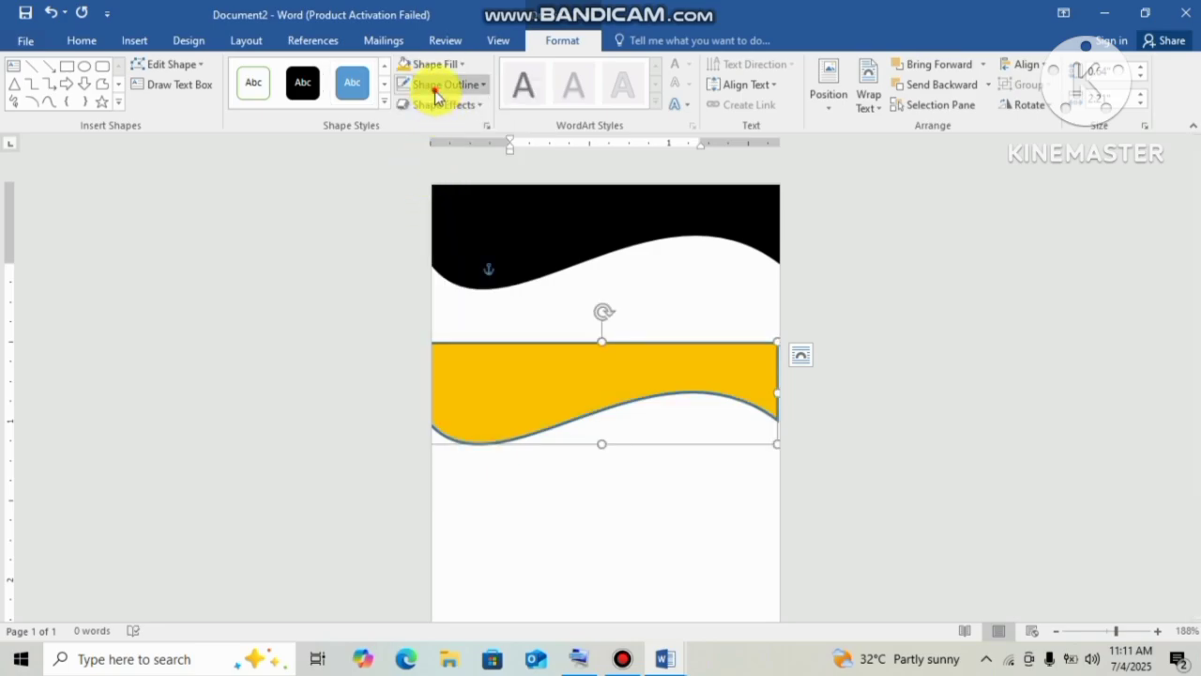
click(433, 84)
click(458, 241)
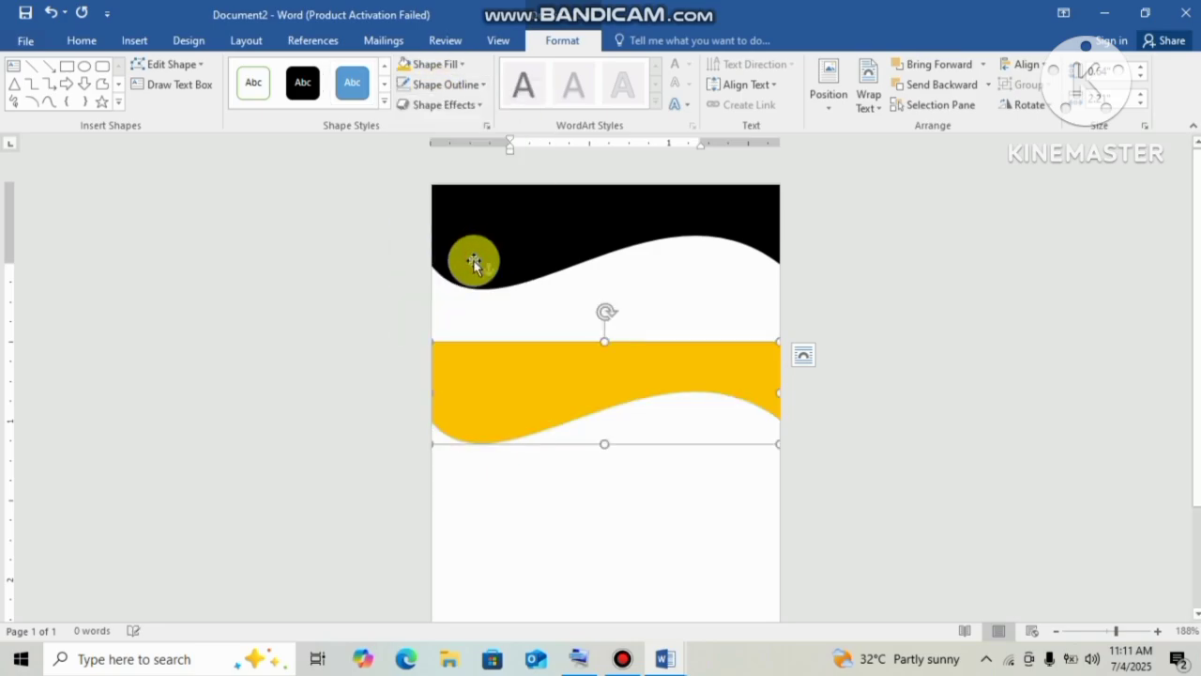
drag(531, 367, 542, 252)
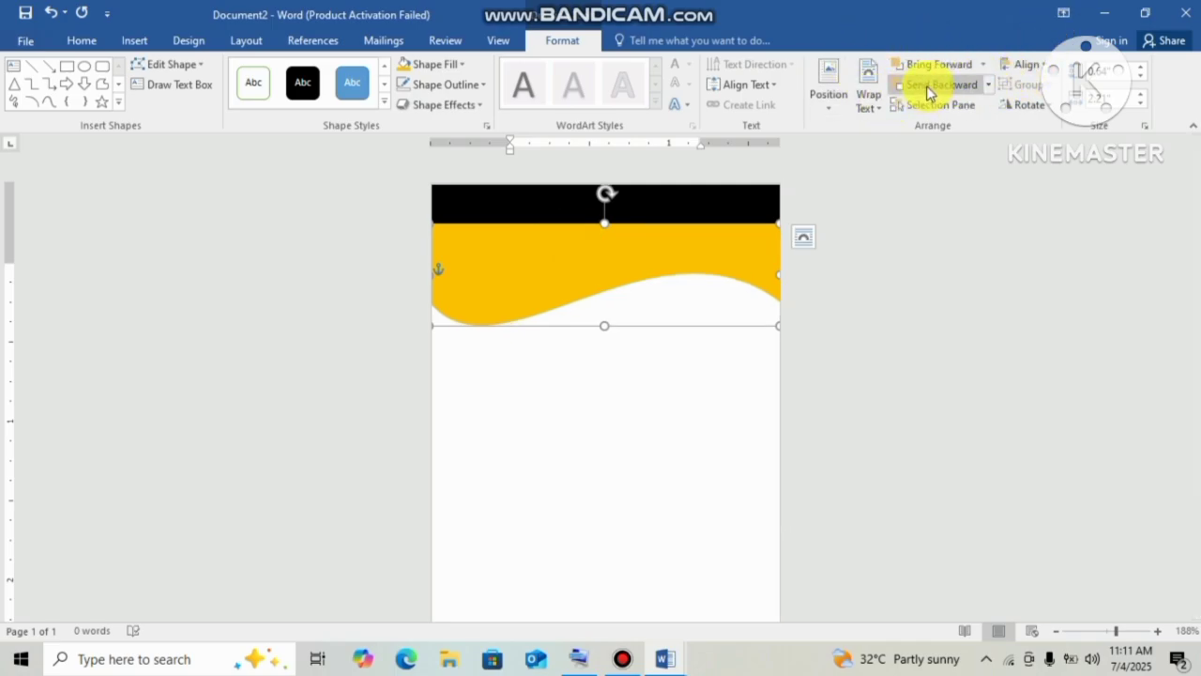
Send the gold wave backward and raise it so a thin gold band edges the black wave.
click(926, 87)
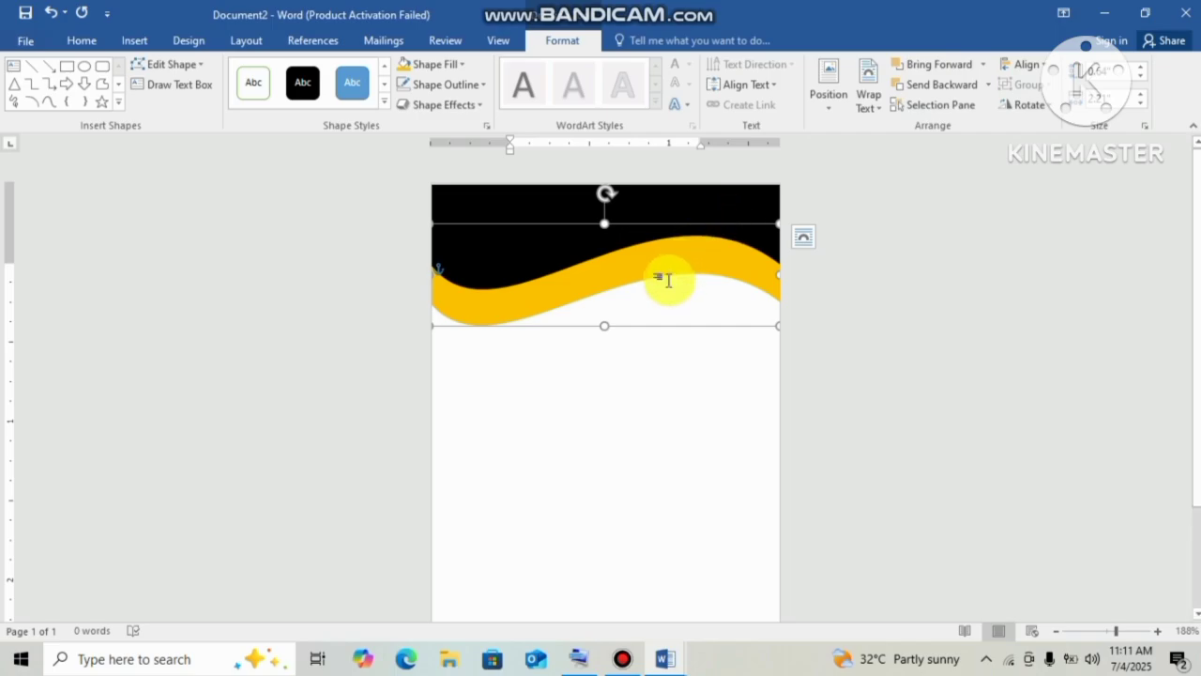
drag(673, 272, 663, 245)
click(870, 328)
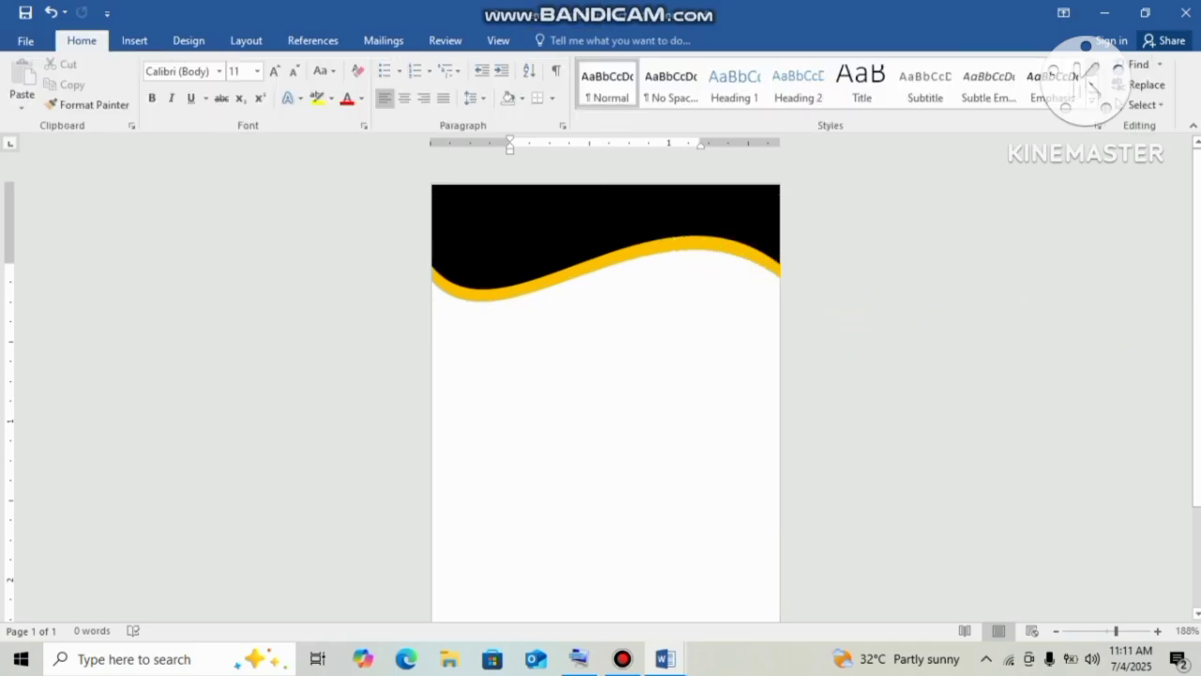
Duplicate the gold wave, fill the copy purple, and move it up onto the header.
click(598, 265)
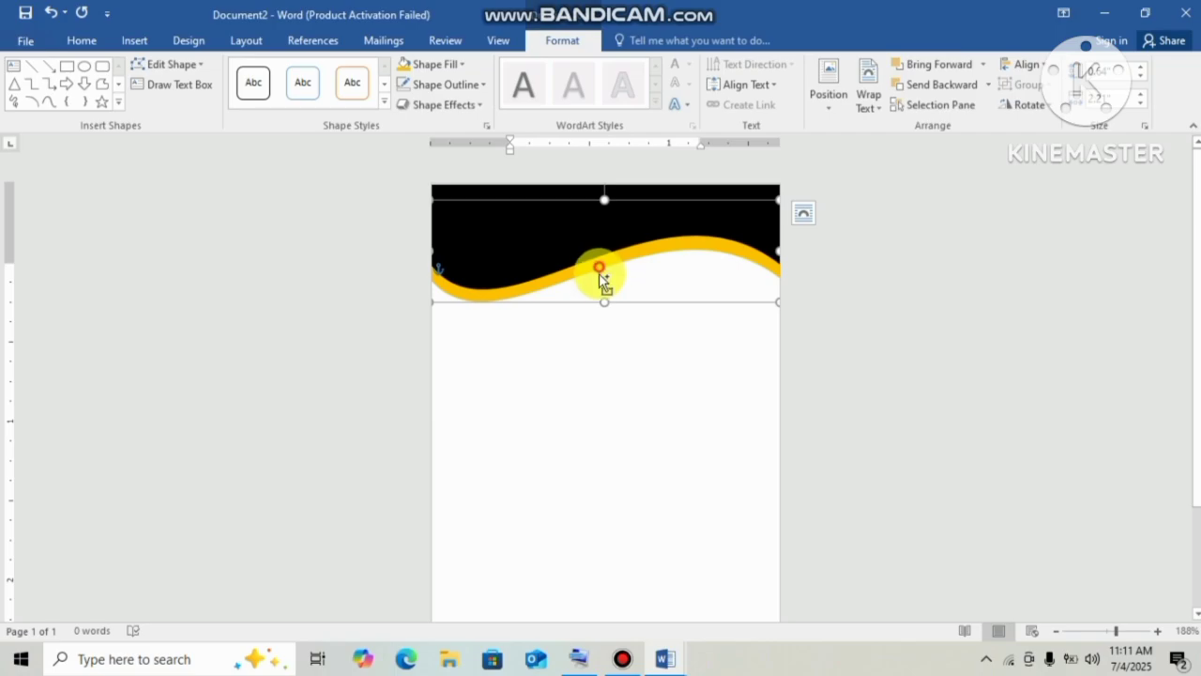
drag(601, 278, 603, 378)
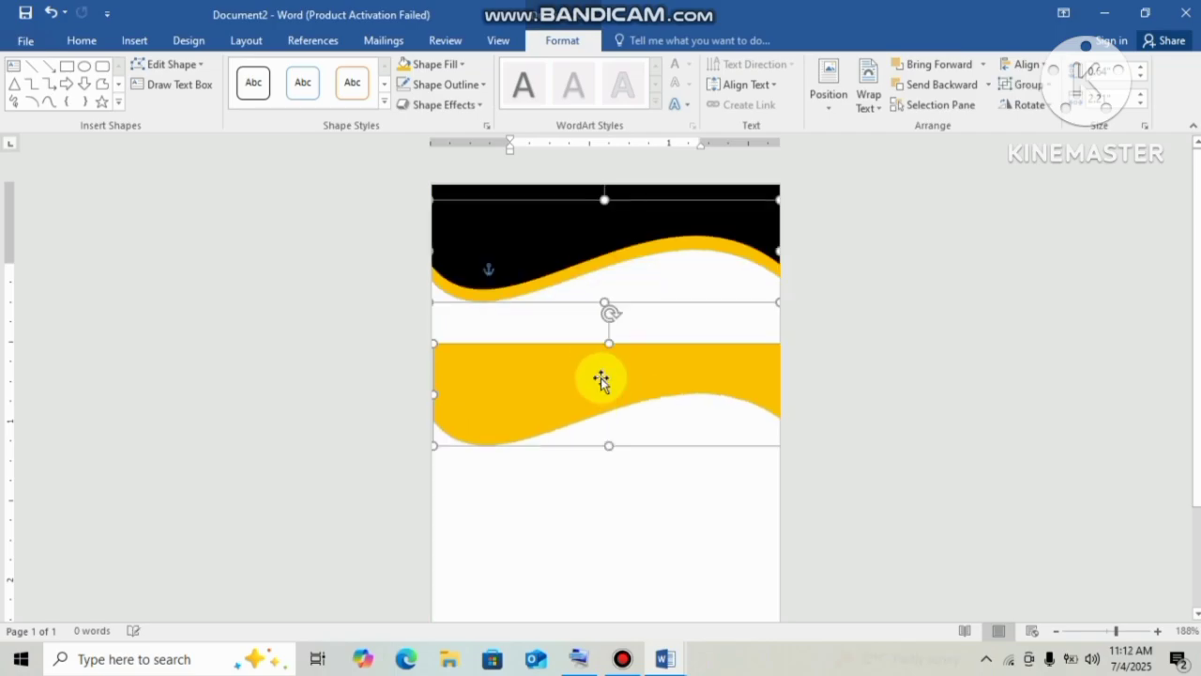
click(453, 68)
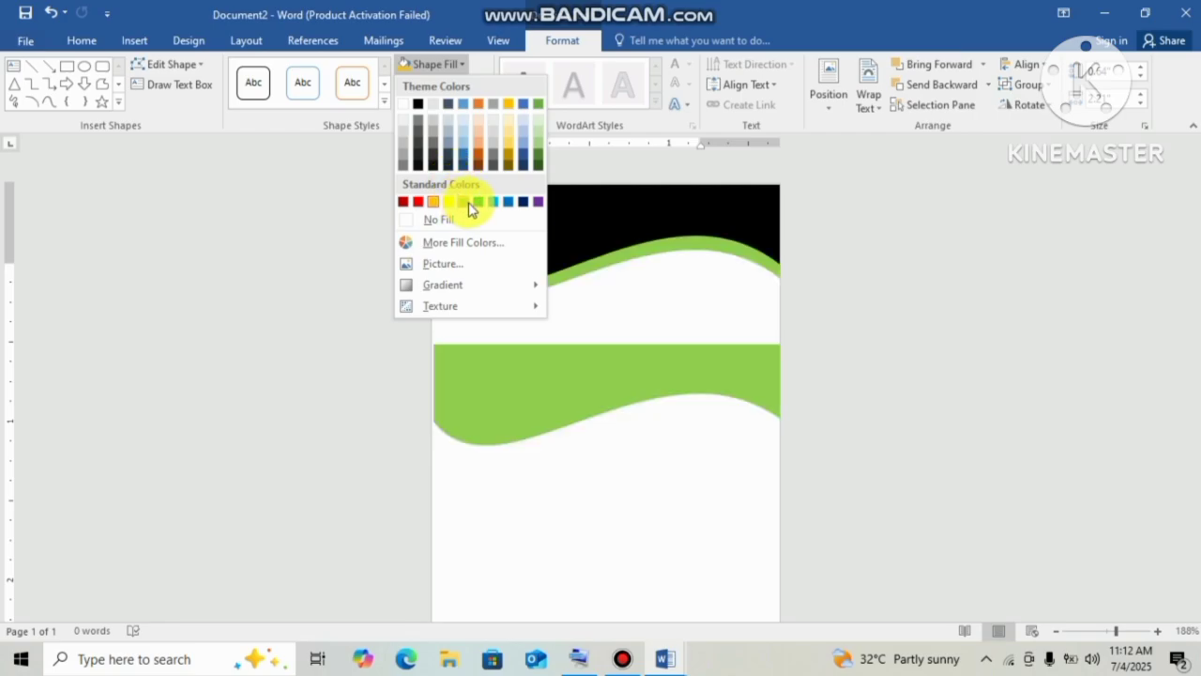
click(508, 103)
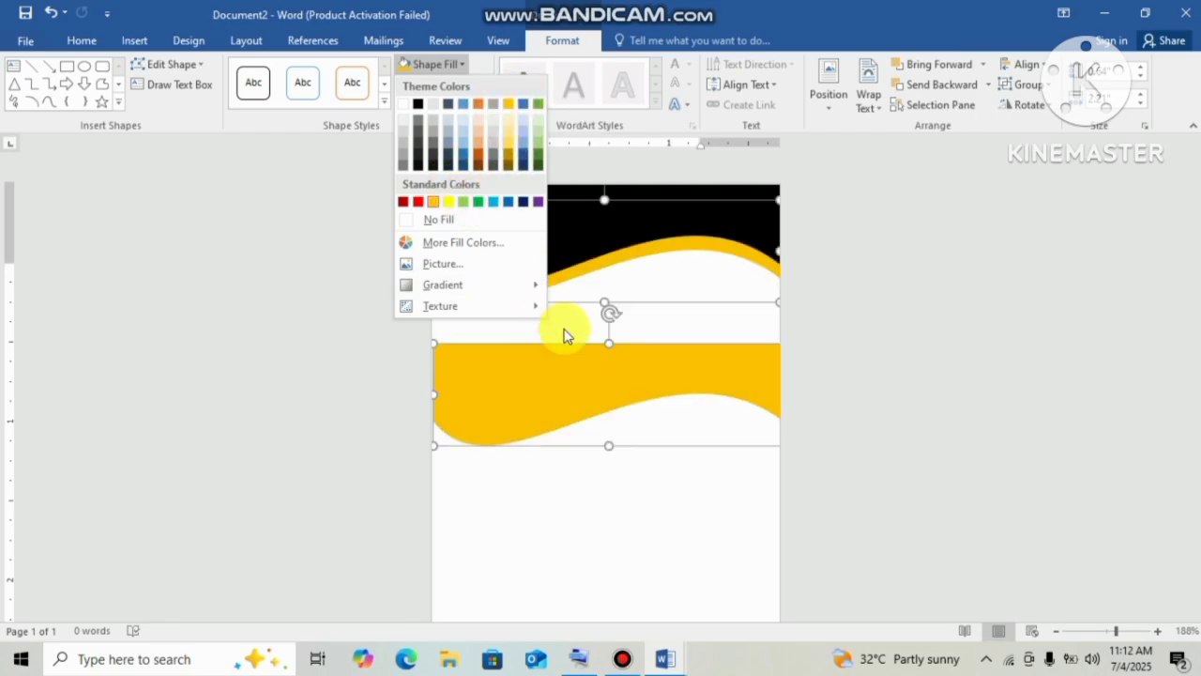
click(636, 563)
click(542, 423)
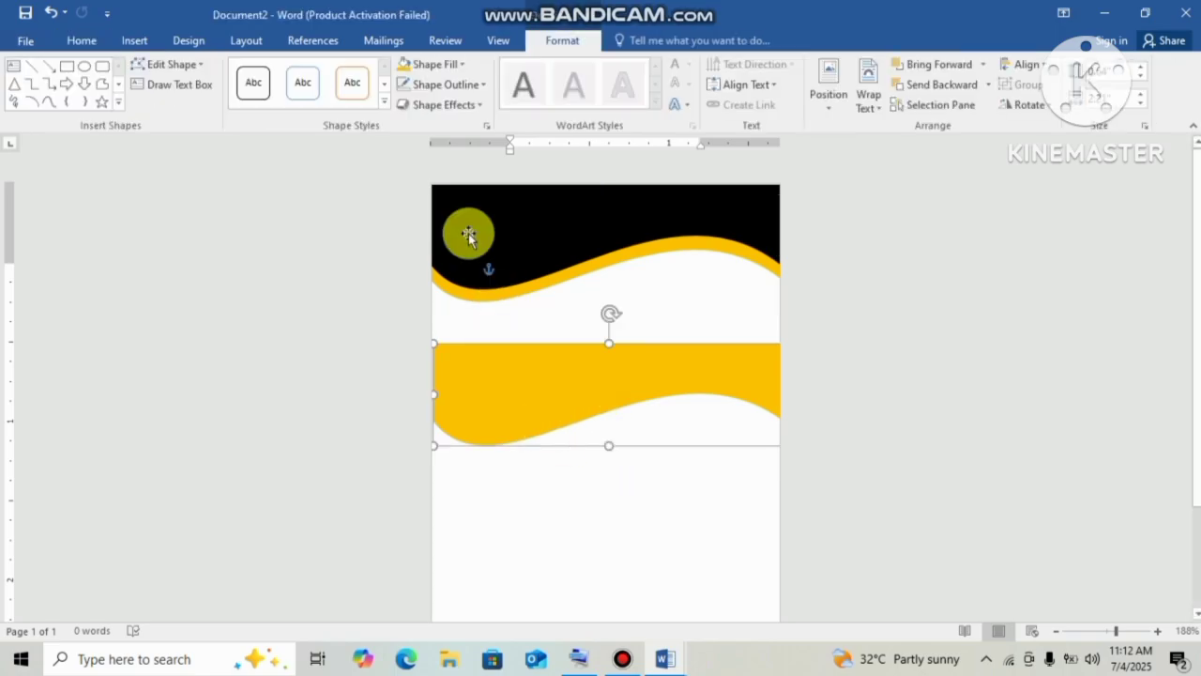
click(456, 65)
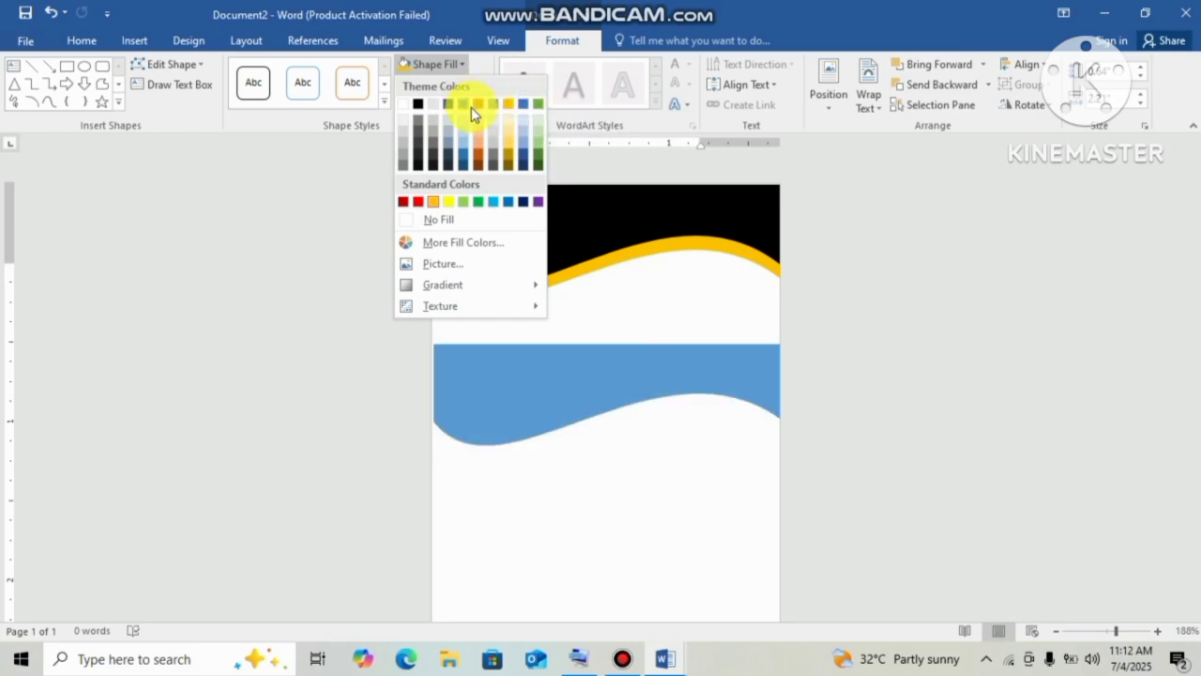
click(540, 204)
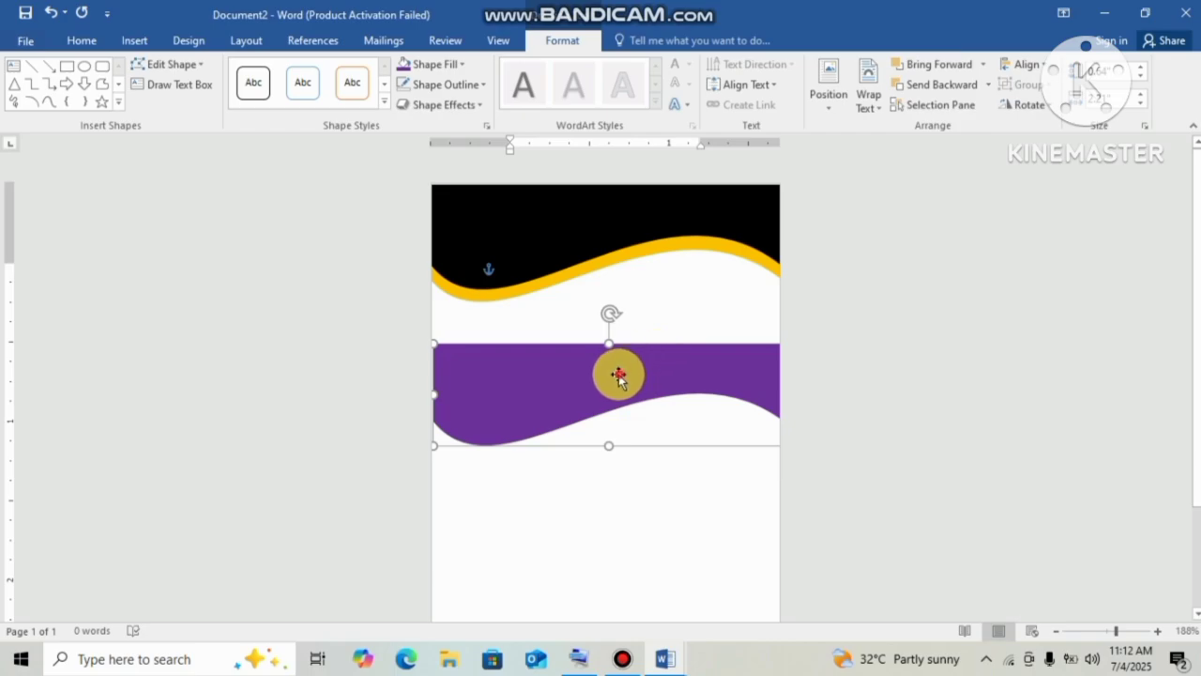
drag(620, 375, 596, 252)
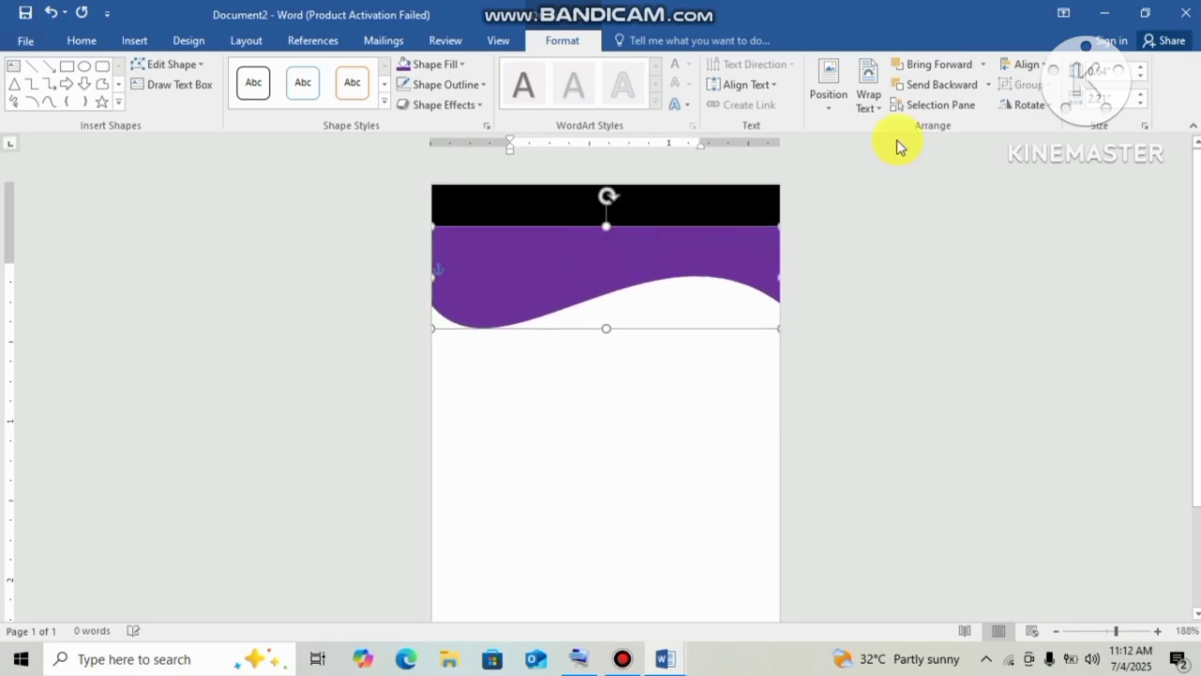
Send the purple wave backward, then nudge and stretch it so a thin purple stripe shows.
click(934, 86)
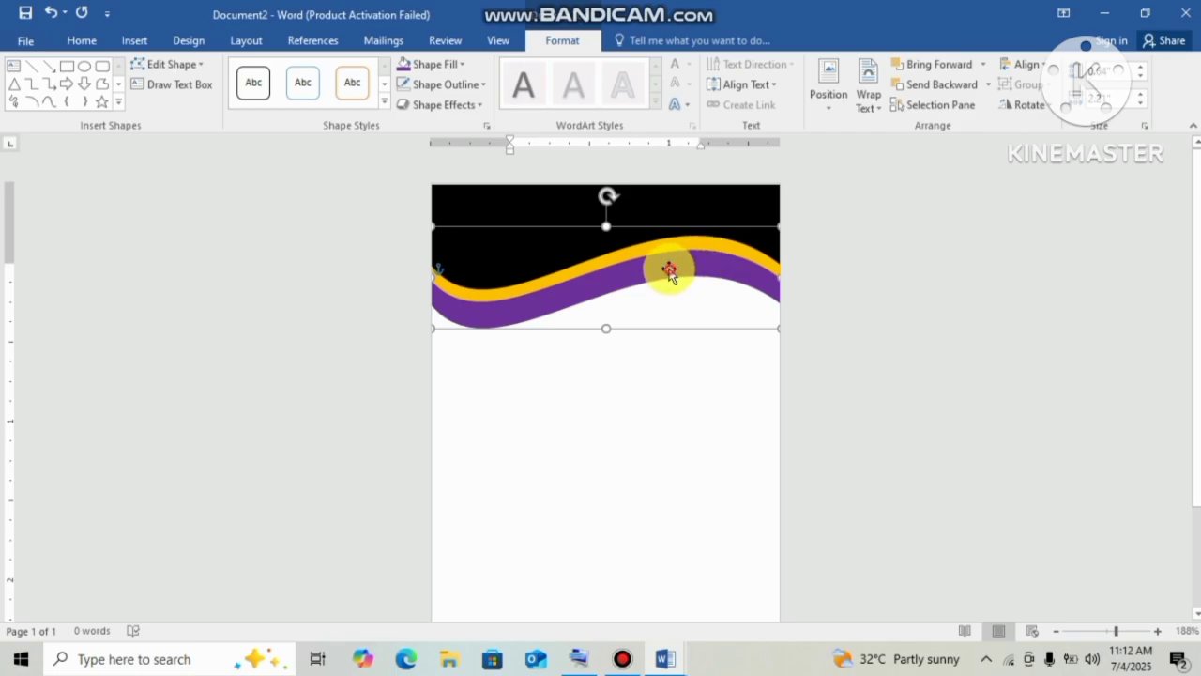
drag(669, 272, 669, 255)
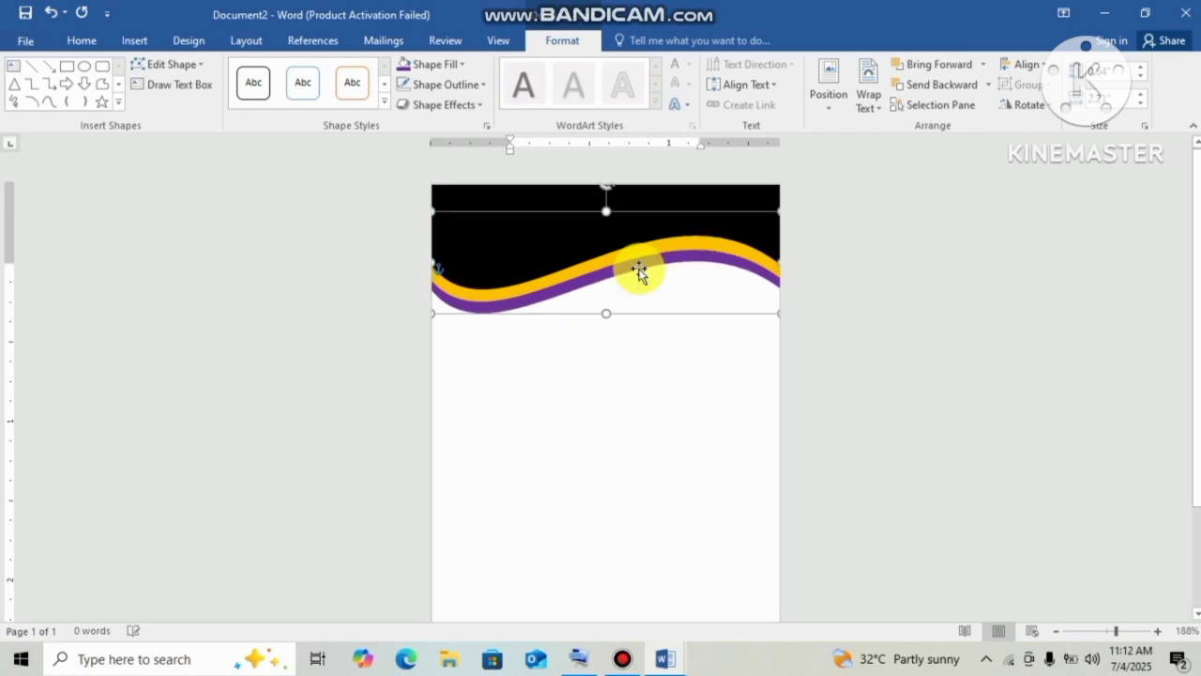
drag(435, 313, 420, 306)
click(624, 303)
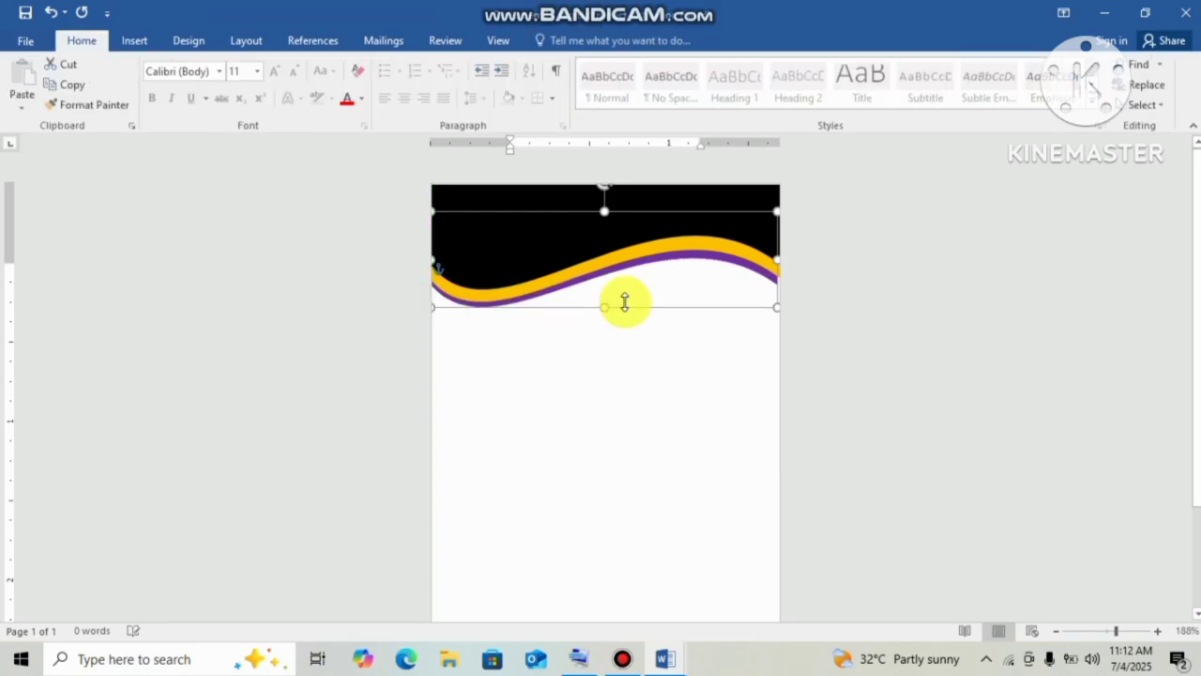
click(890, 387)
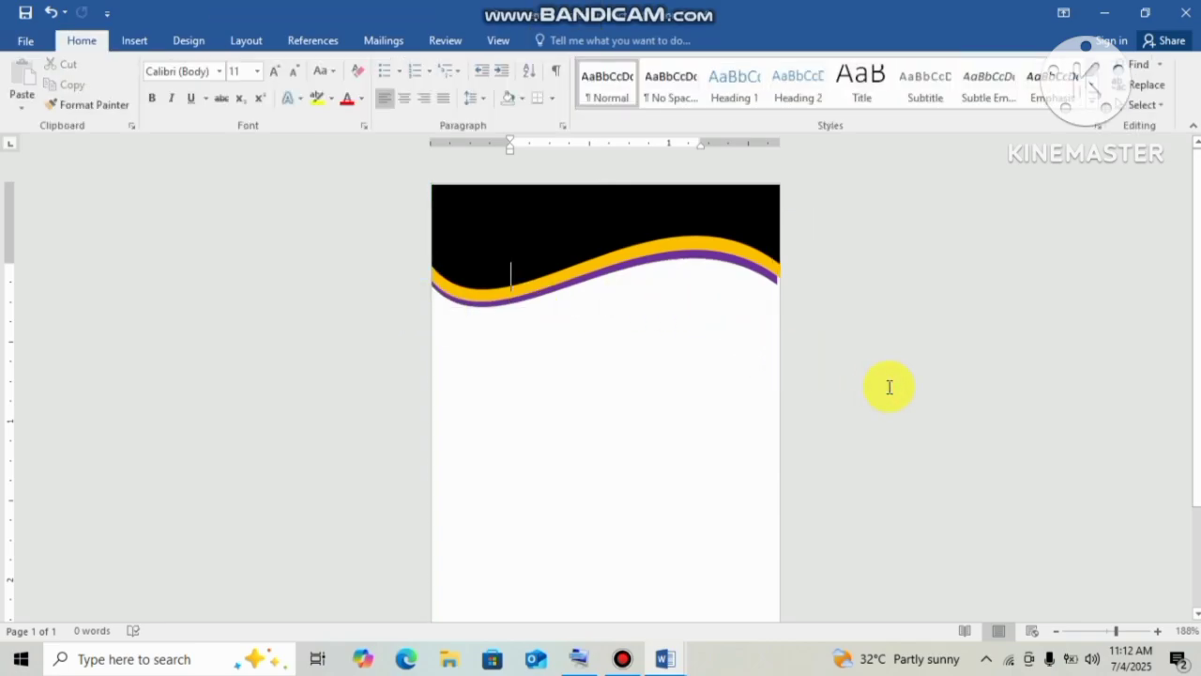
Draw a rectangle spanning the full bottom edge of the card page as the footer band.
scroll(605, 394, down, 3)
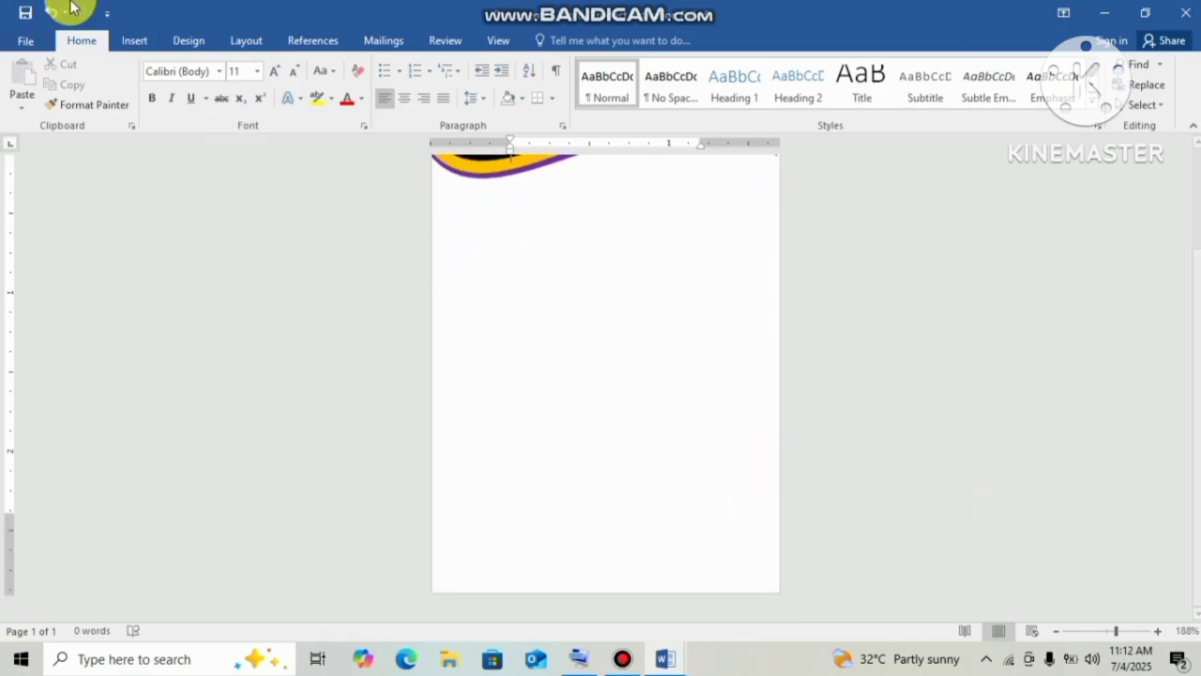
click(130, 40)
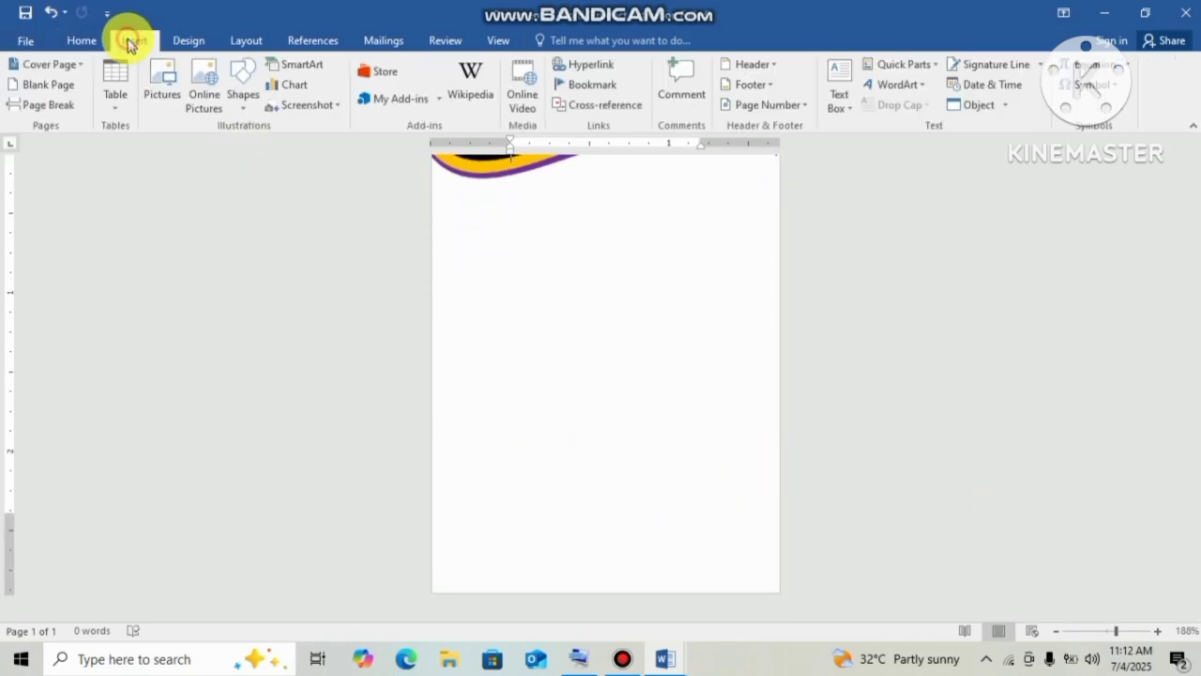
click(253, 99)
click(287, 145)
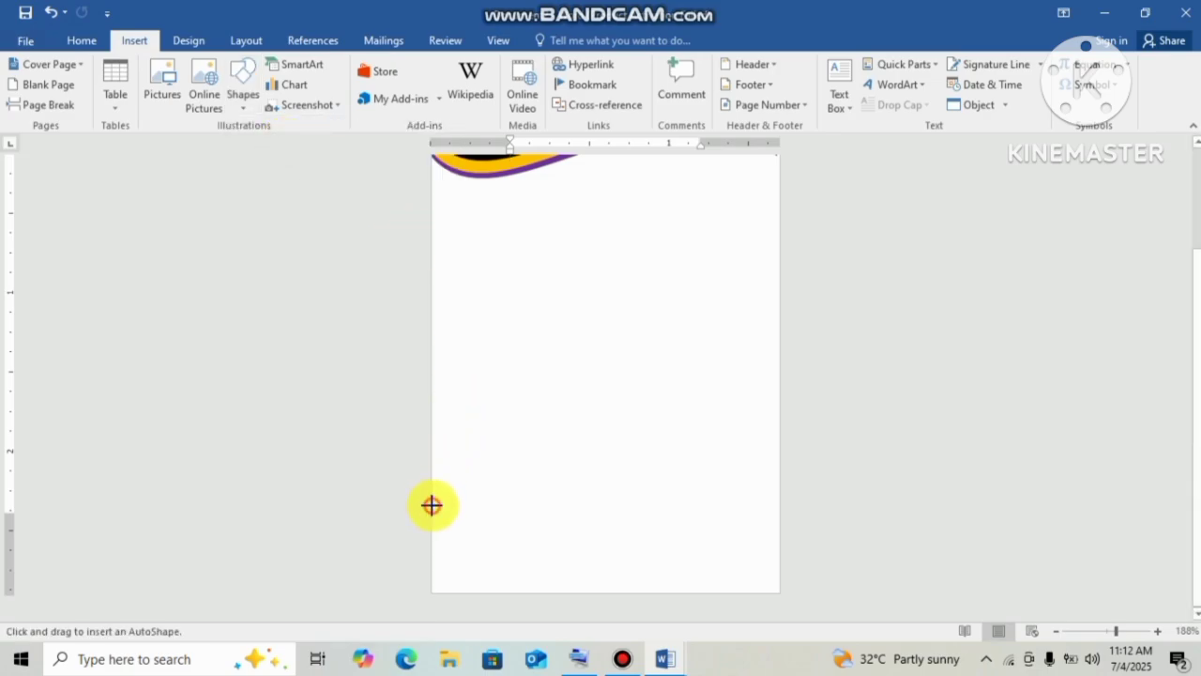
mouse_move(432, 505)
mouse_down()
mouse_move(686, 606)
mouse_move(745, 587)
mouse_move(779, 592)
mouse_up()
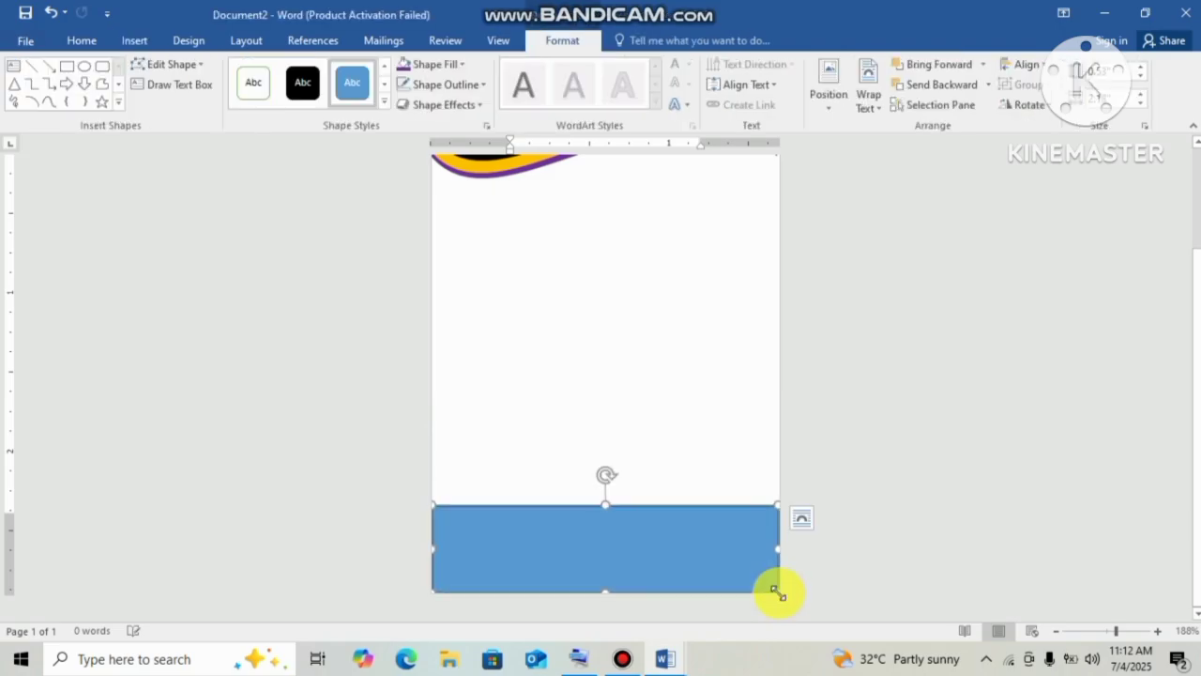
click(1016, 388)
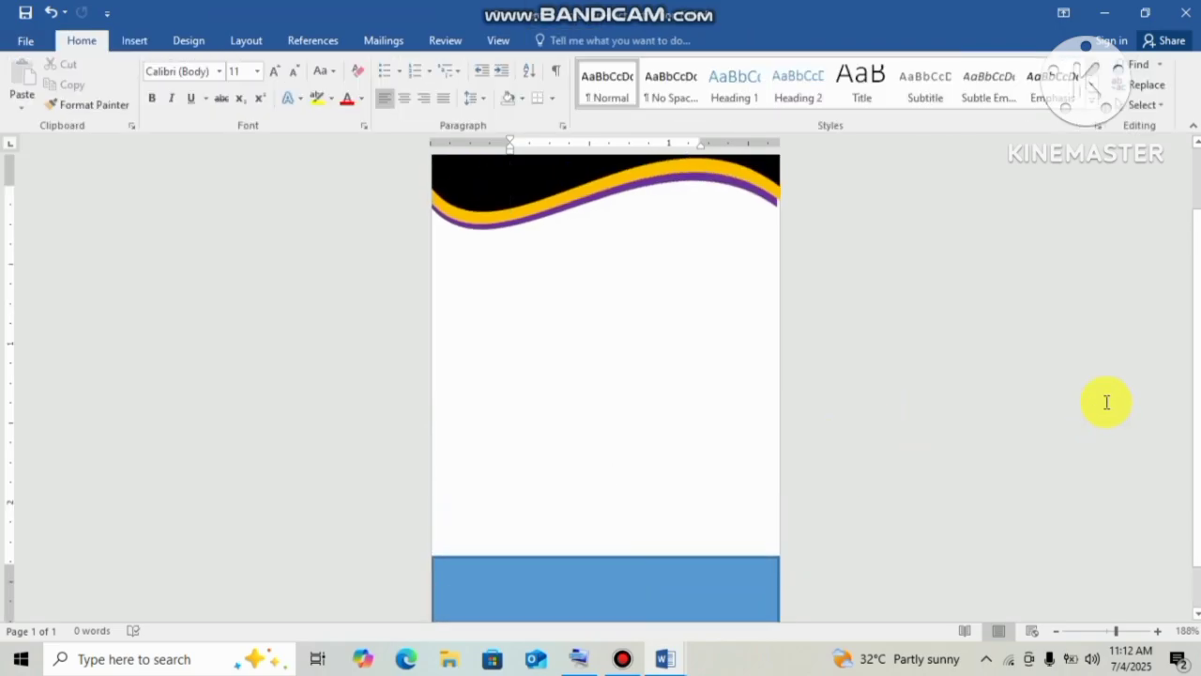
scroll(1106, 402, down, 1)
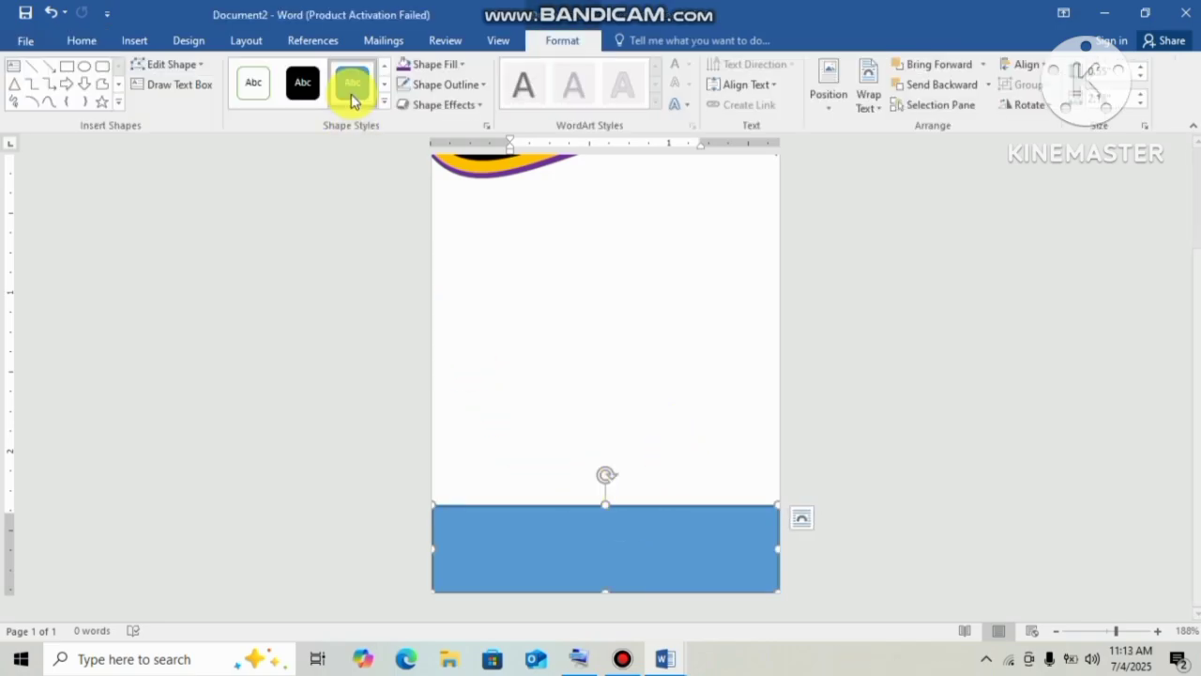
Fill the footer rectangle black and edit its points so the top edge waves, dipping left, rising right.
click(314, 87)
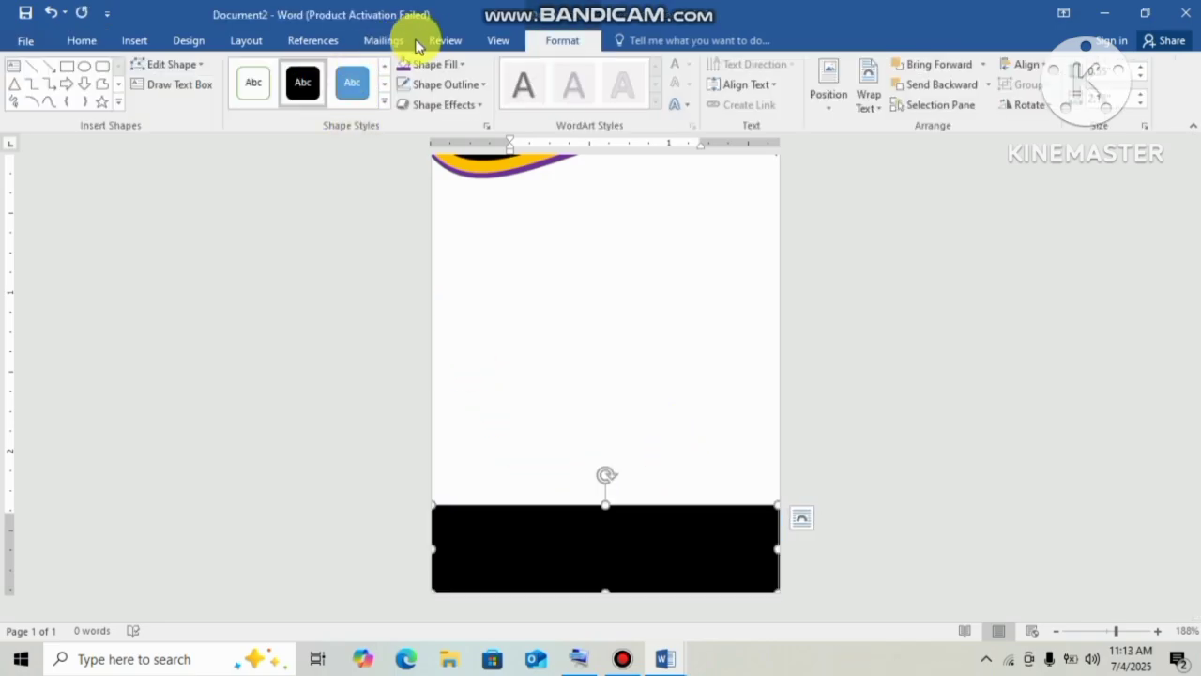
click(199, 64)
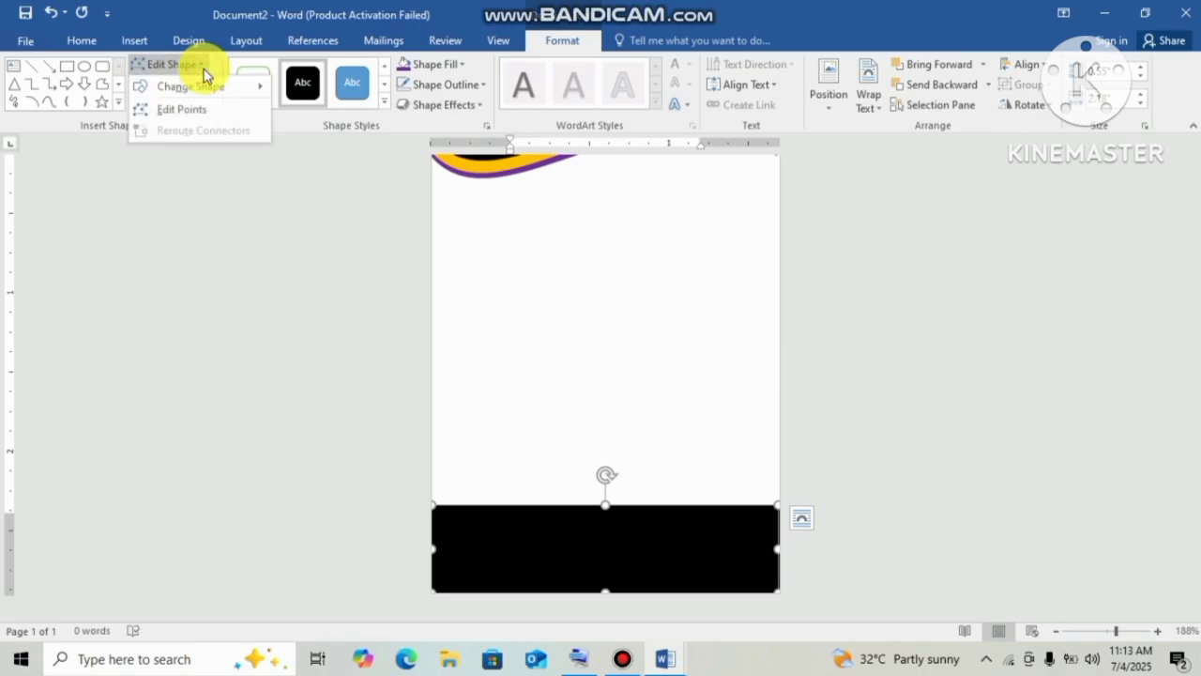
click(199, 110)
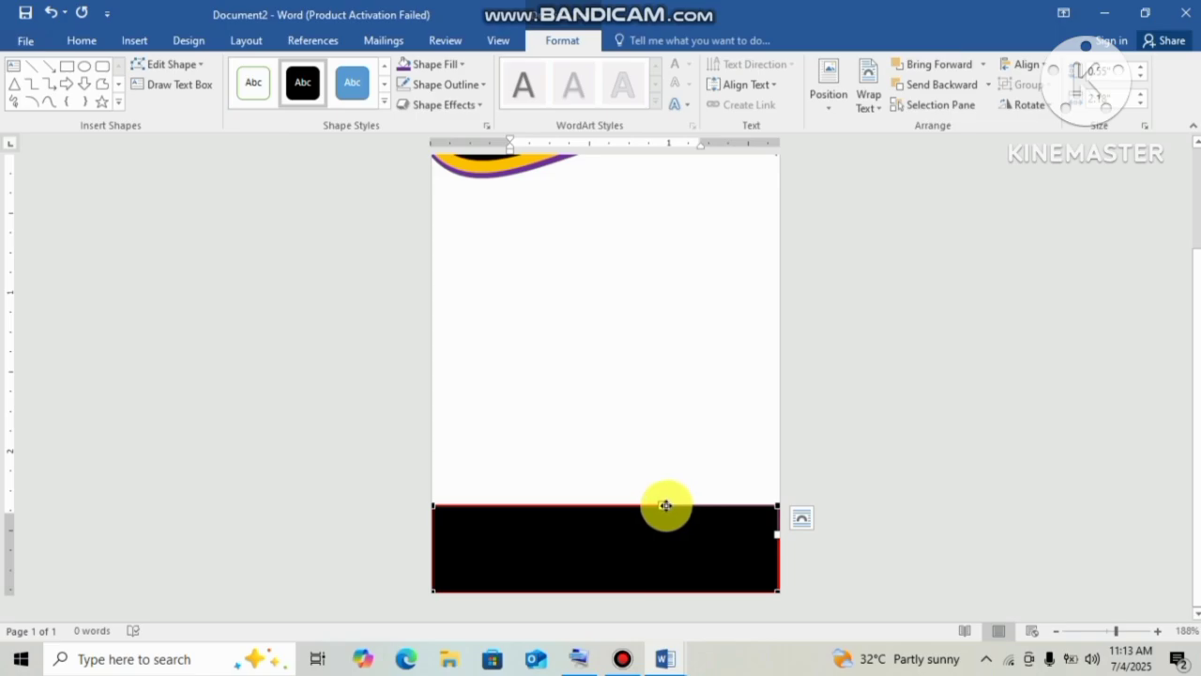
drag(664, 506, 583, 380)
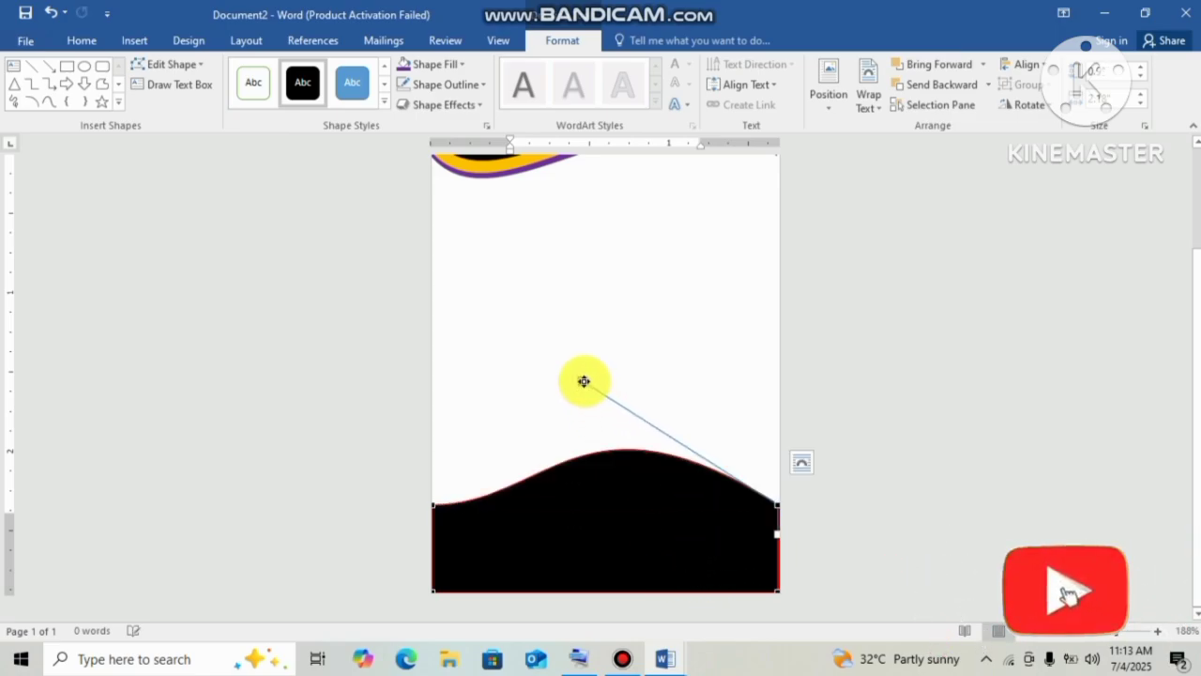
click(435, 506)
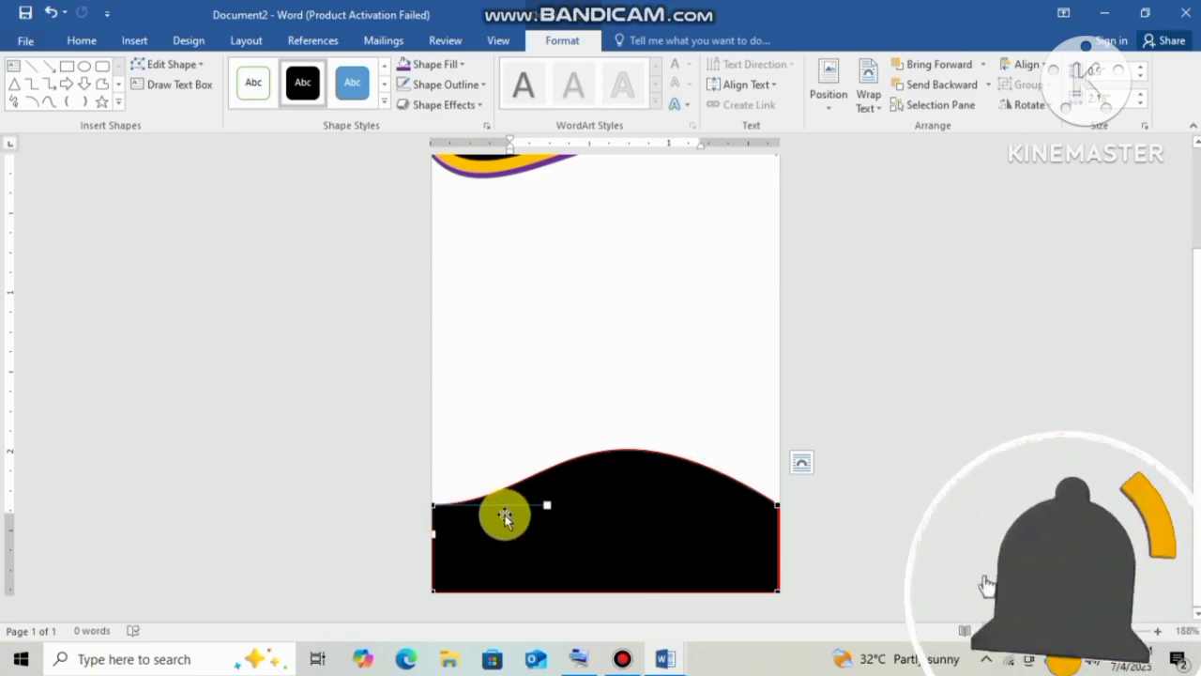
drag(547, 505, 561, 672)
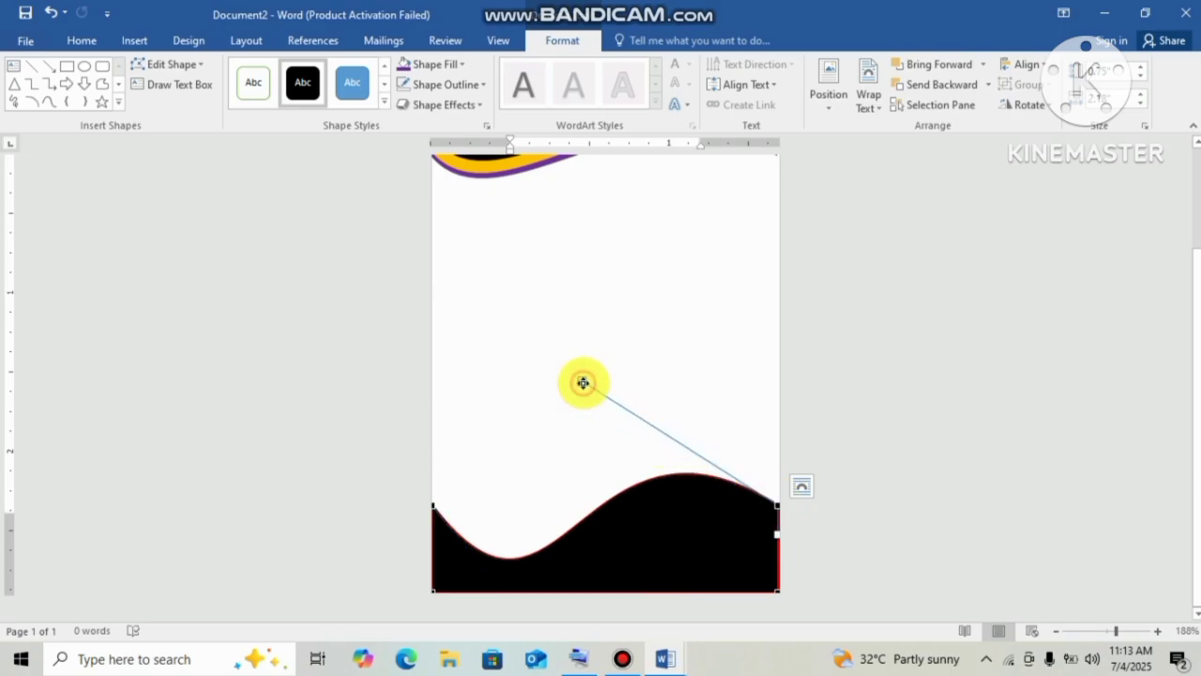
drag(582, 382, 583, 410)
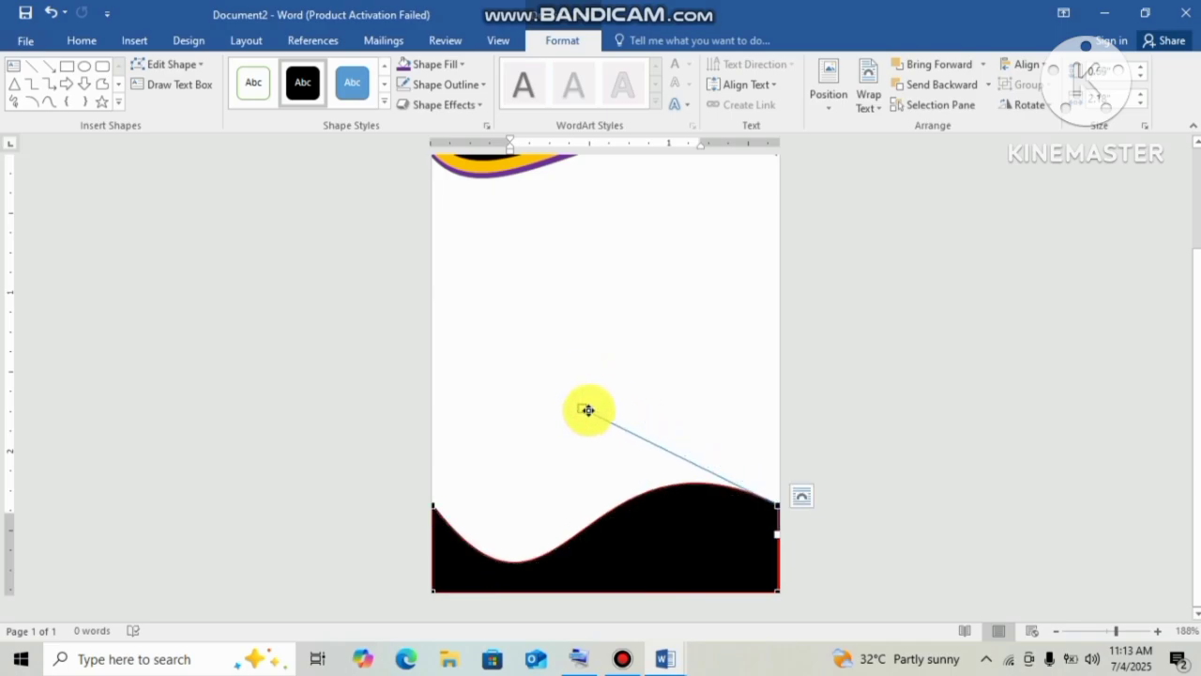
Duplicate the black footer wave by dragging a copy higher up the page.
click(911, 408)
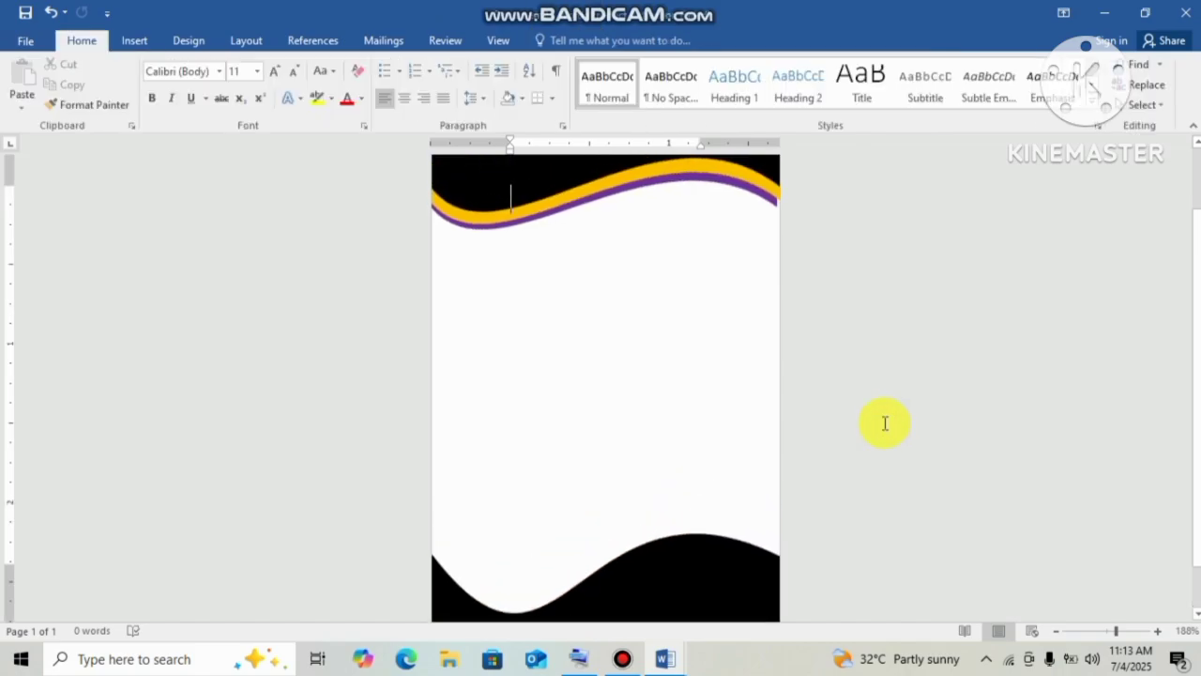
click(693, 572)
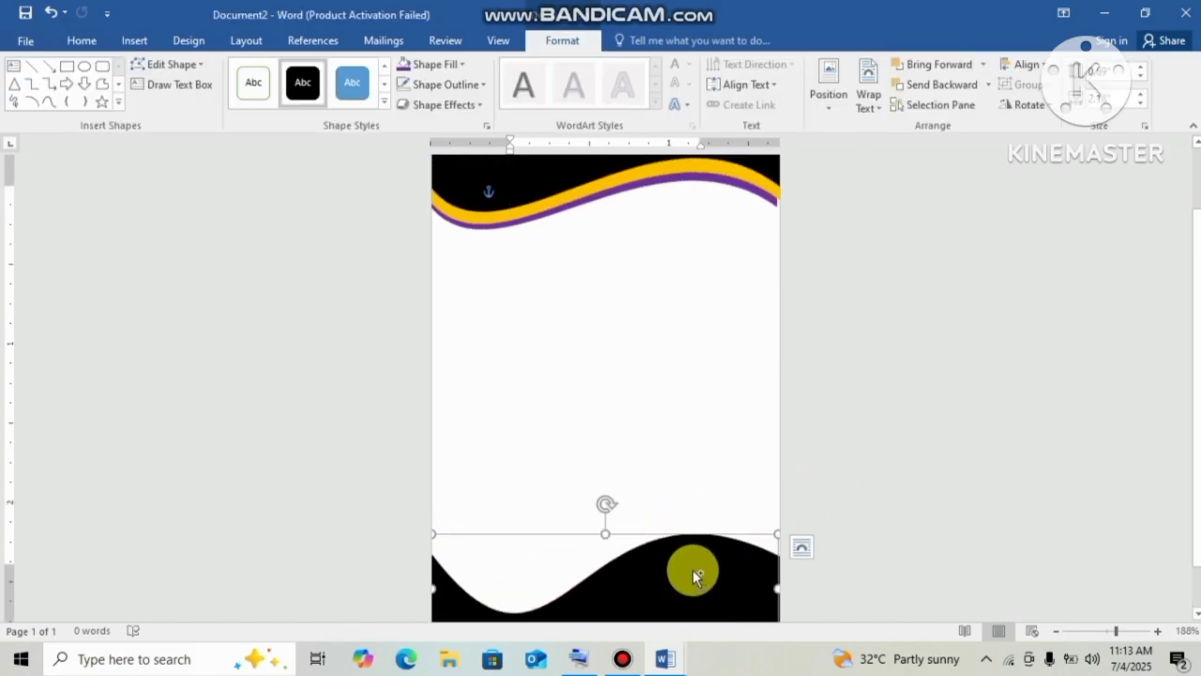
drag(693, 569, 683, 397)
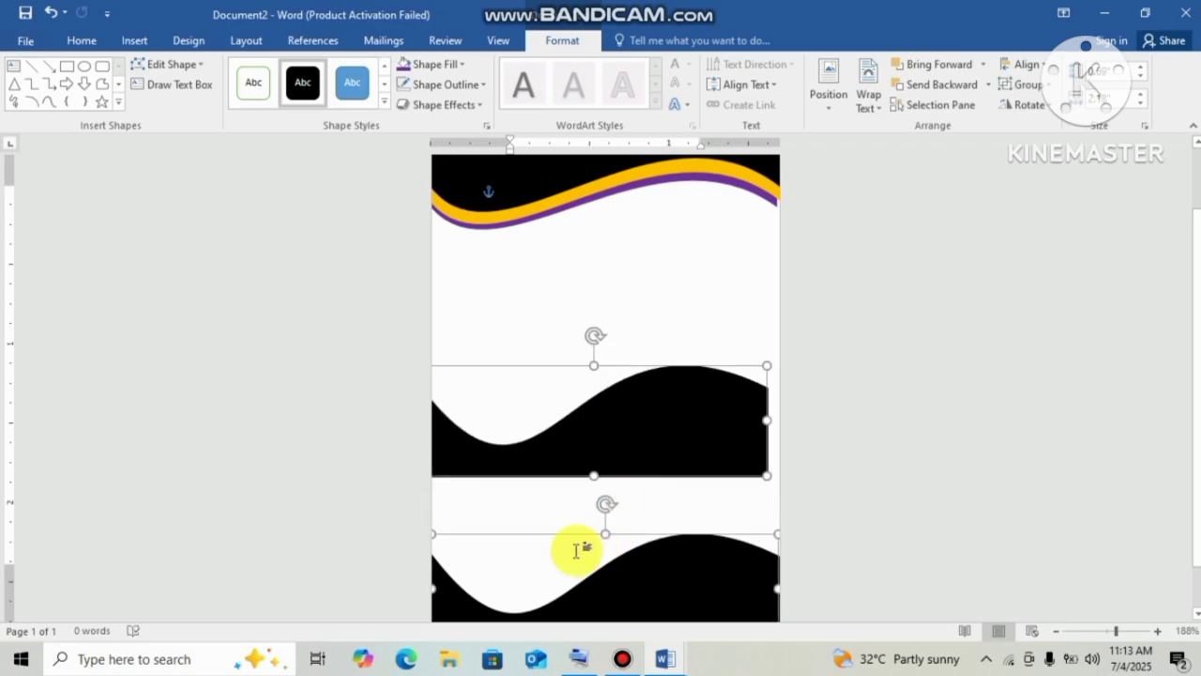
click(547, 517)
click(618, 471)
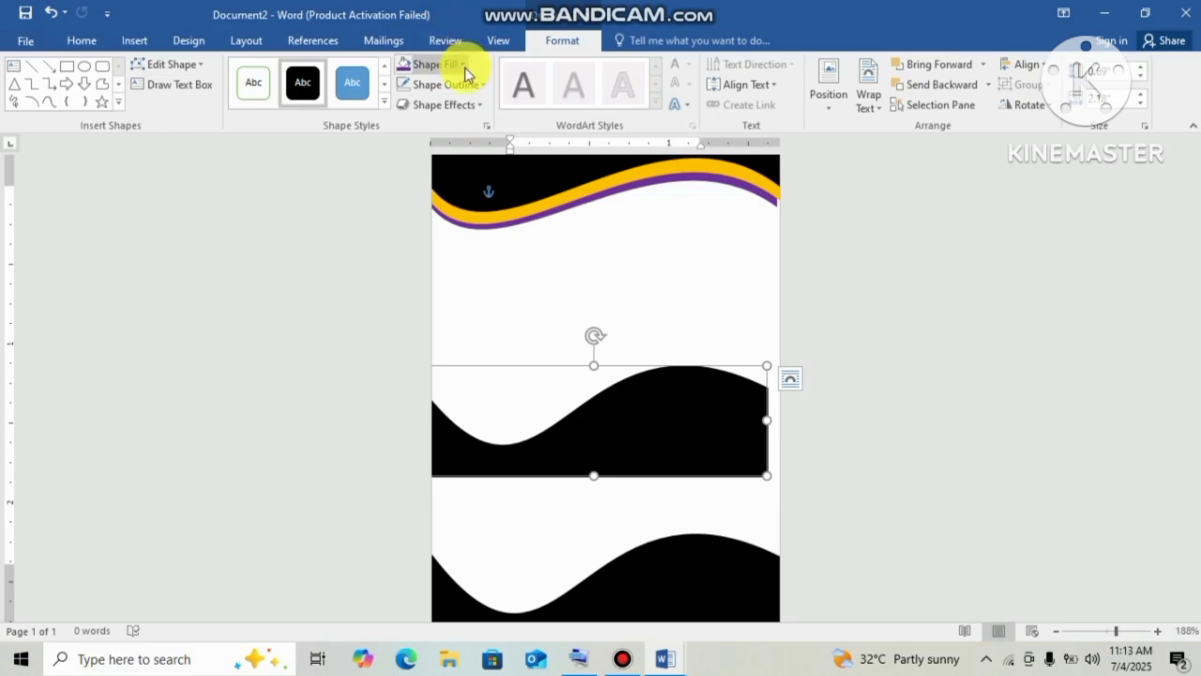
Make the copy yellow with no outline and move it onto the footer, stretched to the left edge.
click(463, 65)
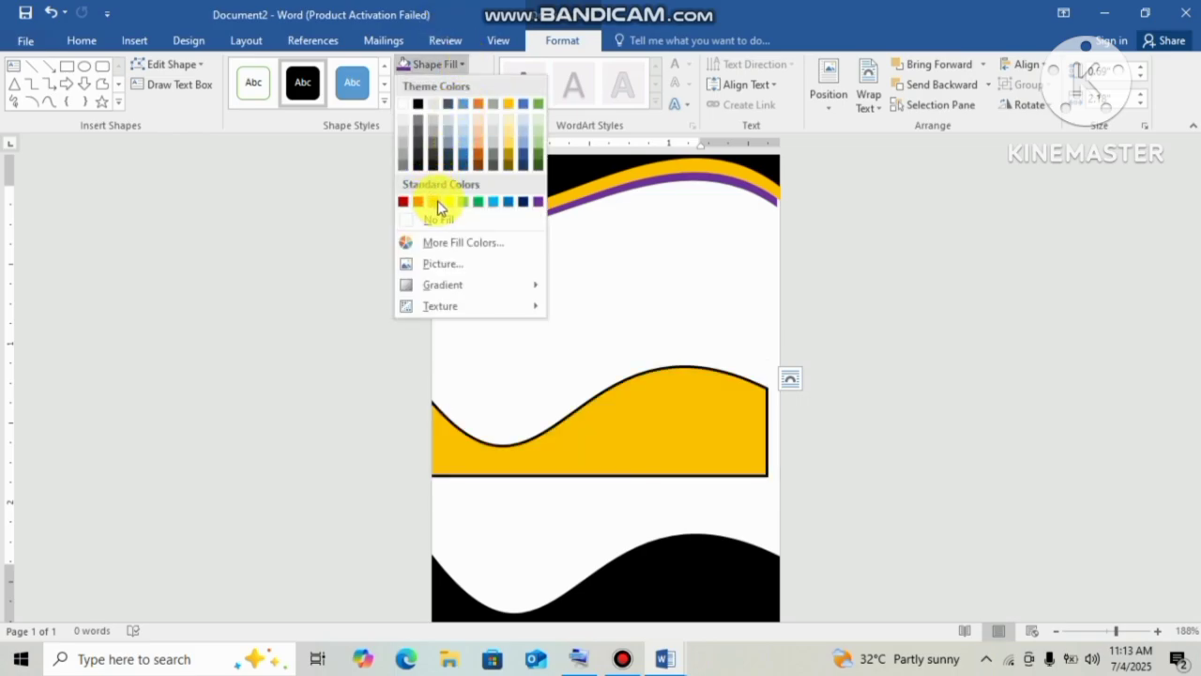
click(446, 203)
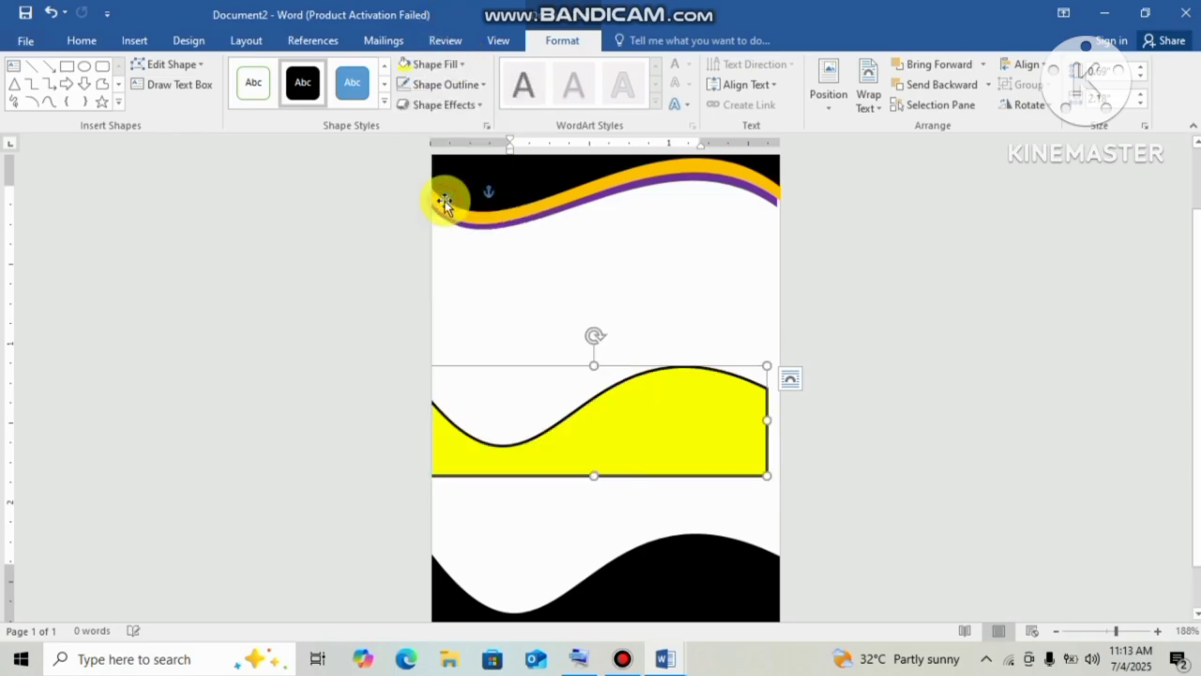
click(441, 84)
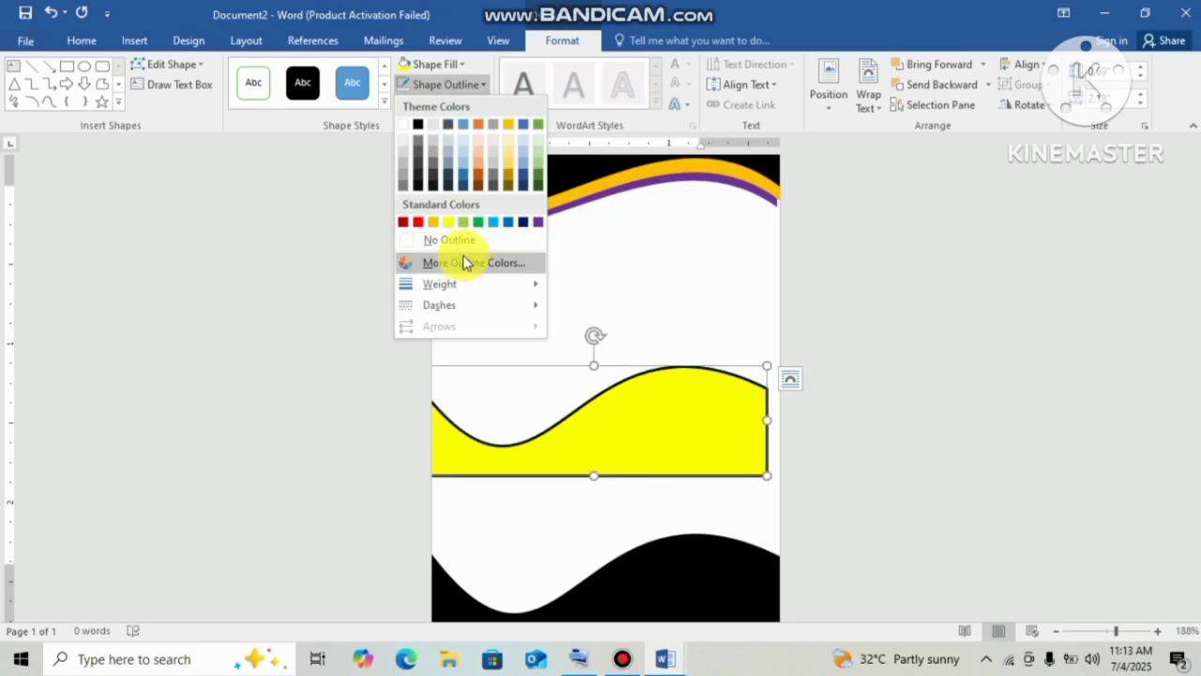
click(459, 250)
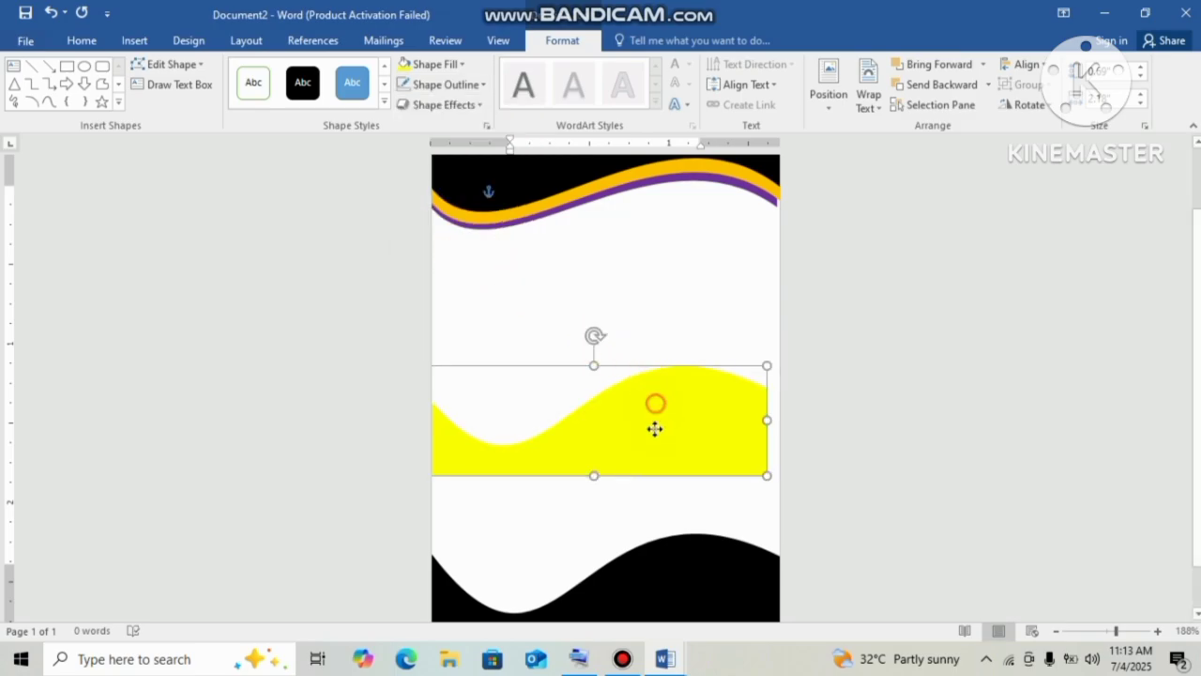
drag(655, 429, 675, 544)
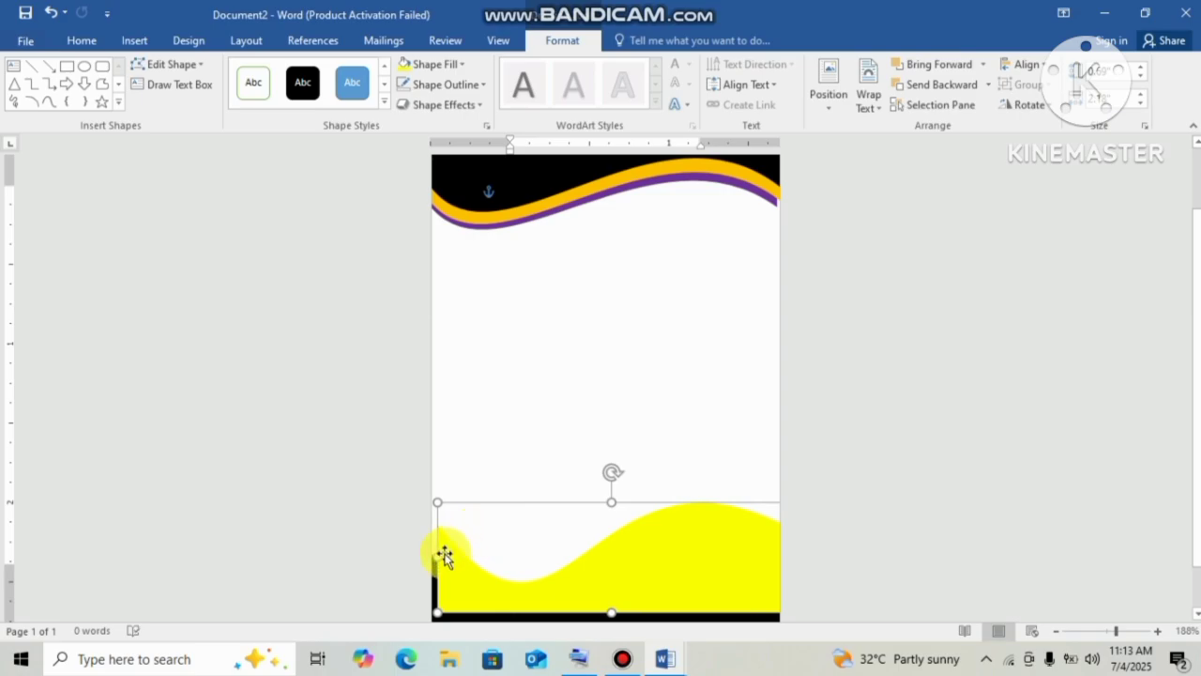
drag(434, 557, 424, 555)
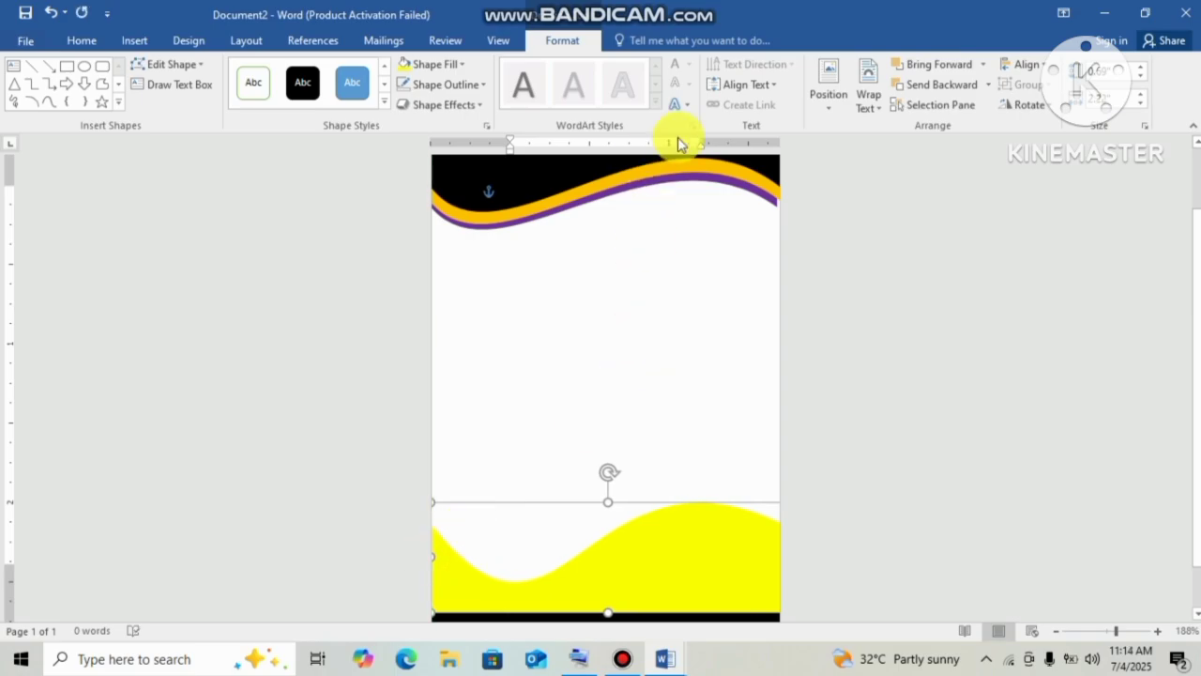
Send the yellow wave behind the black wave and lower it so a yellow band shows.
click(871, 111)
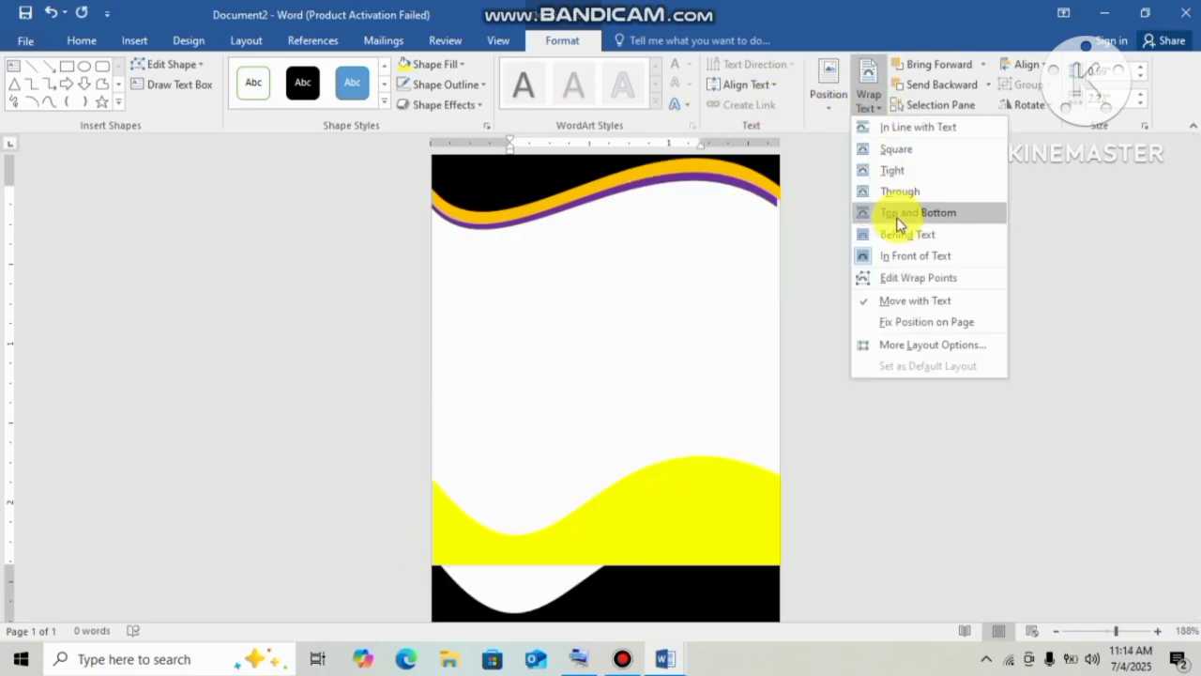
click(732, 235)
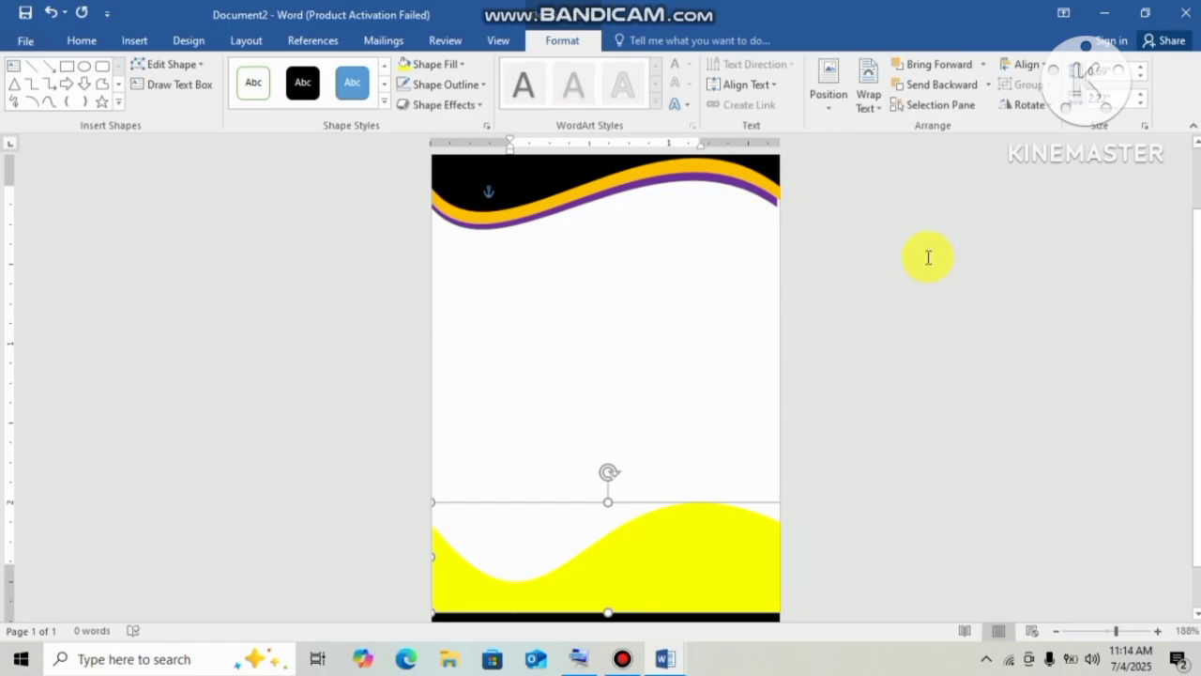
scroll(1174, 267, down, 1)
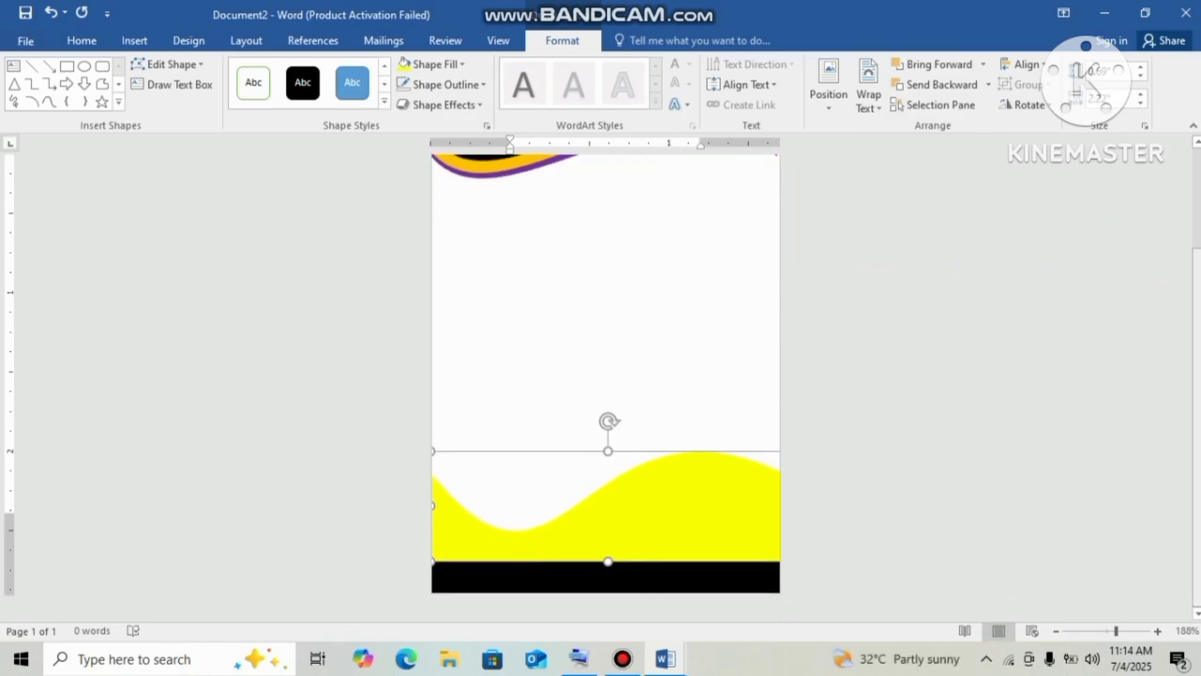
click(950, 86)
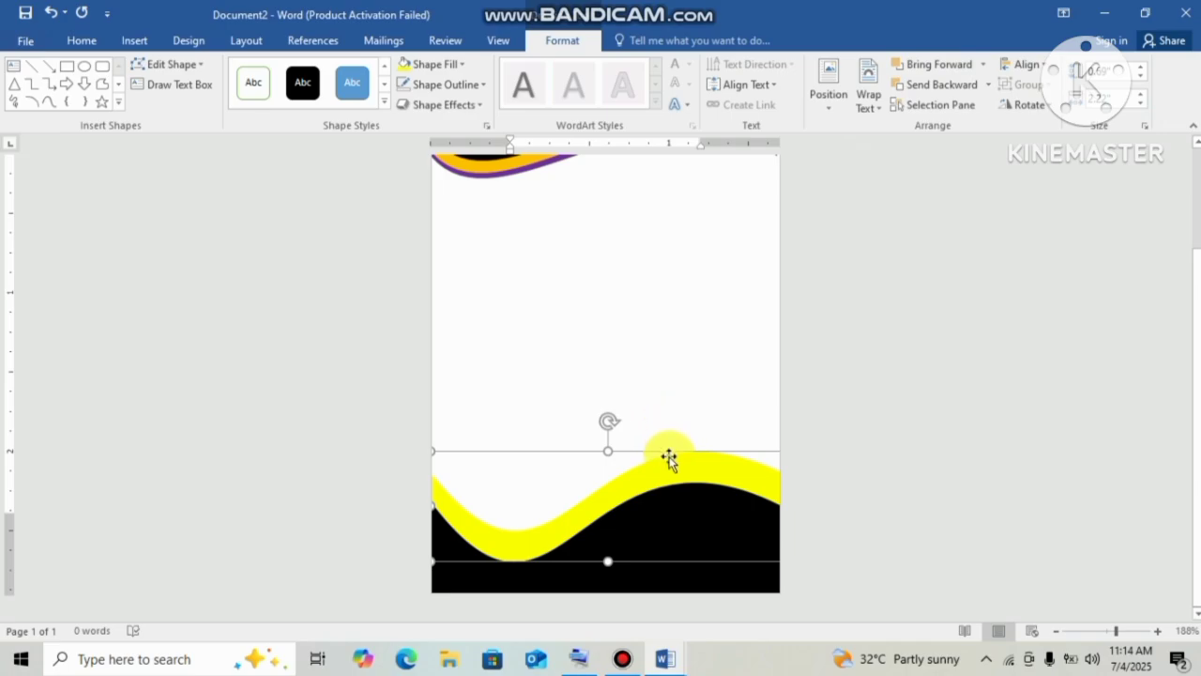
drag(668, 461, 672, 480)
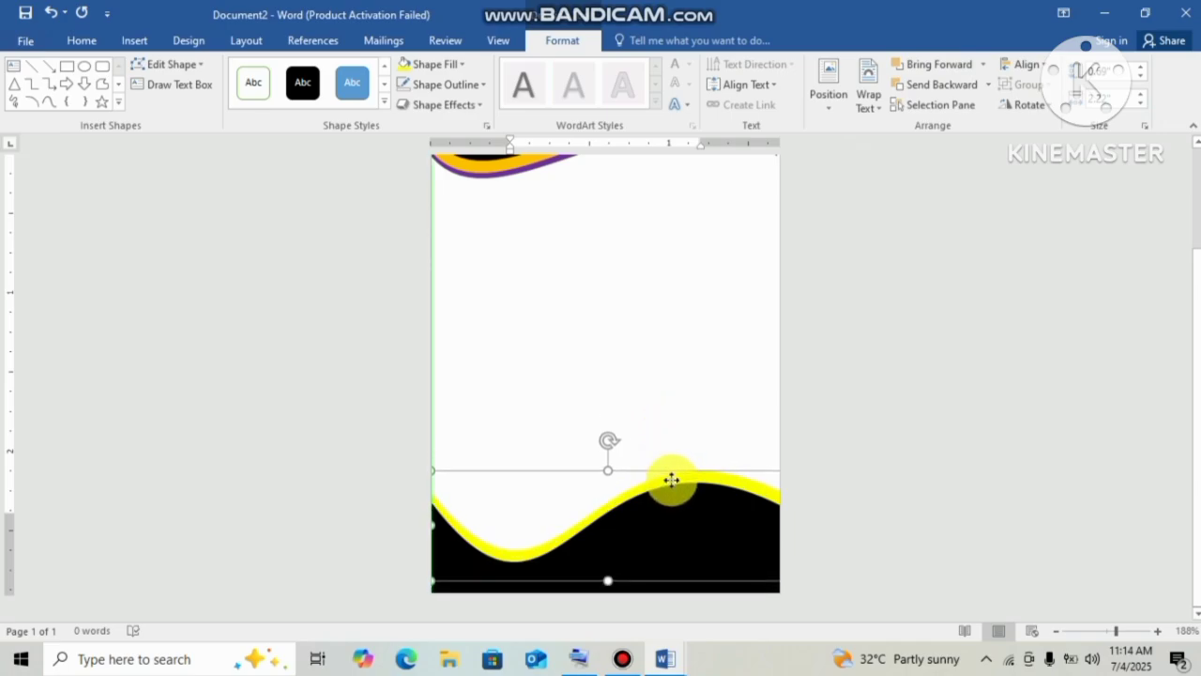
Remove the outline from the black footer wave.
click(665, 508)
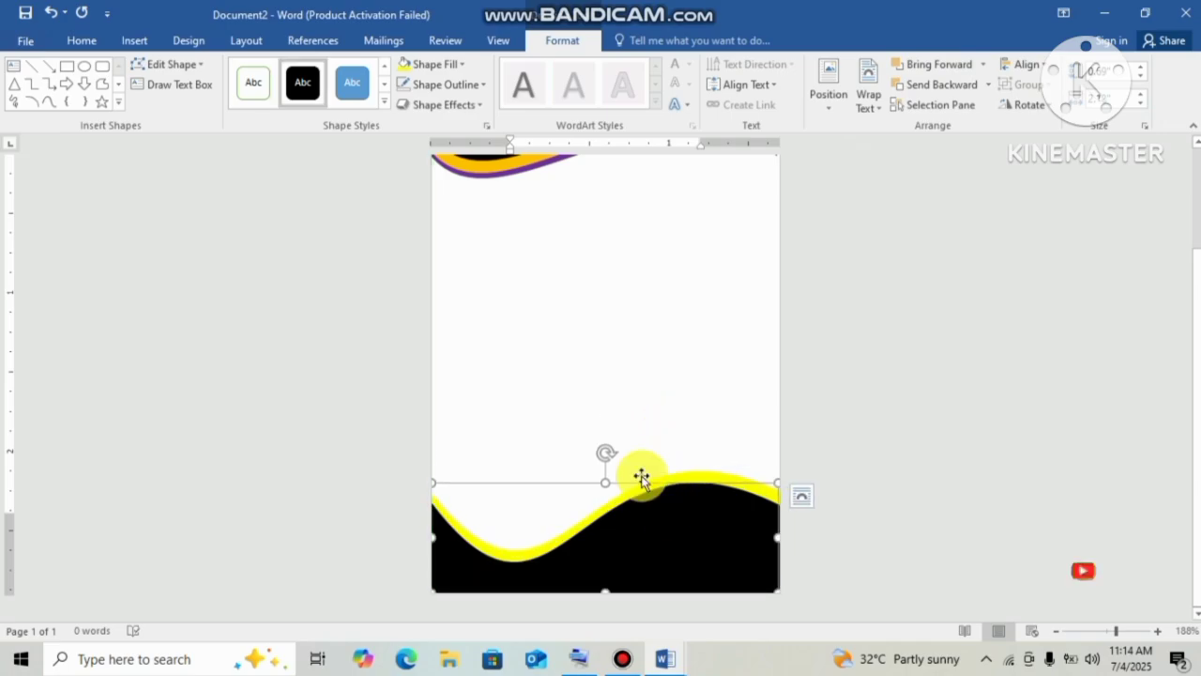
click(465, 87)
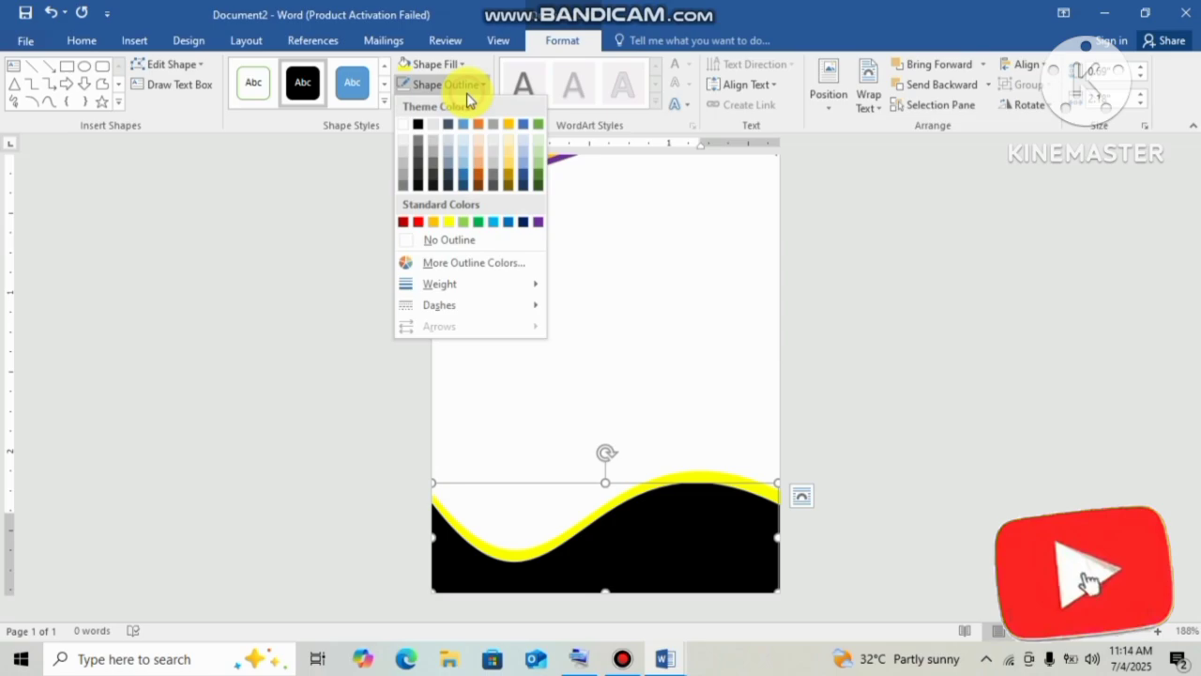
click(472, 242)
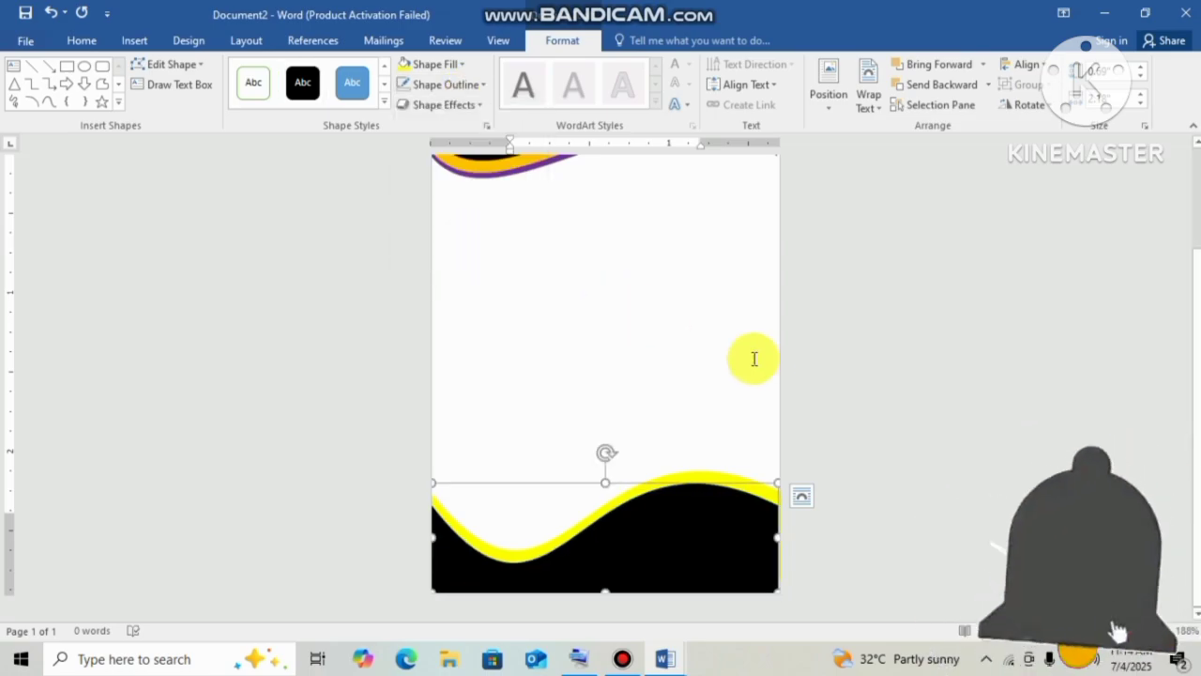
click(798, 416)
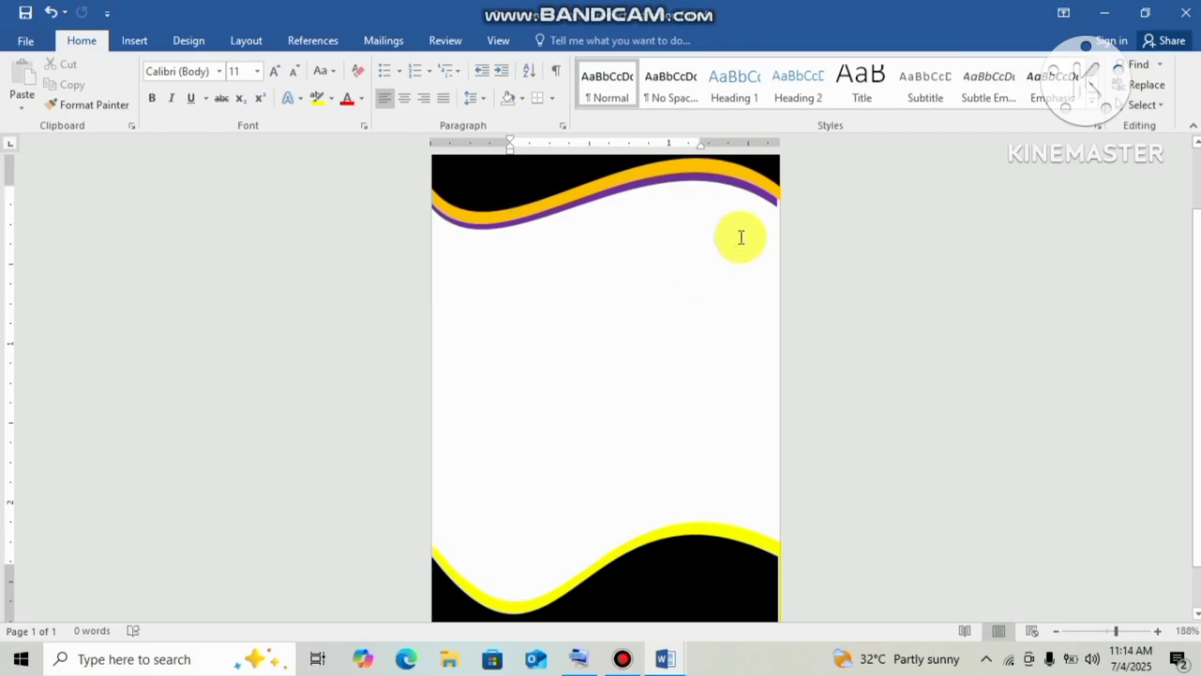
Widen the header wave so it reaches the page's right edge.
click(763, 199)
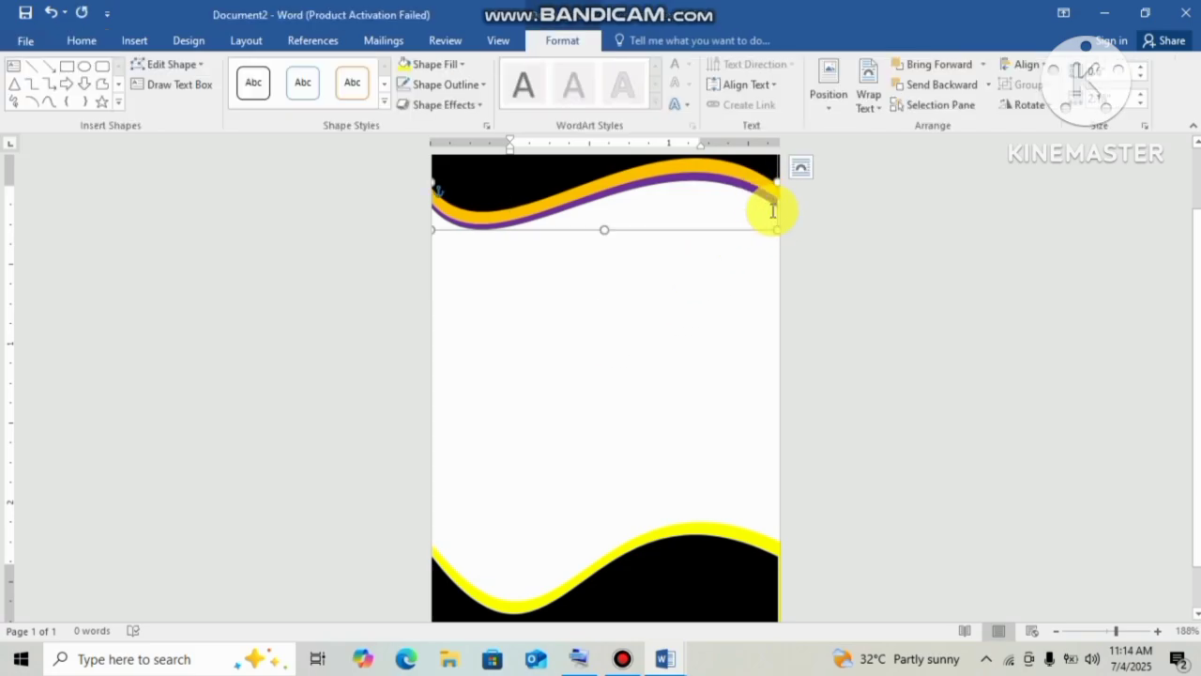
drag(780, 228, 784, 228)
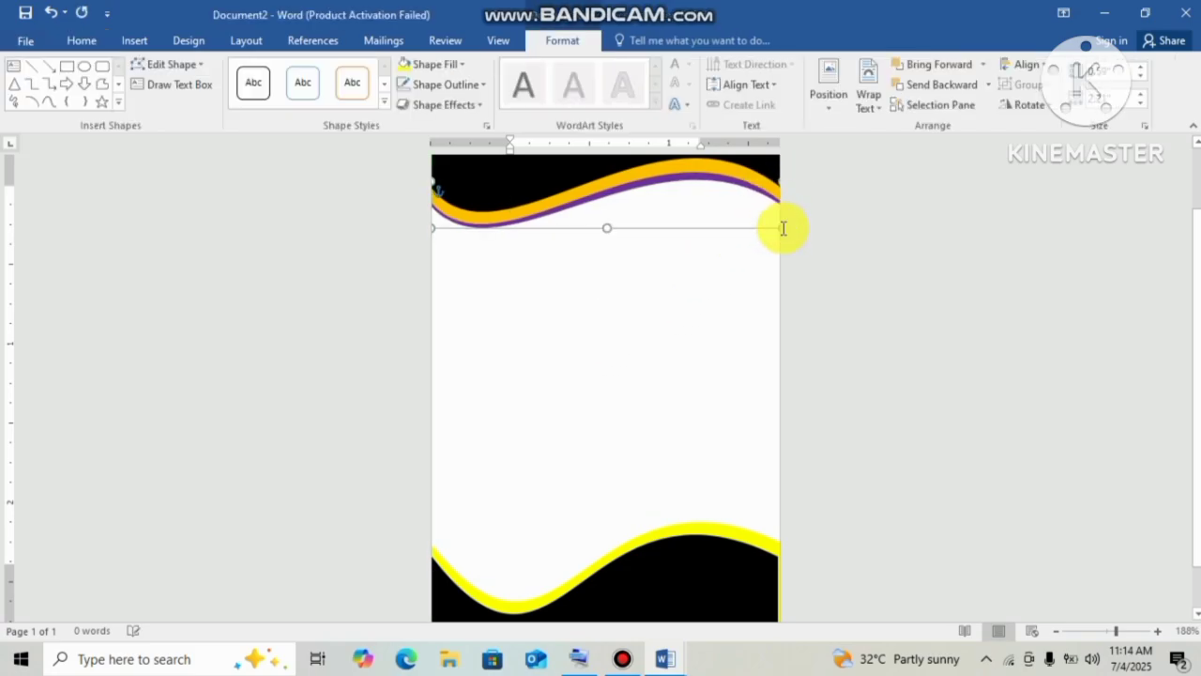
click(813, 249)
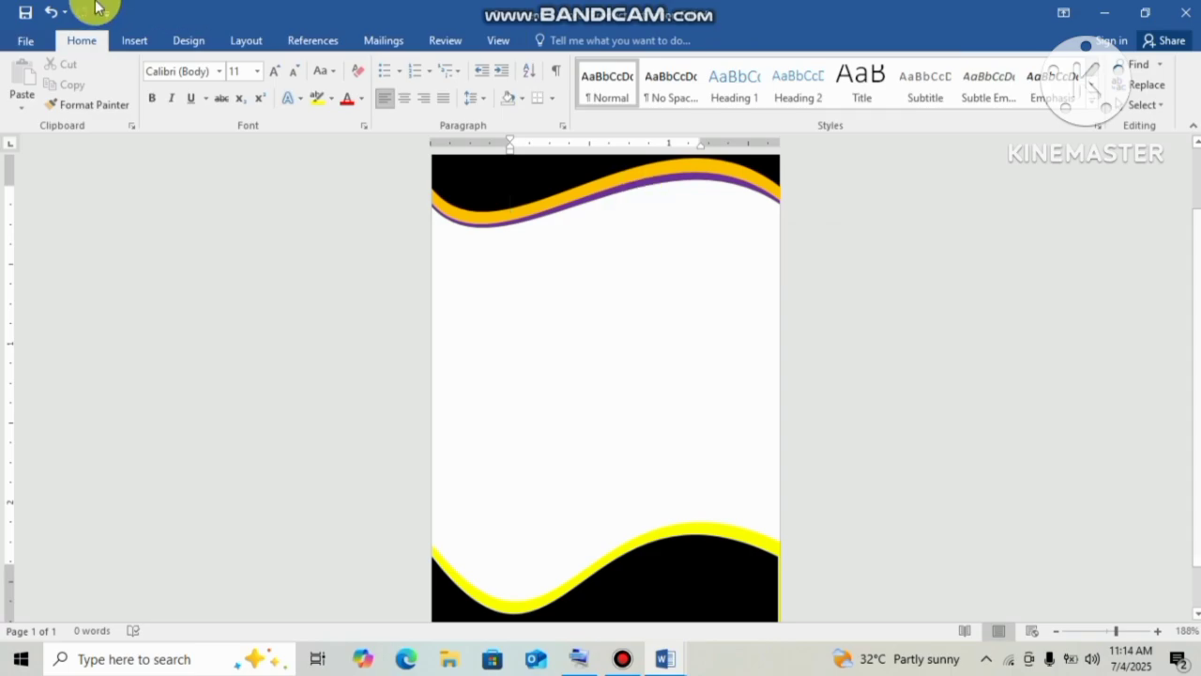
click(119, 39)
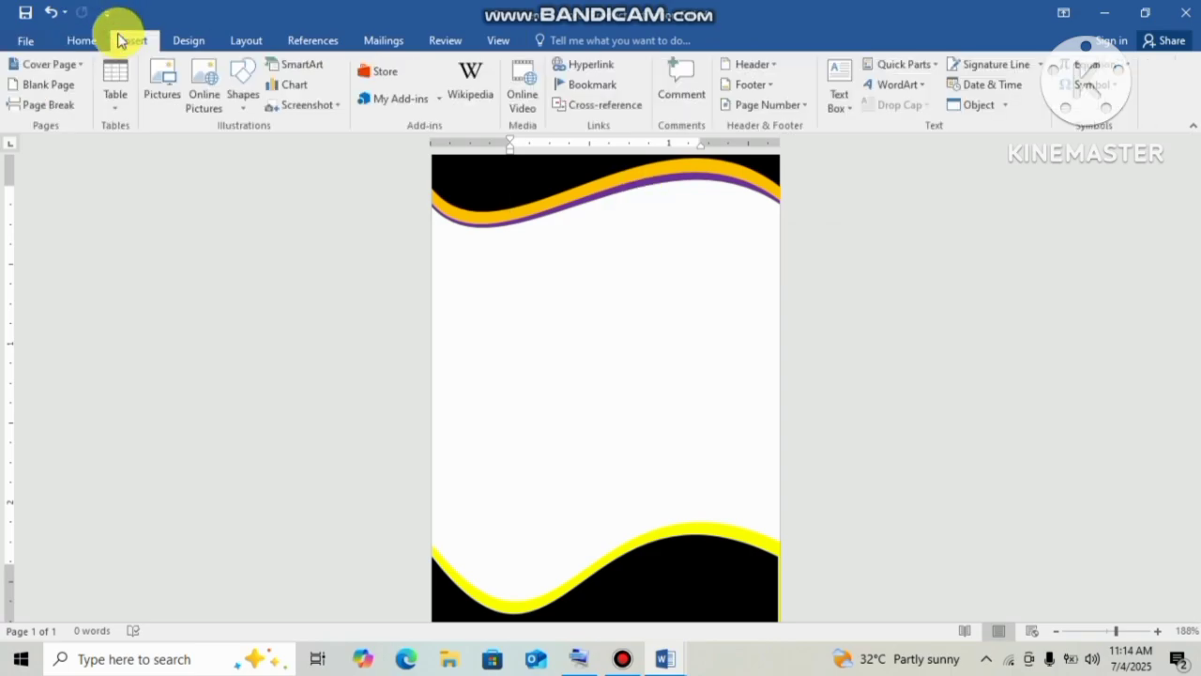
Close Online Pictures, then insert the man-in-suit picture from the Downloads folder via Pictures.
click(200, 103)
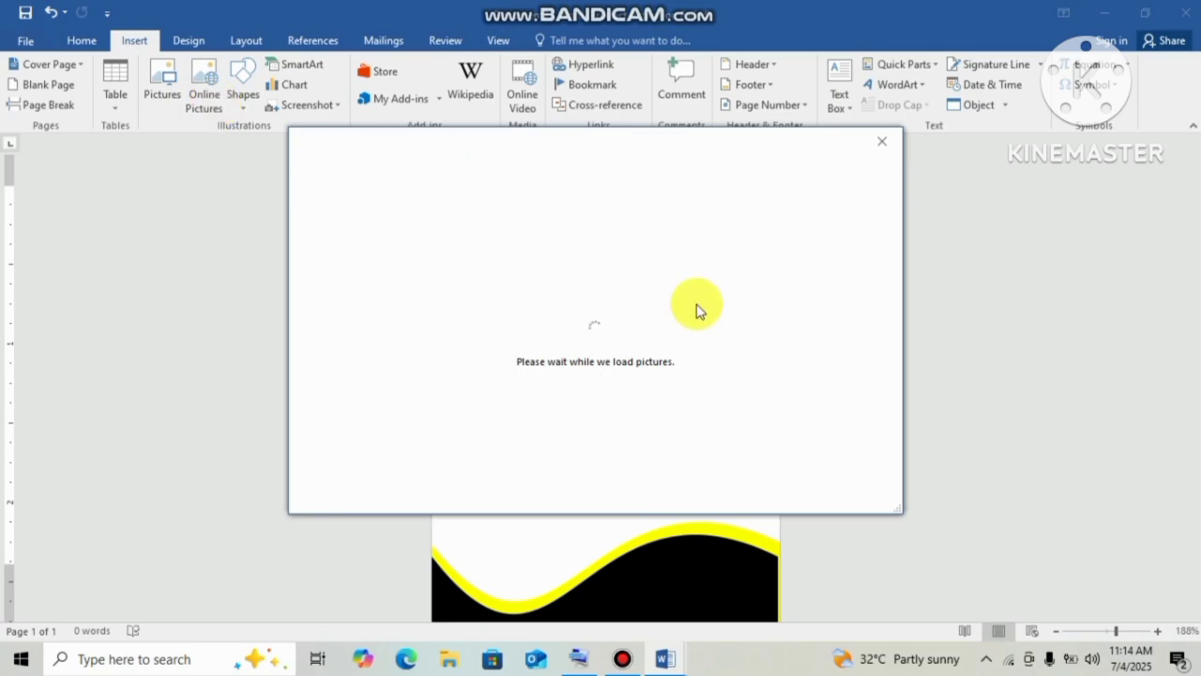
click(887, 143)
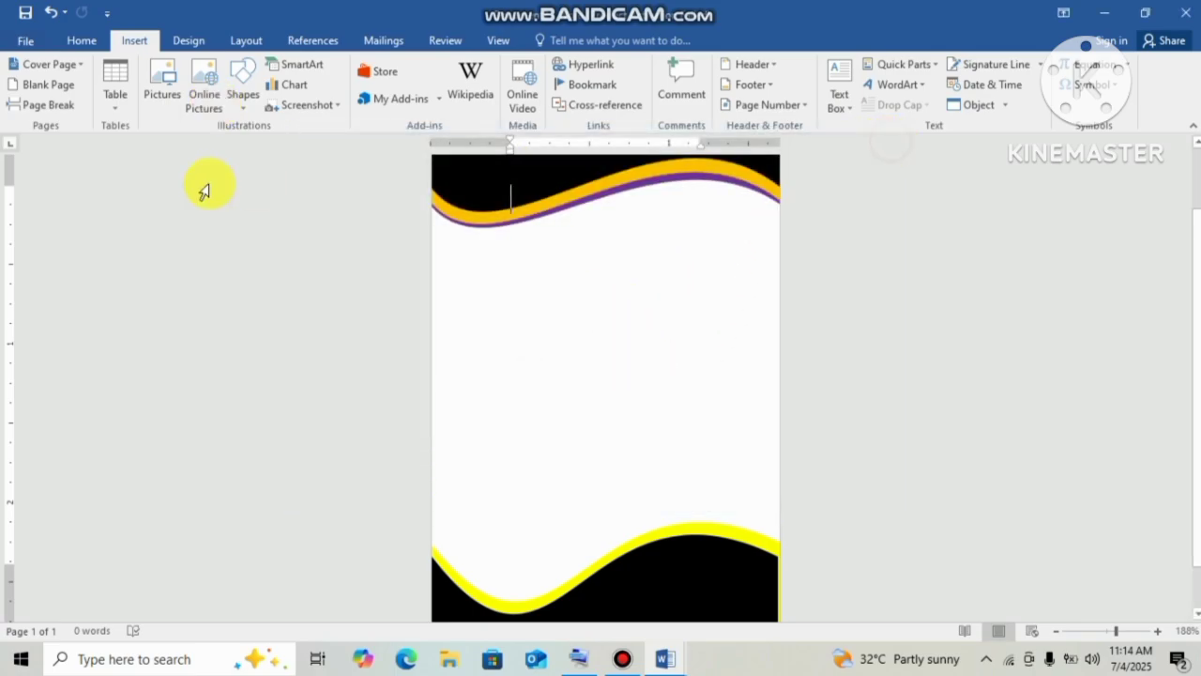
click(211, 109)
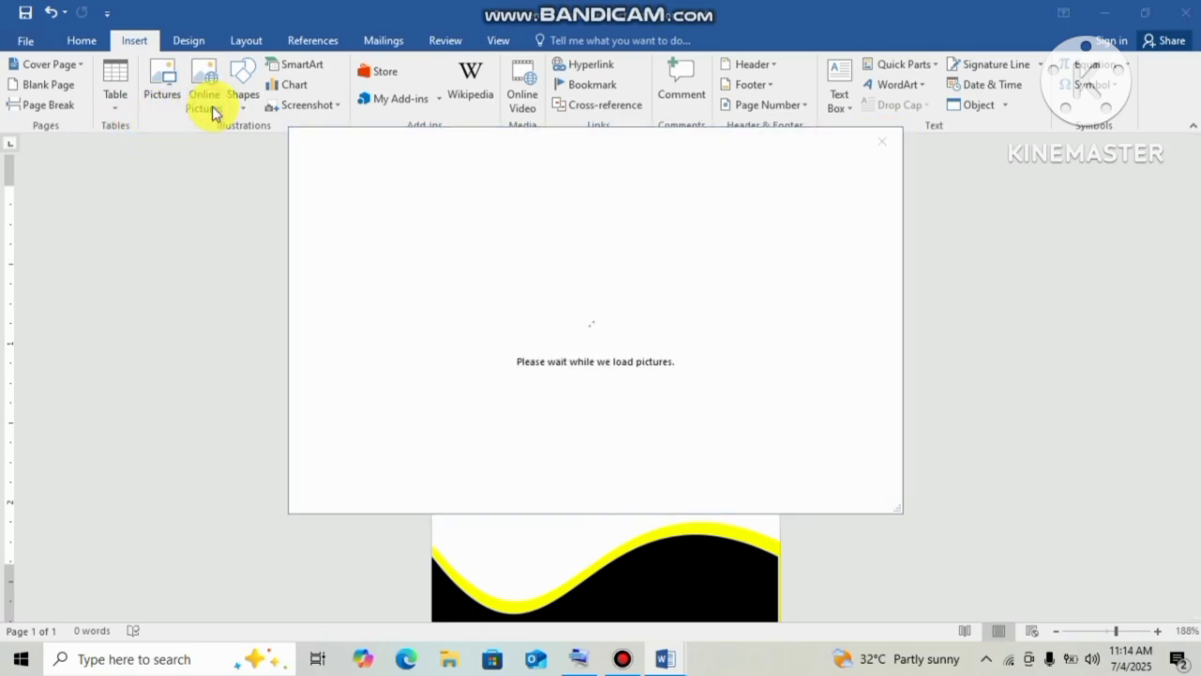
click(880, 148)
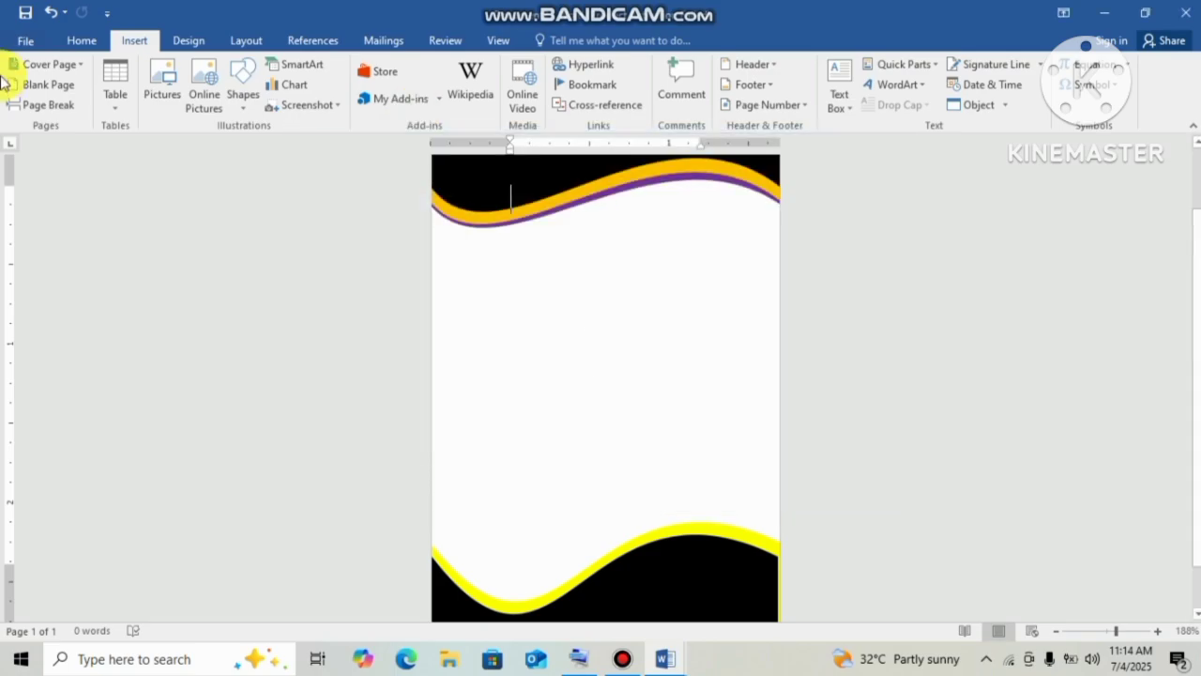
click(155, 93)
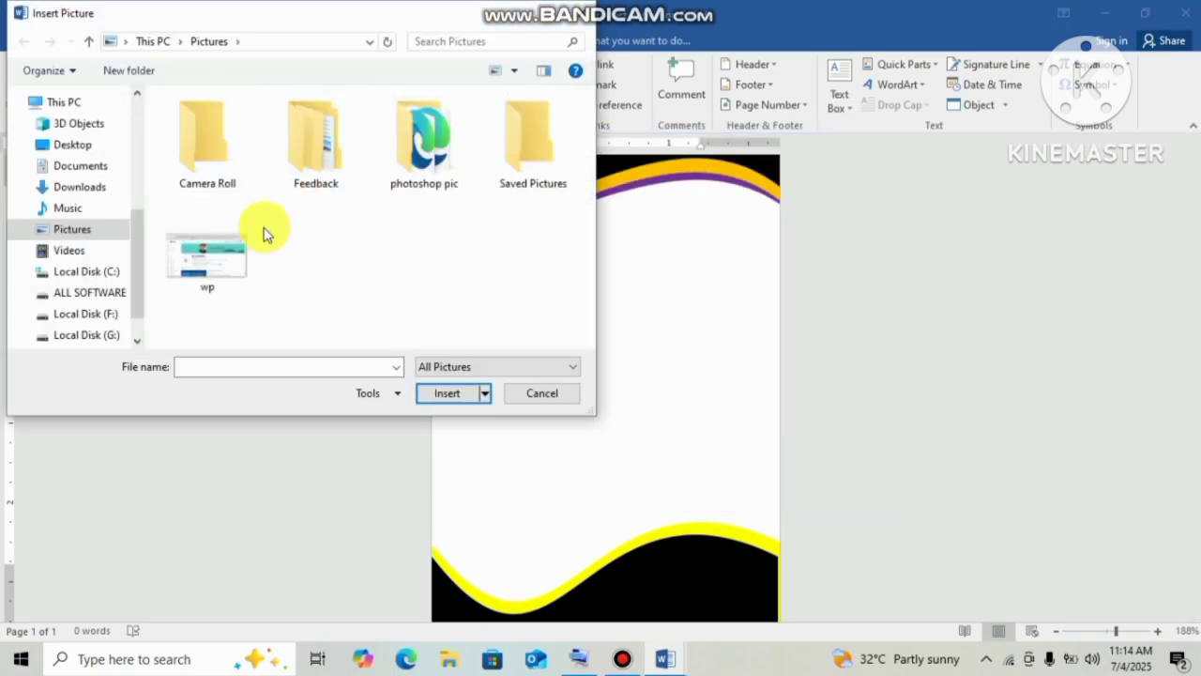
click(112, 167)
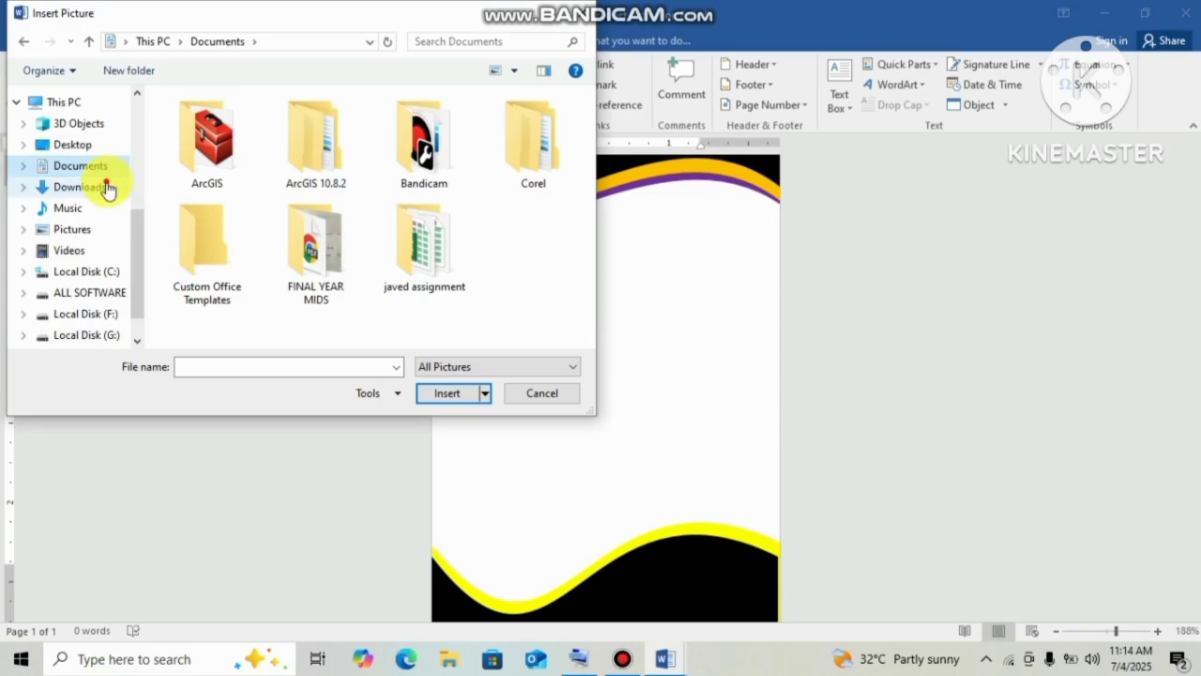
click(108, 188)
double_click(197, 167)
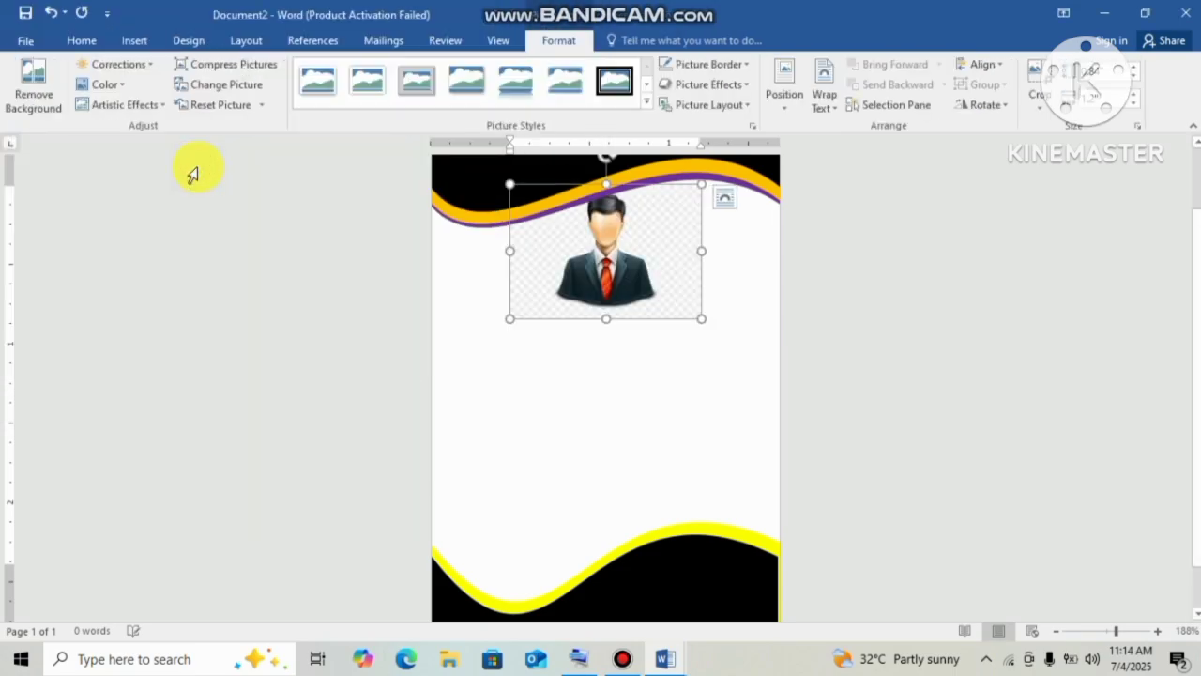
Set the photo to In Front of Text, move it to the left edge and enlarge it proportionally.
click(642, 265)
click(831, 103)
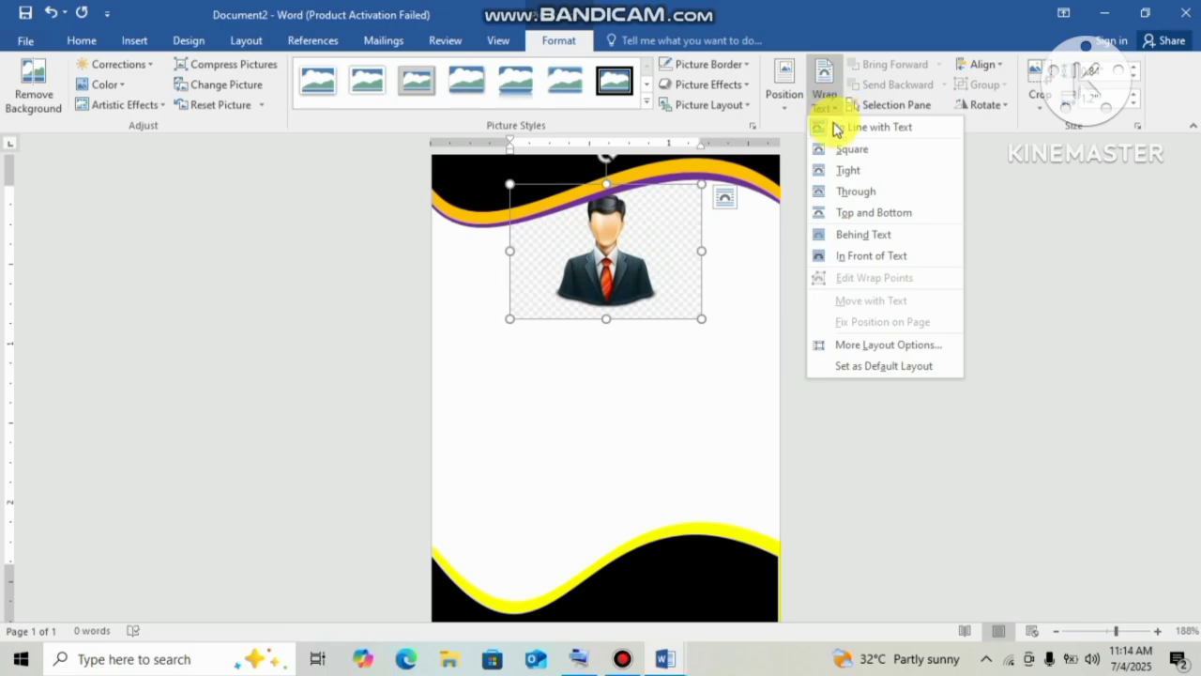
click(850, 251)
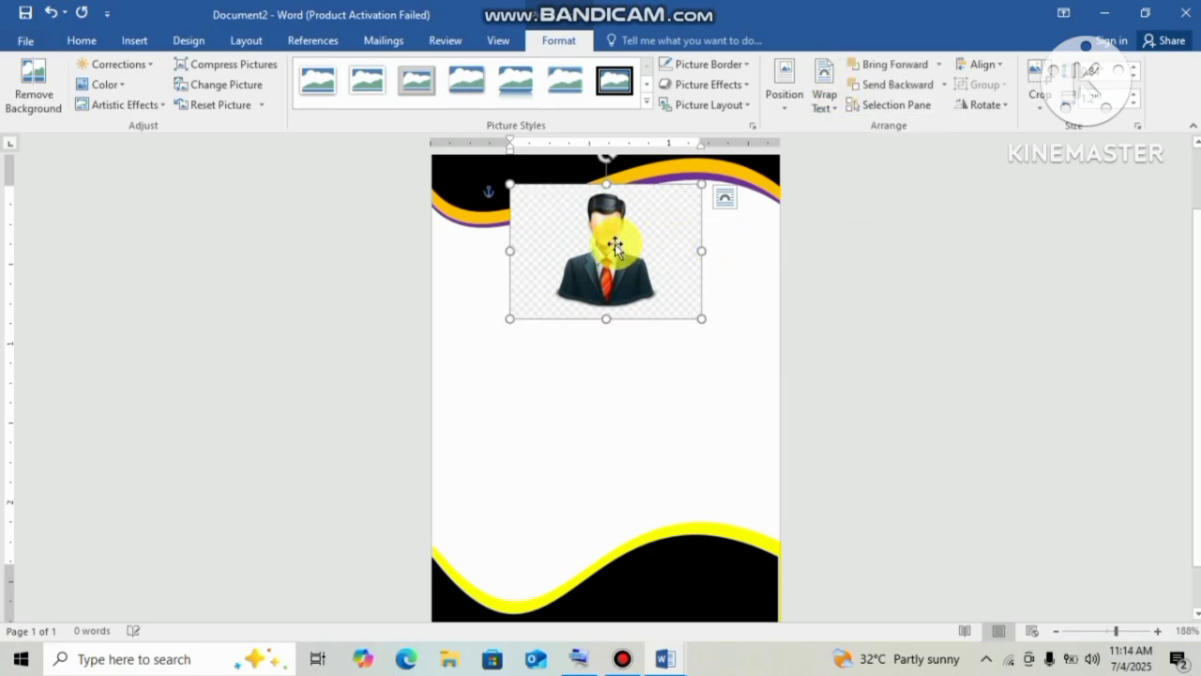
drag(615, 246, 532, 267)
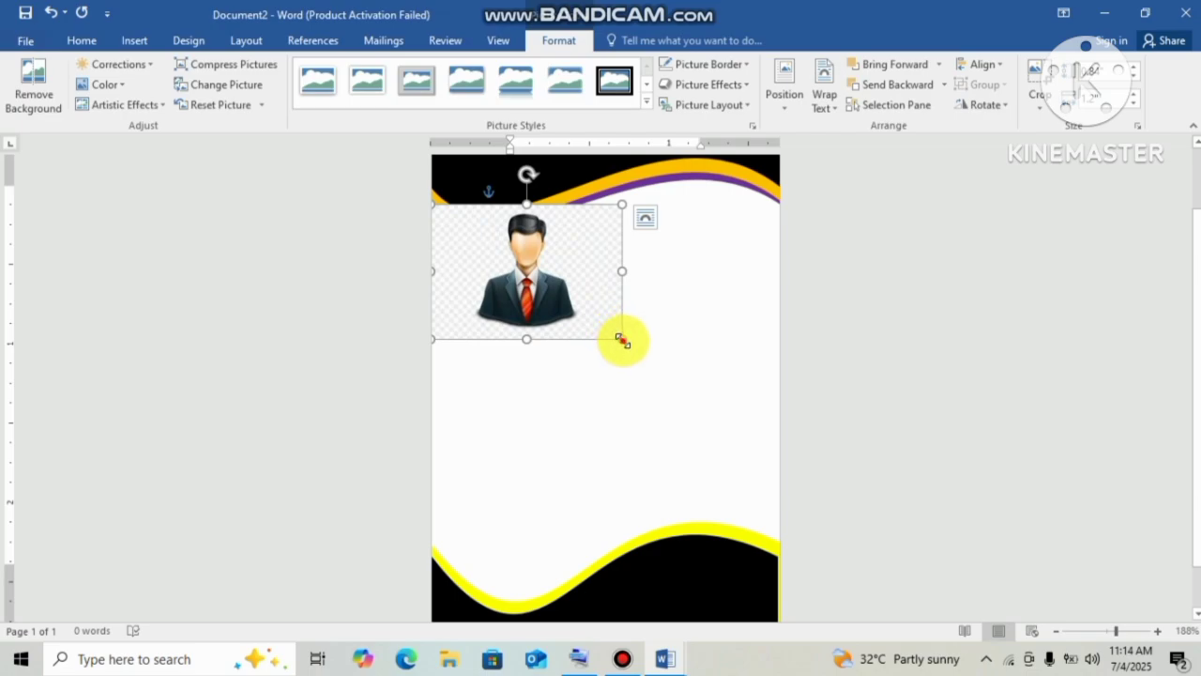
drag(622, 338, 638, 367)
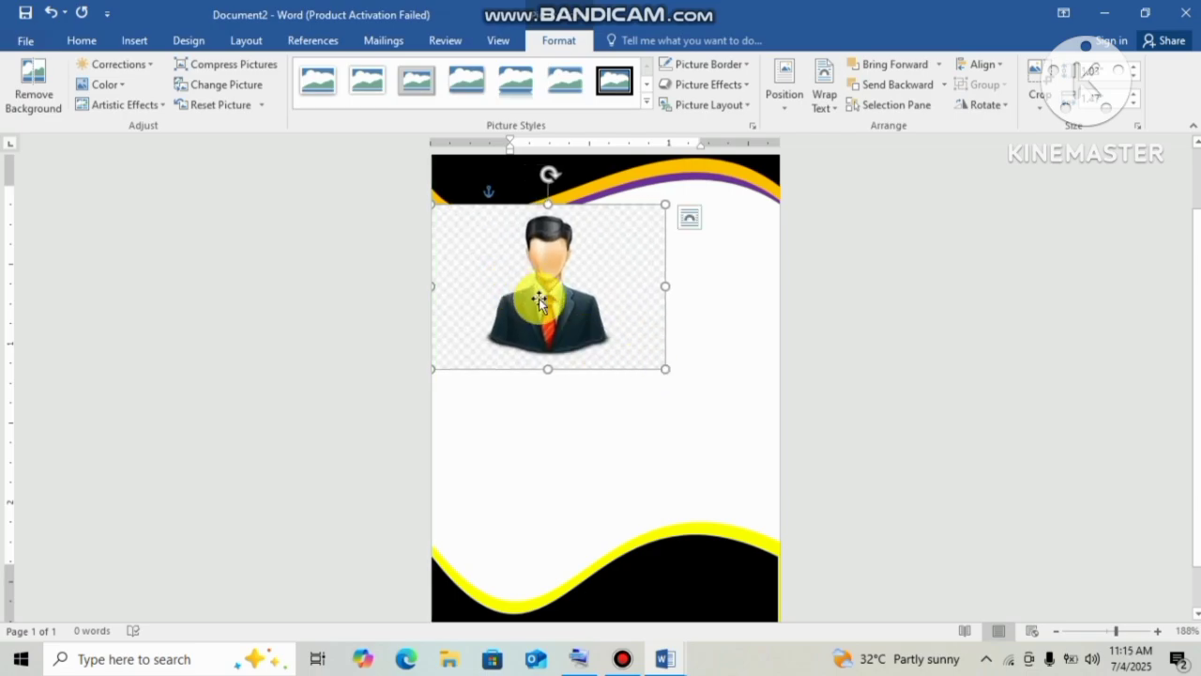
drag(540, 298, 526, 291)
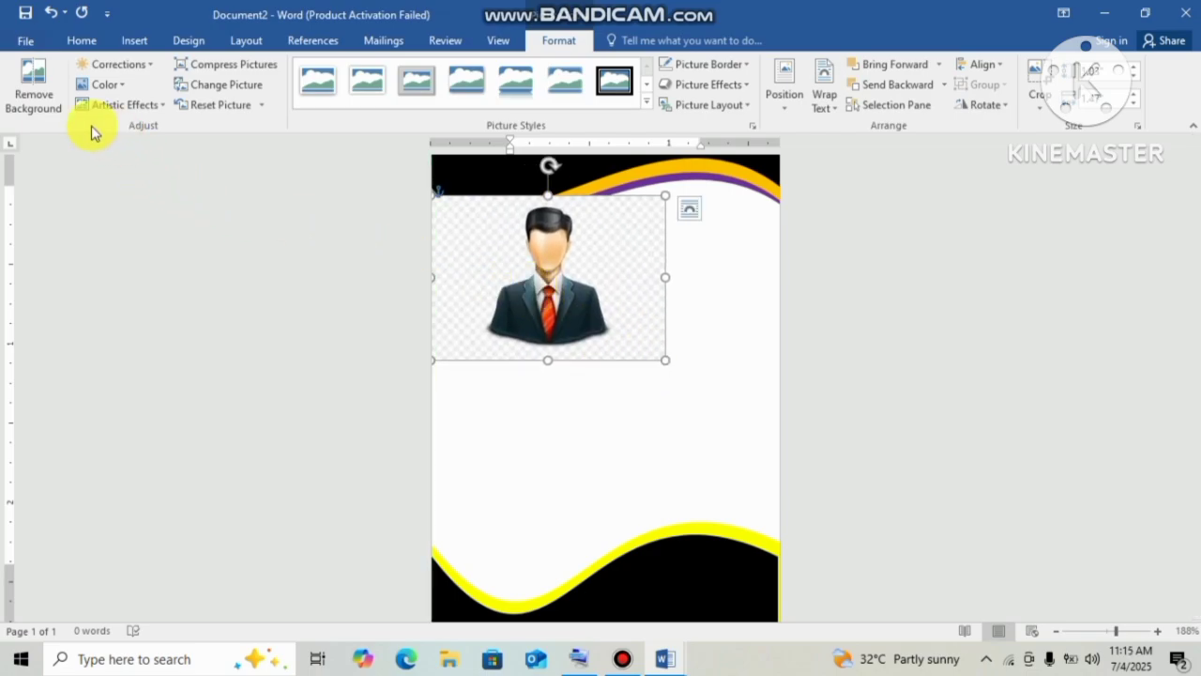
Remove the photo's background, keep the changes and shift it further left.
click(37, 94)
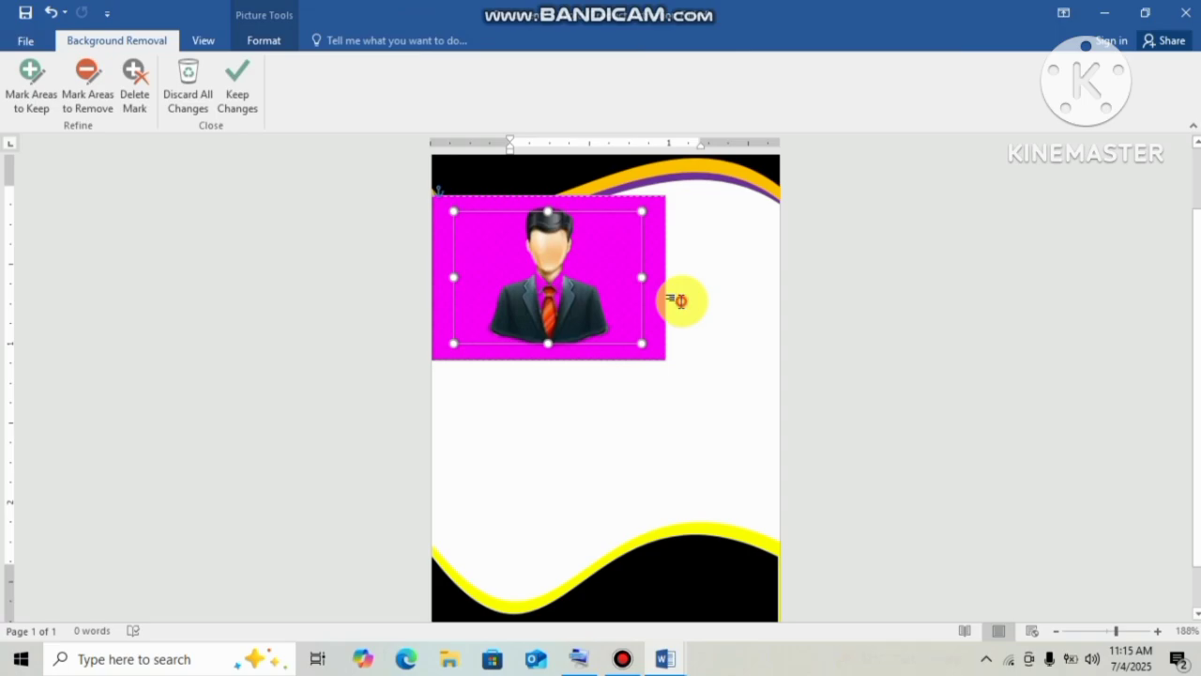
click(681, 300)
drag(527, 276, 491, 268)
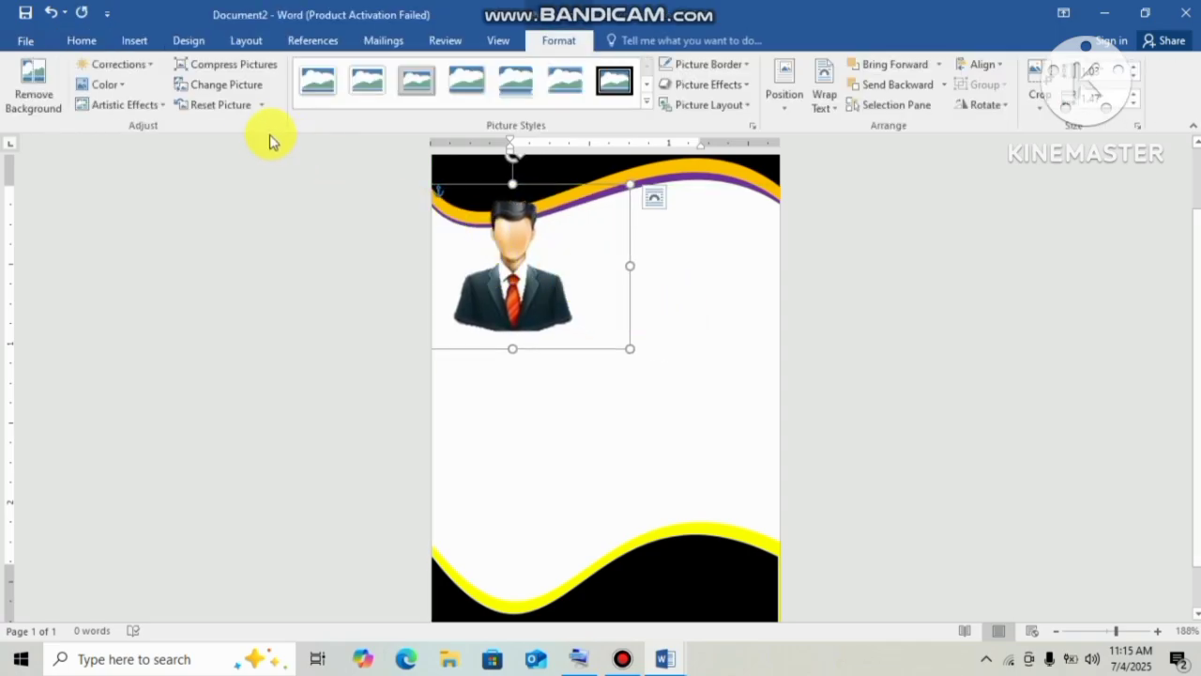
Apply a different colour tone and a soft-edged picture style to the photo.
click(109, 86)
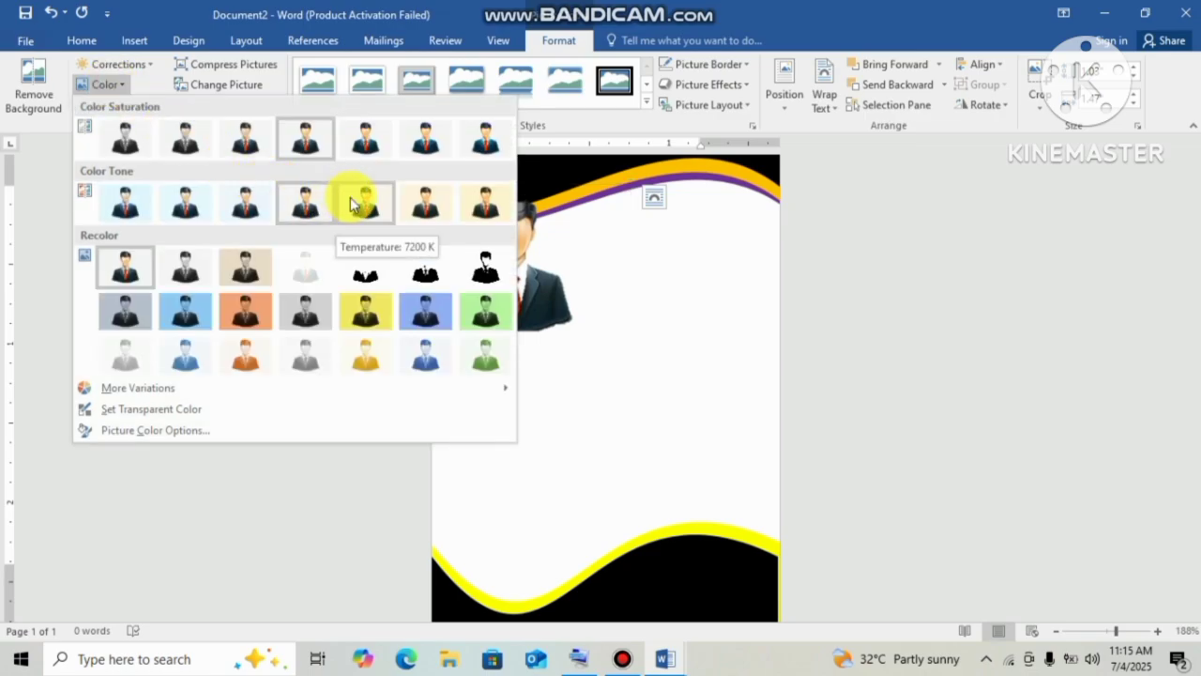
click(353, 204)
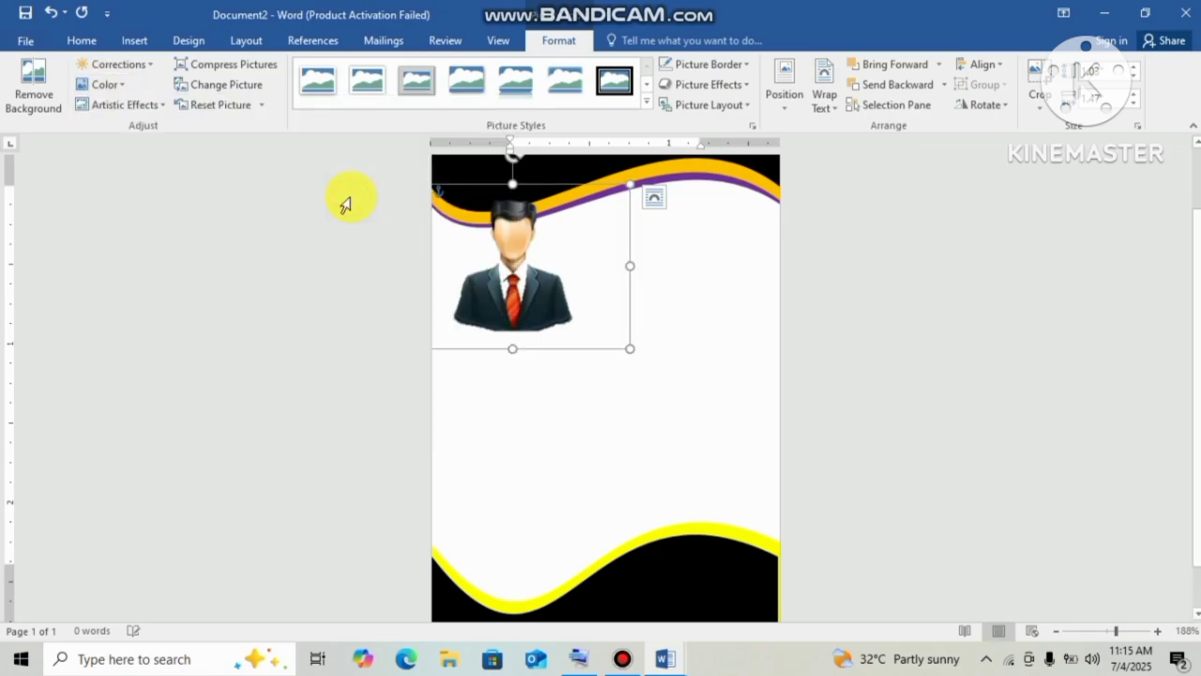
click(650, 101)
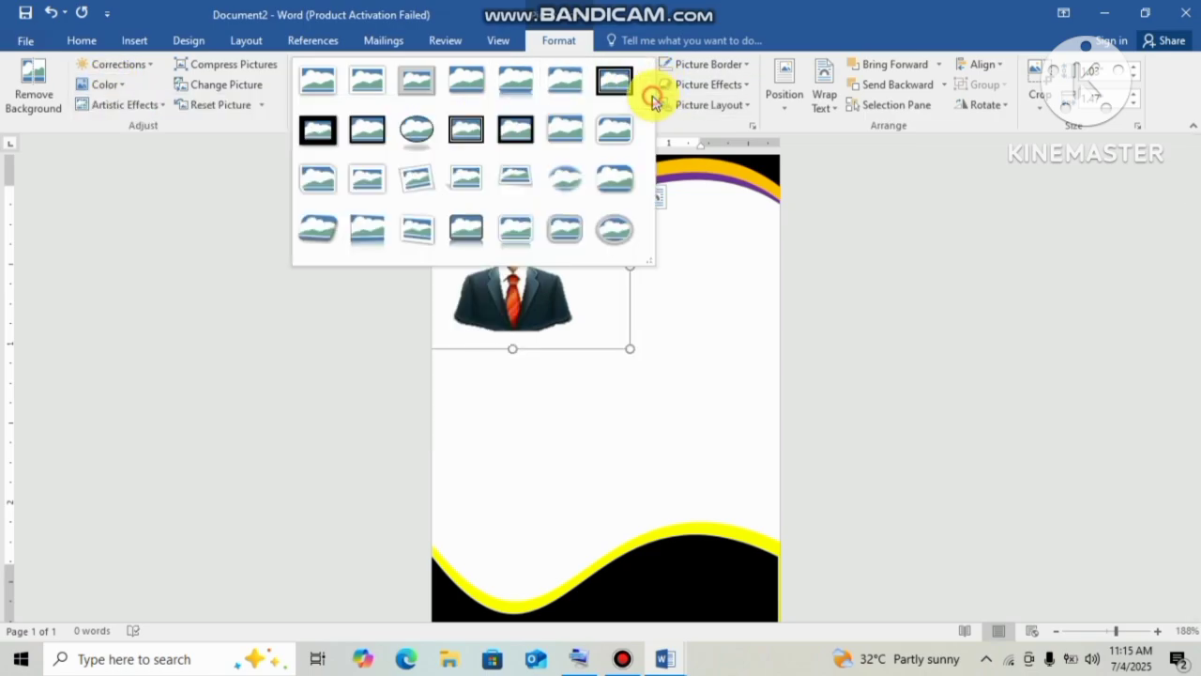
click(625, 166)
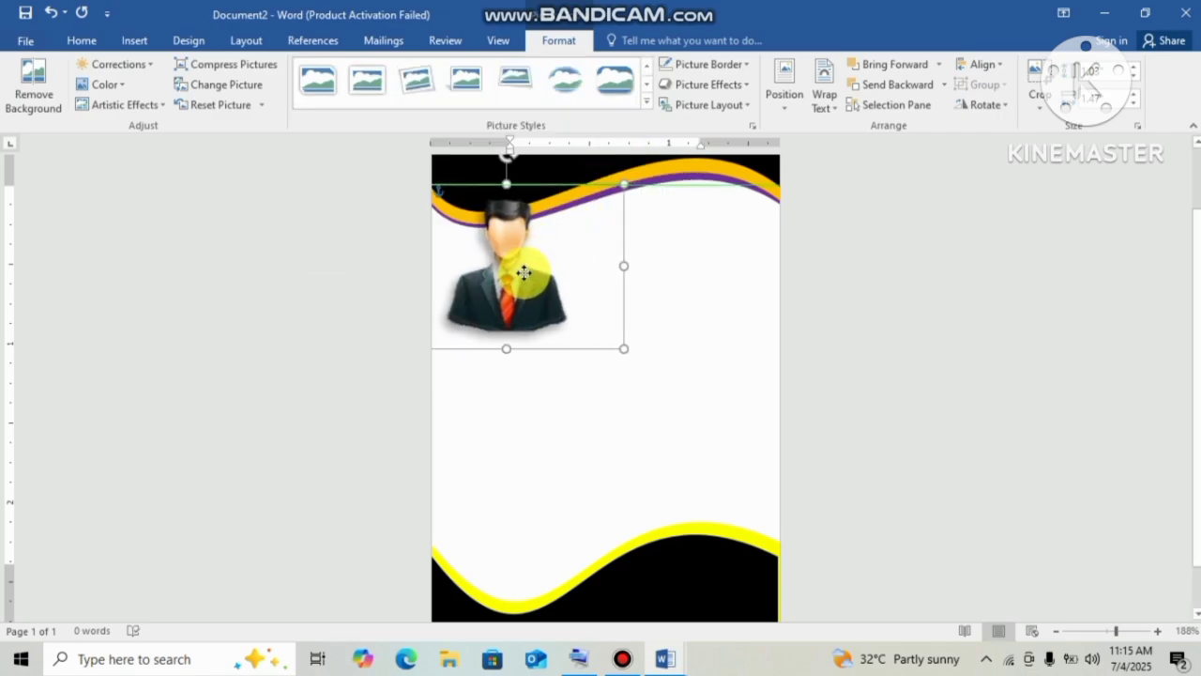
Enlarge the photo from its top-right corner and nudge it down and right below the header.
drag(524, 272, 521, 274)
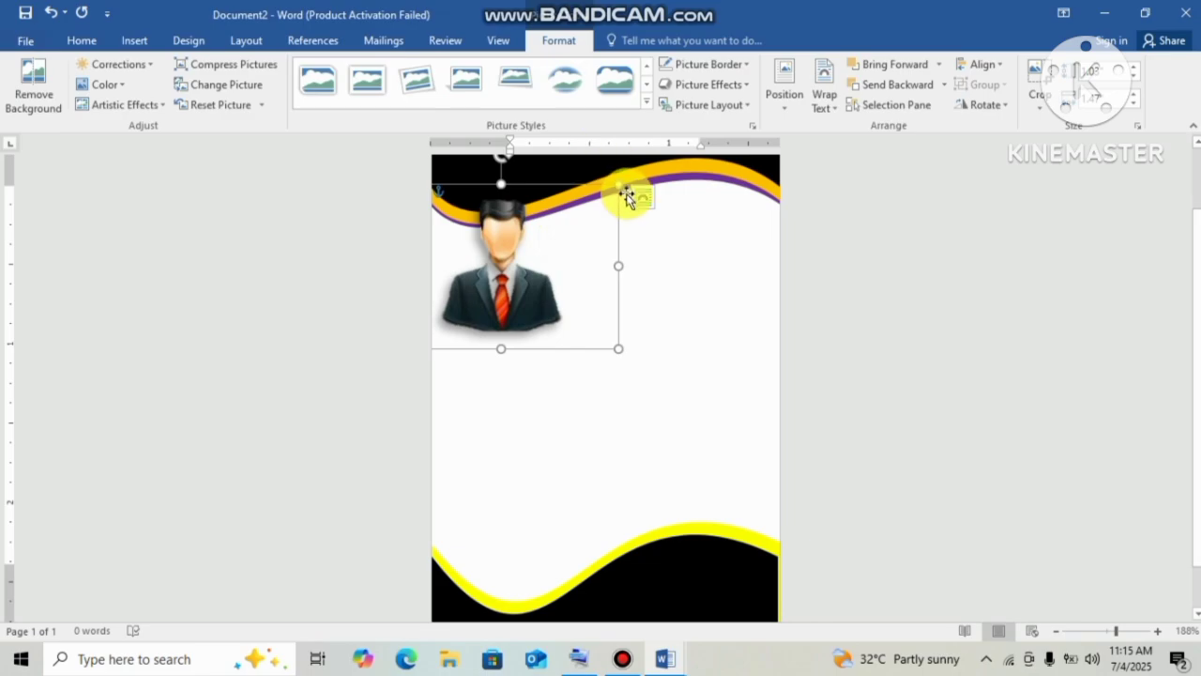
drag(623, 195, 648, 165)
drag(525, 244, 542, 260)
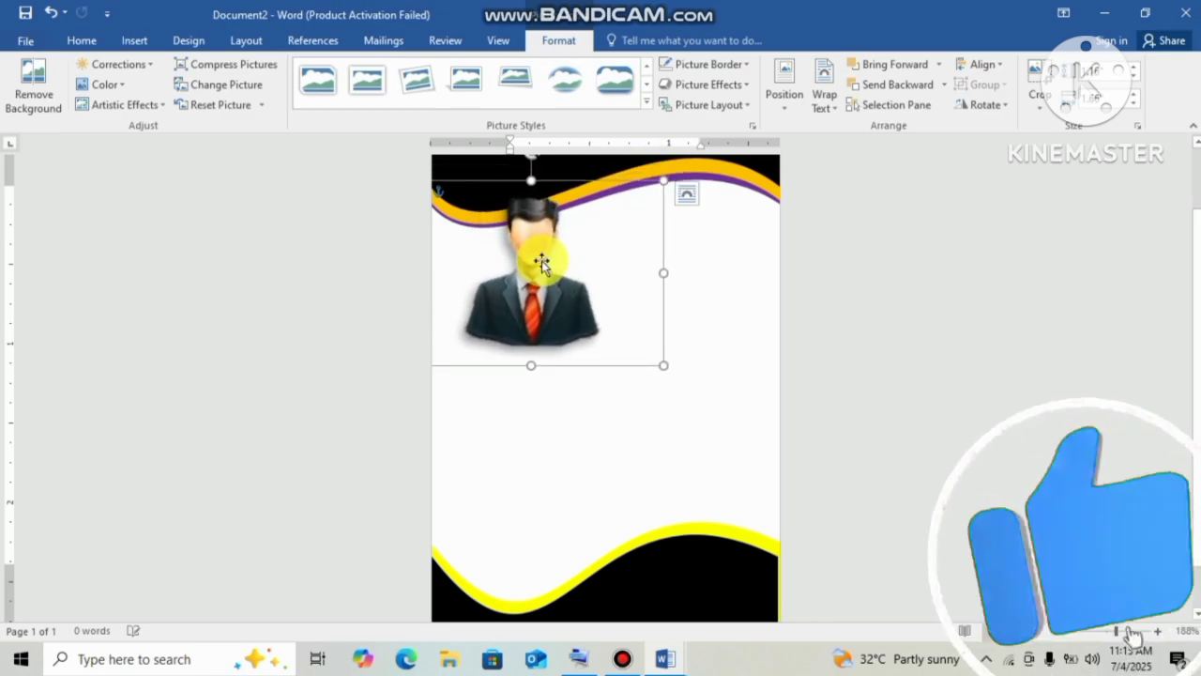
click(956, 322)
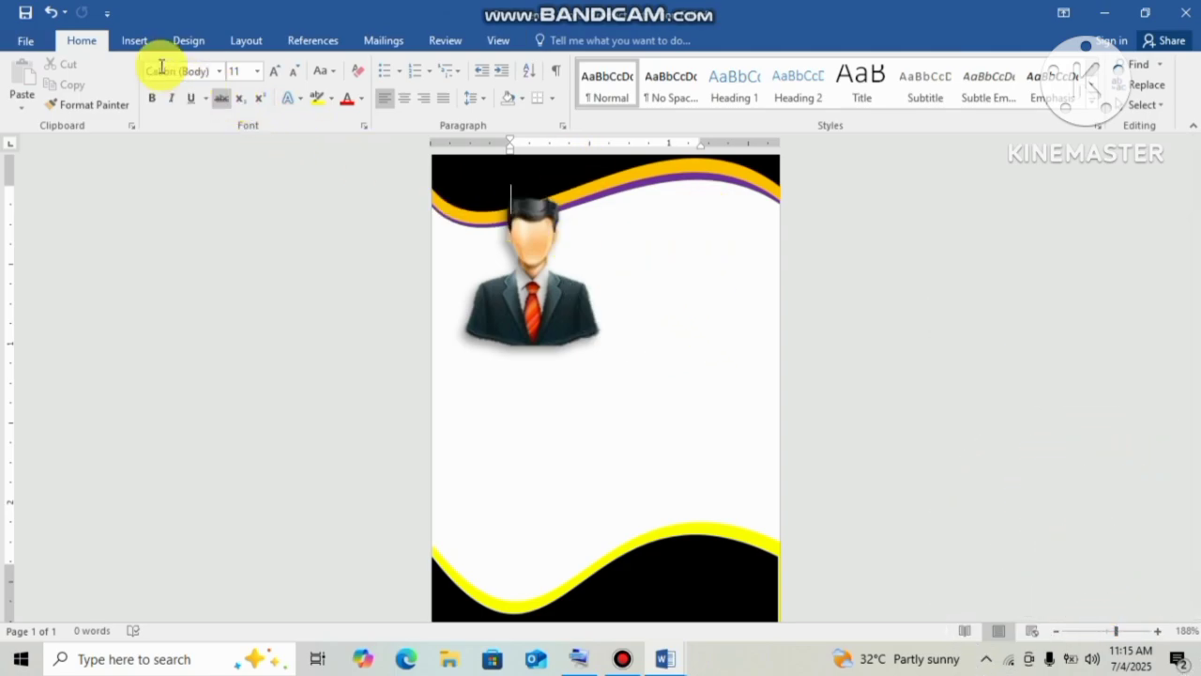
Insert WordArt, widen its box, replace the placeholder with 'TCF SCHOOL' and grow it to 18 pt.
click(129, 32)
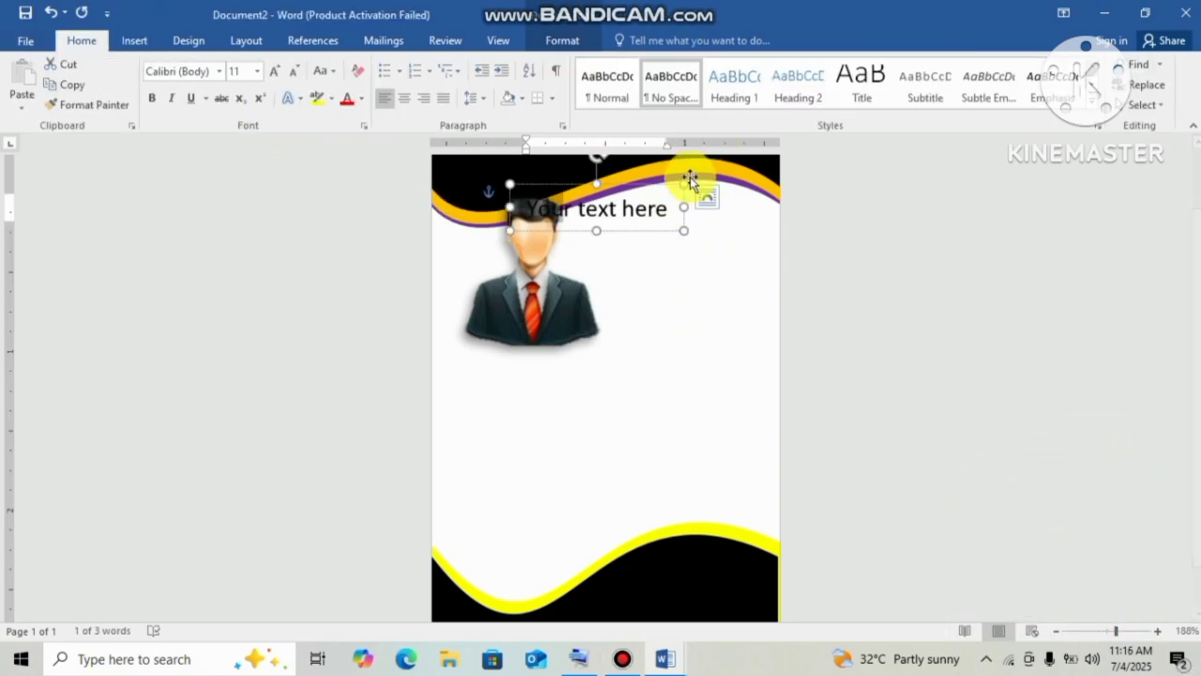
drag(694, 204, 524, 208)
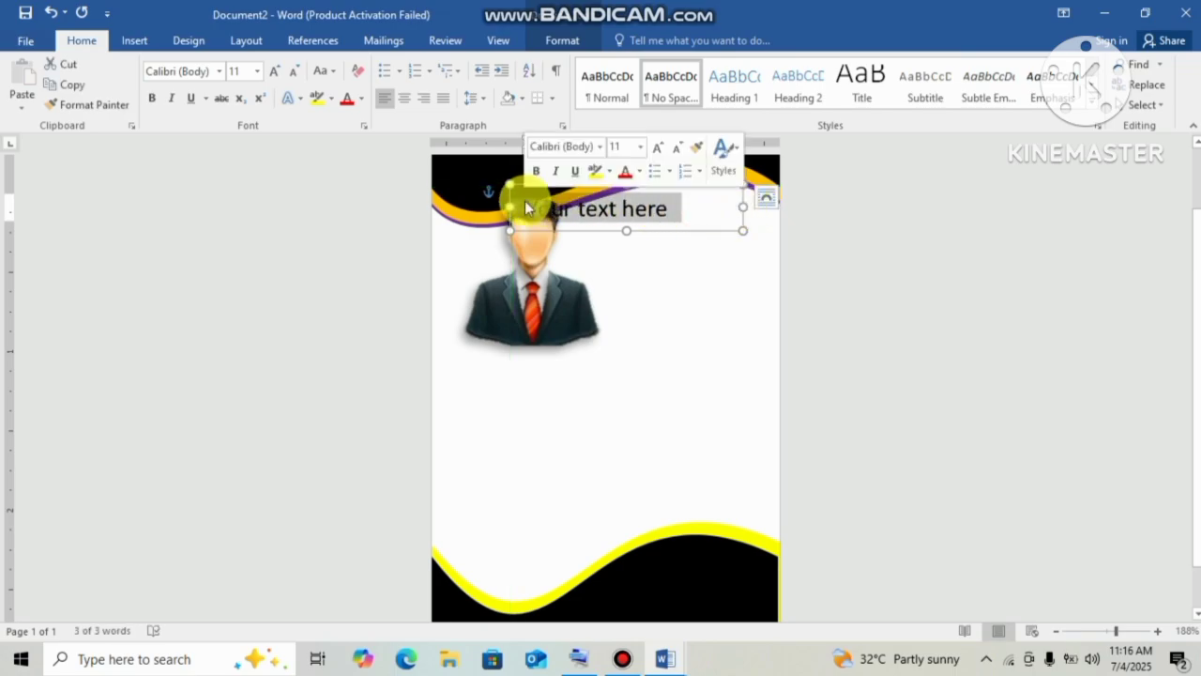
key(Delete)
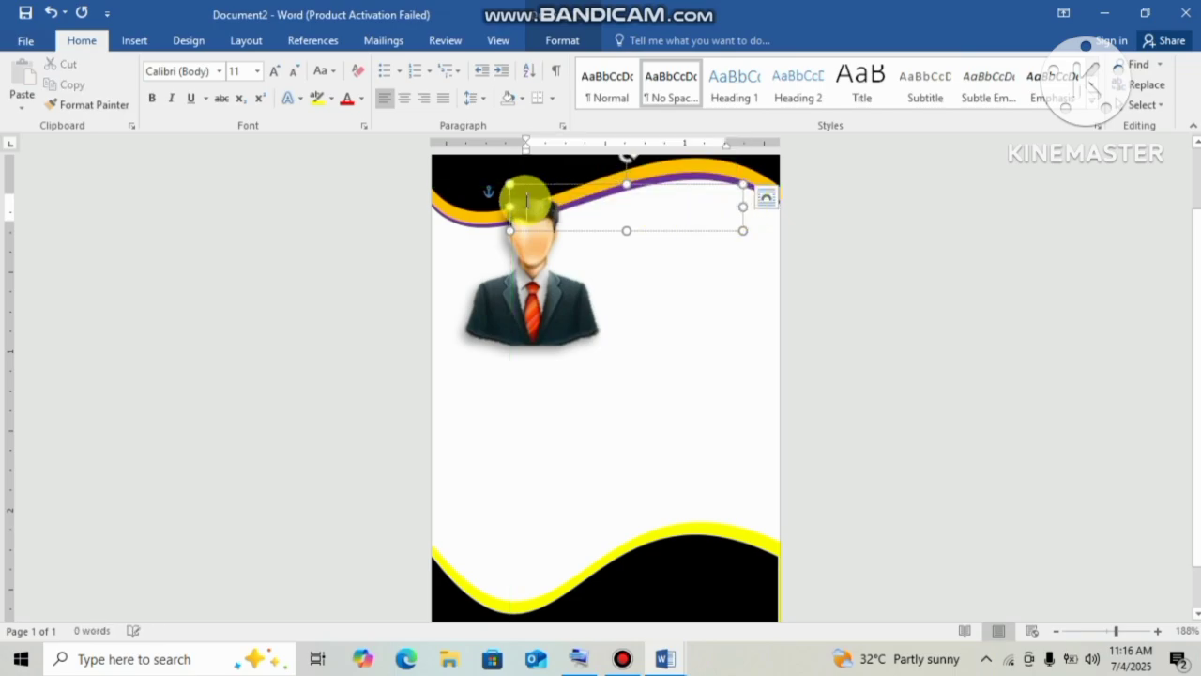
text(TCF SCHOOL)
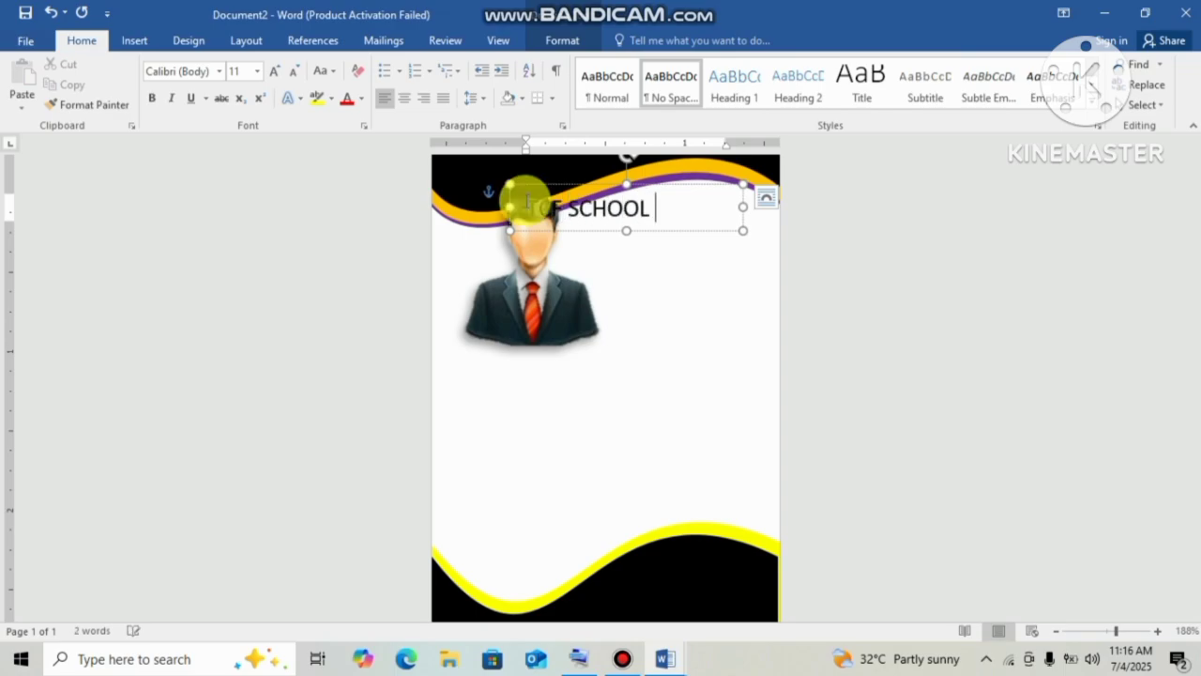
drag(668, 219, 529, 202)
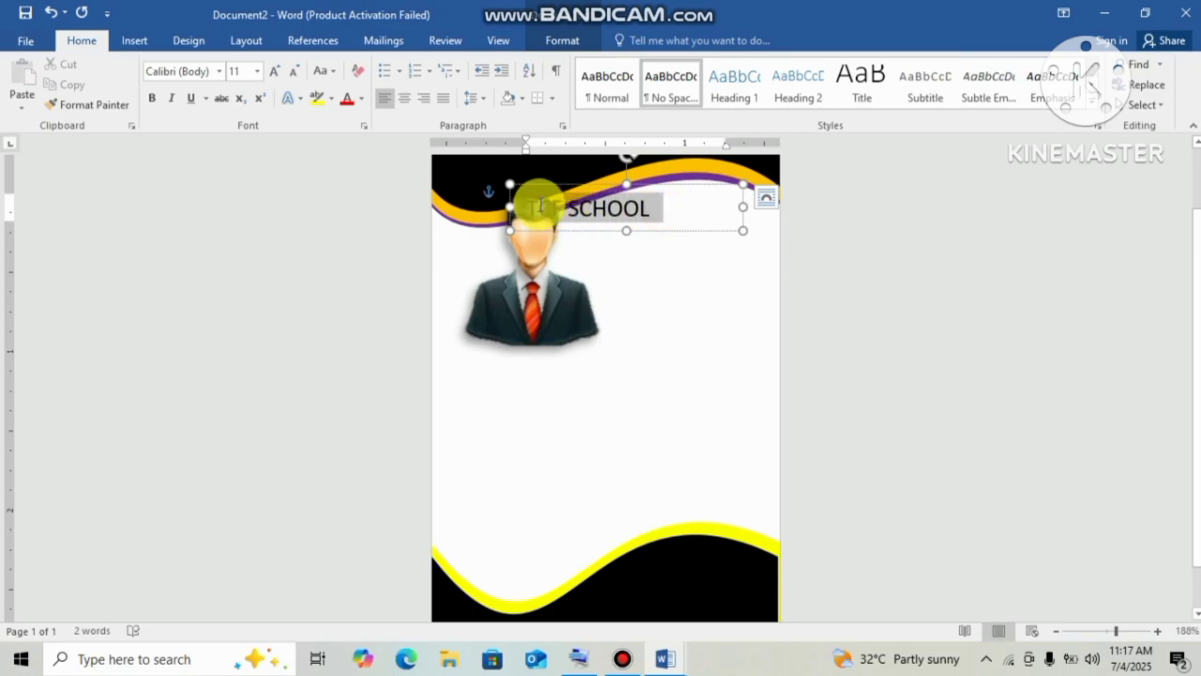
click(277, 73)
click(277, 72)
click(277, 72)
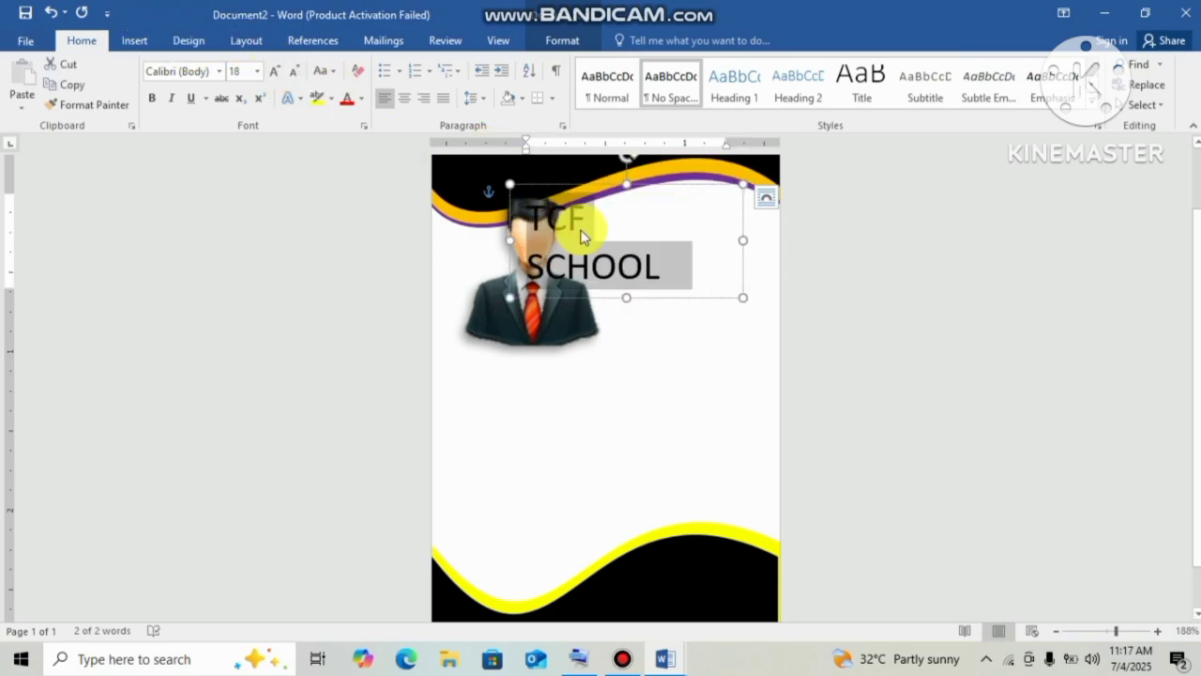
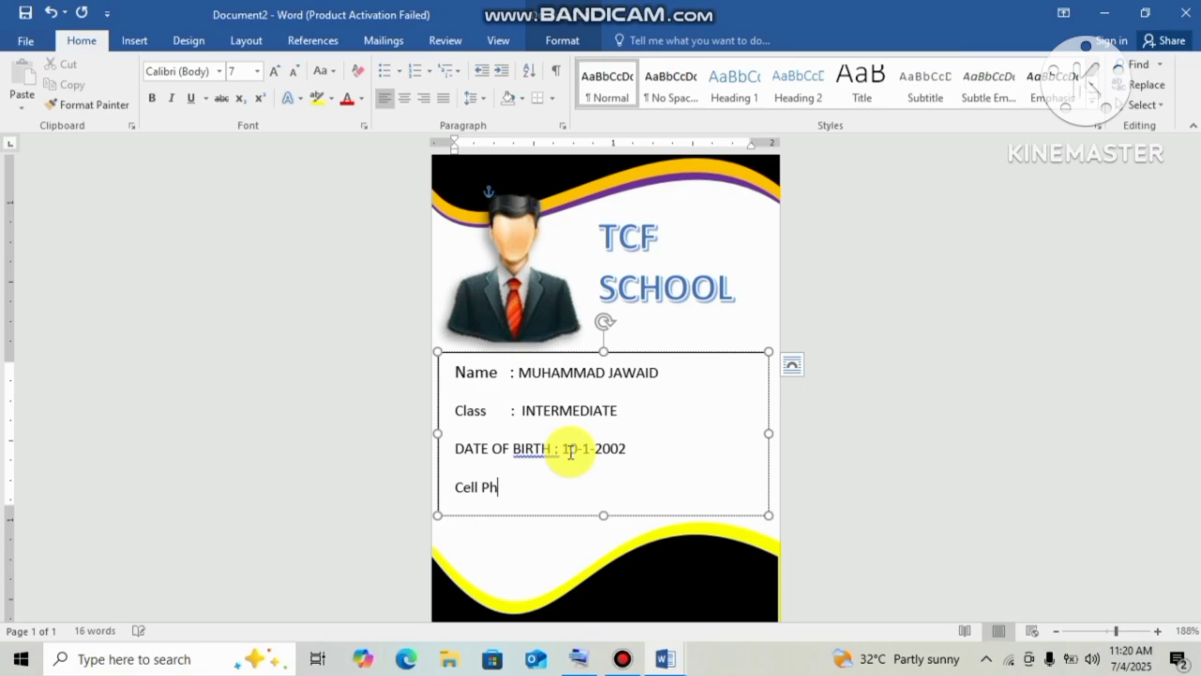
Type '# :' and the student's phone number after 'Cell Ph' in the details box.
text(# :)
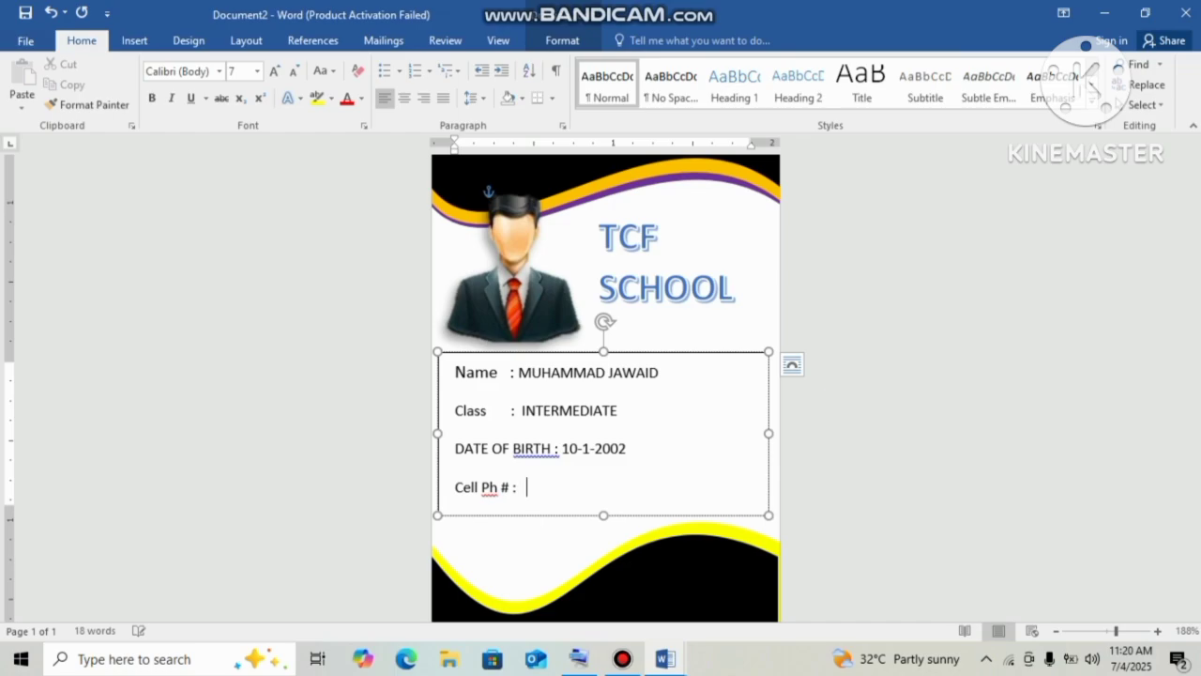
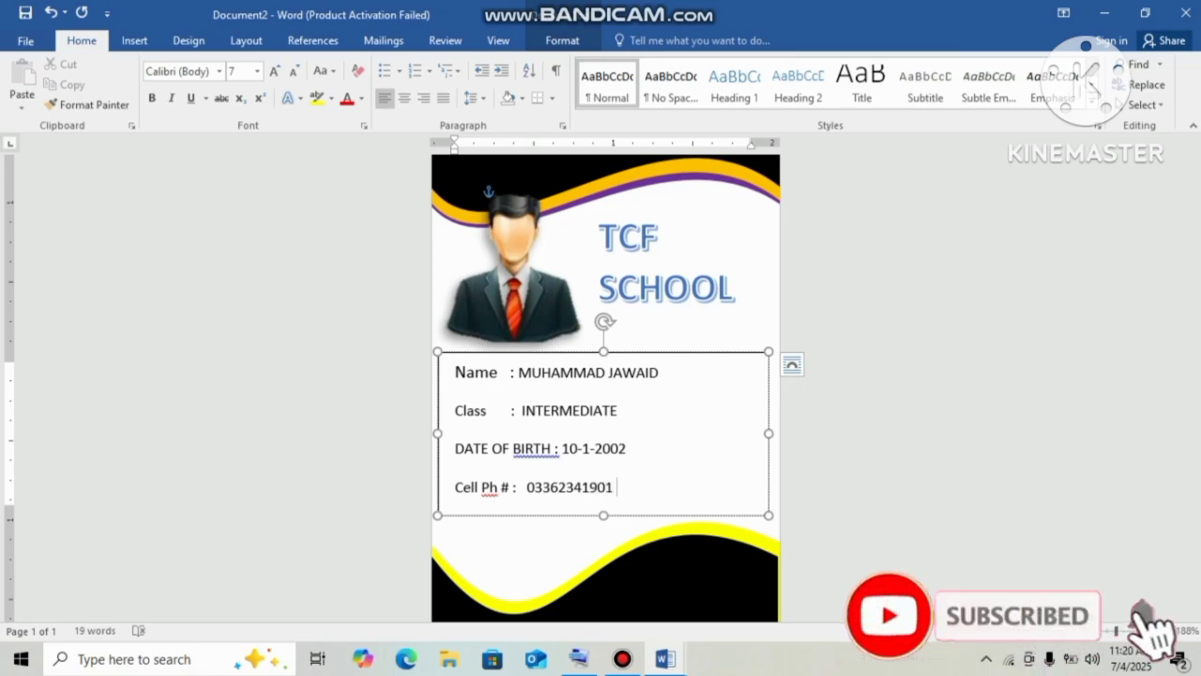
Ignore the spelling flag on 'Ph' and set the student details lines to 1.15 line spacing.
right_click(487, 489)
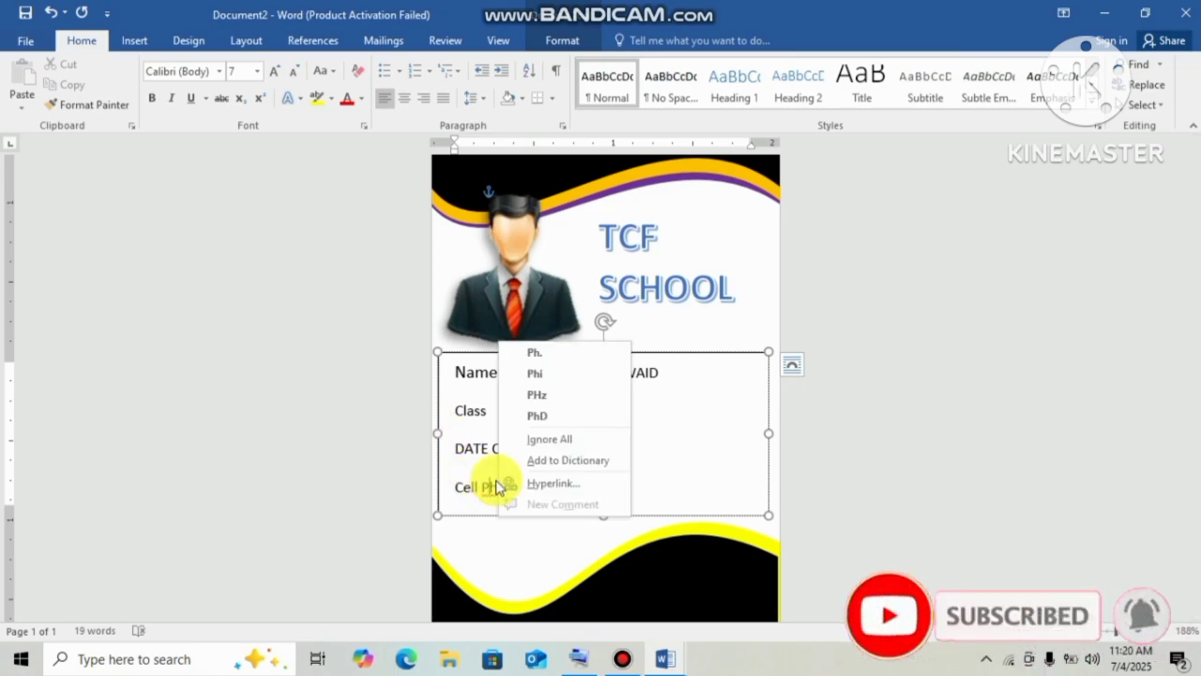
click(558, 443)
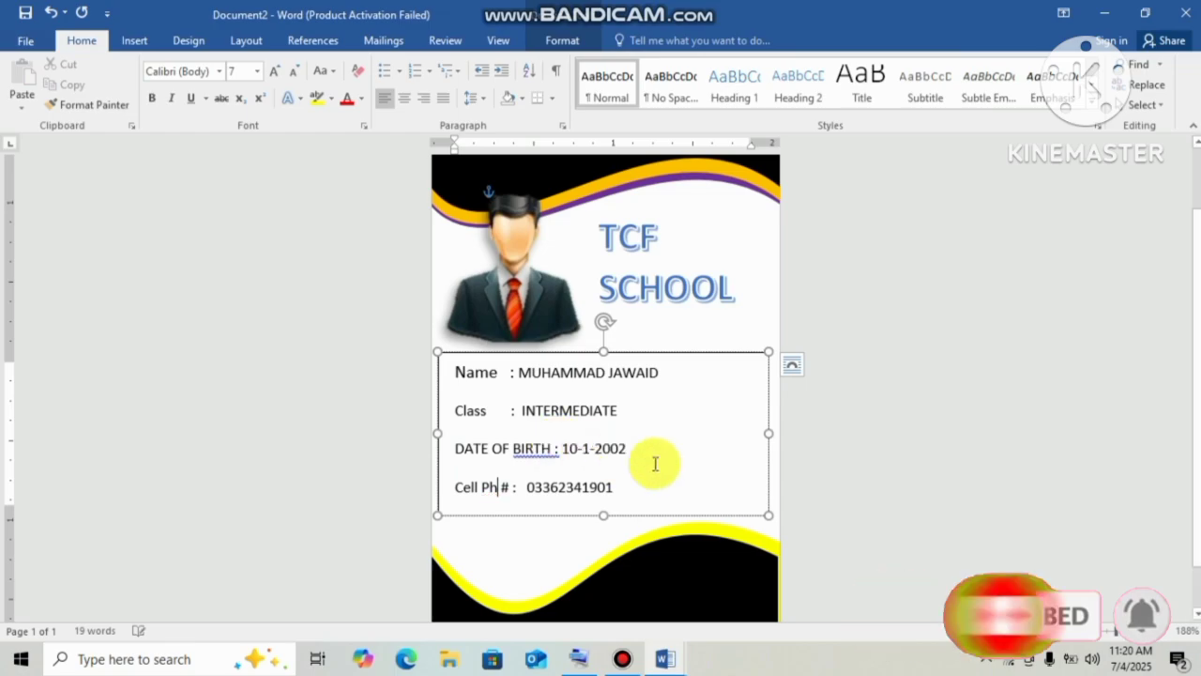
drag(630, 497, 432, 379)
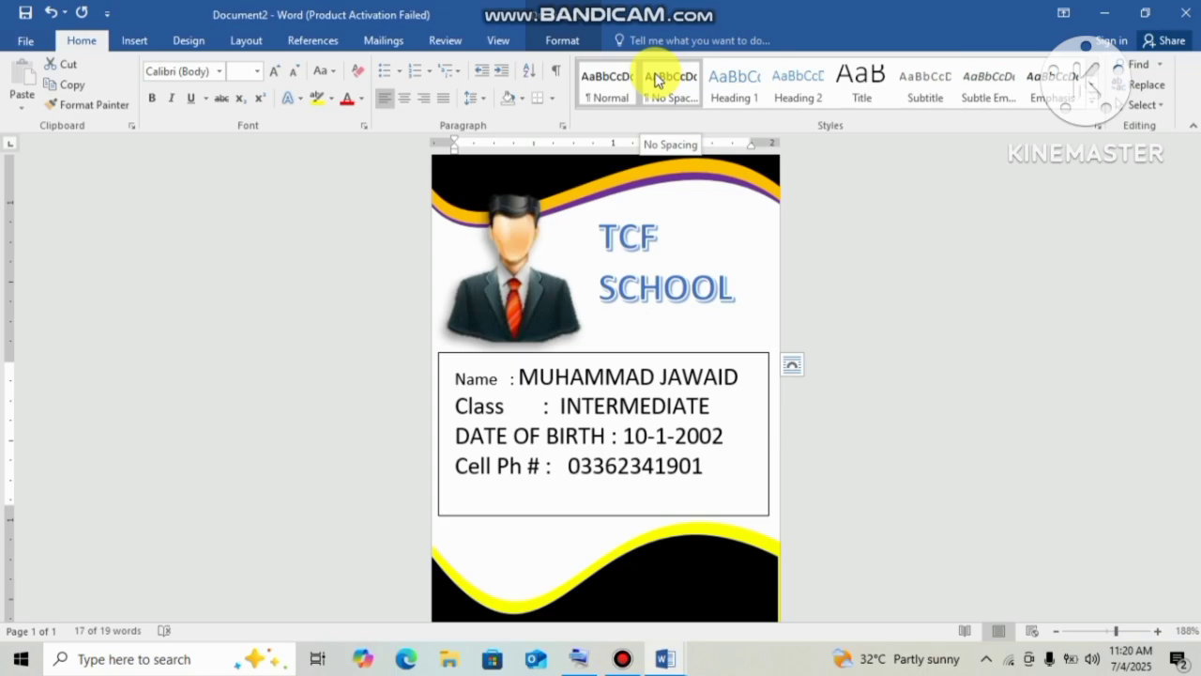
click(474, 99)
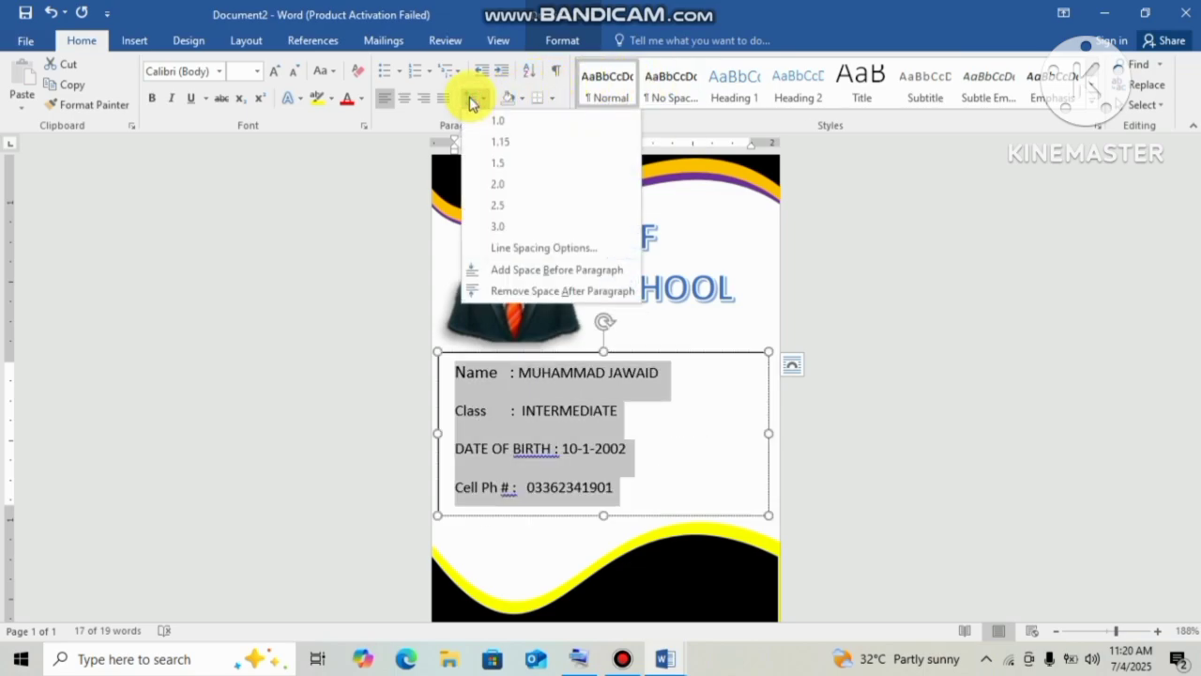
click(502, 142)
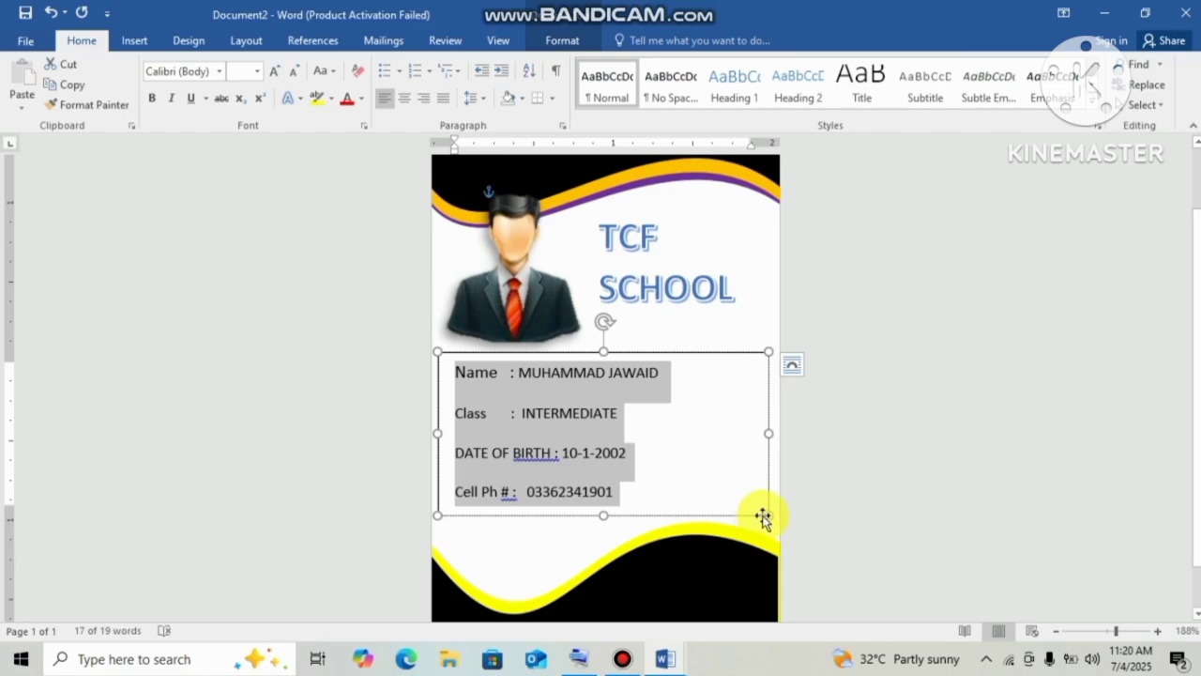
Make the details text box taller and widen it on both sides across the card.
drag(764, 514, 763, 534)
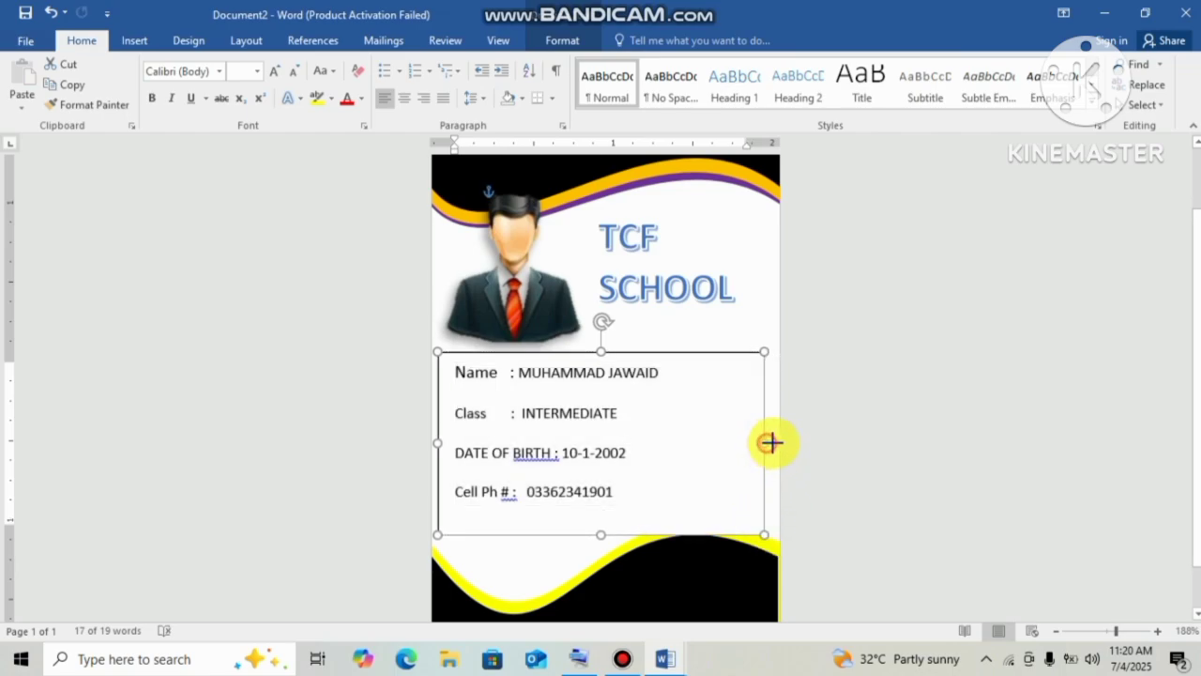
drag(769, 442, 787, 442)
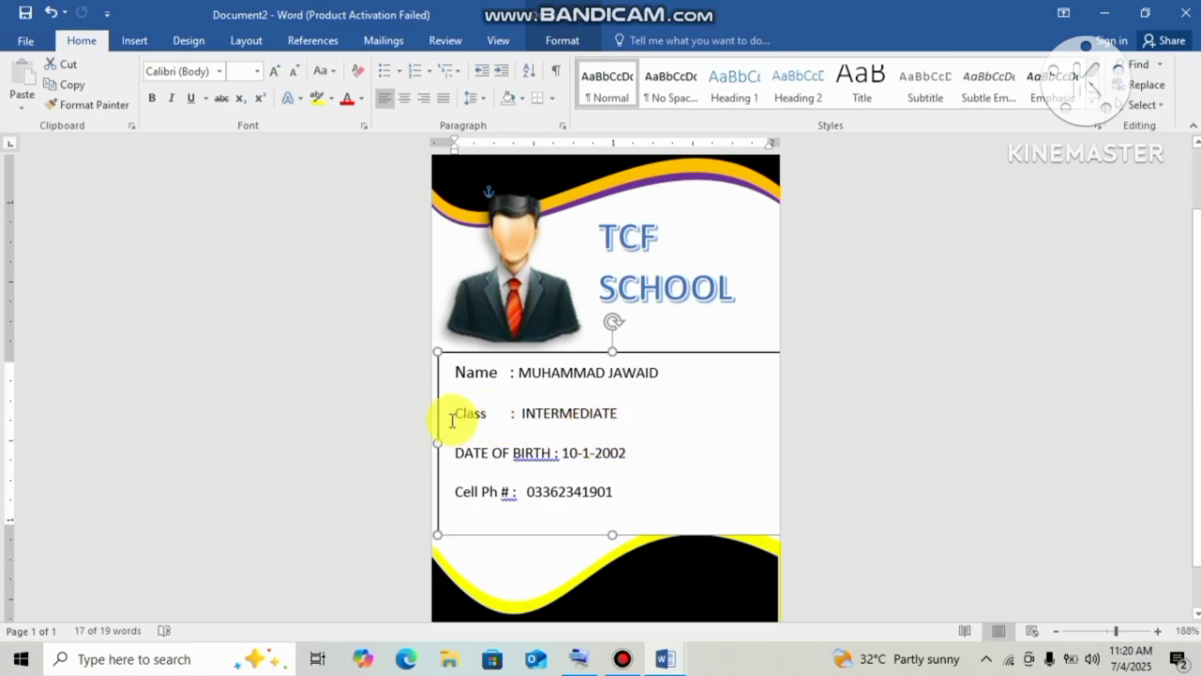
drag(439, 442, 431, 438)
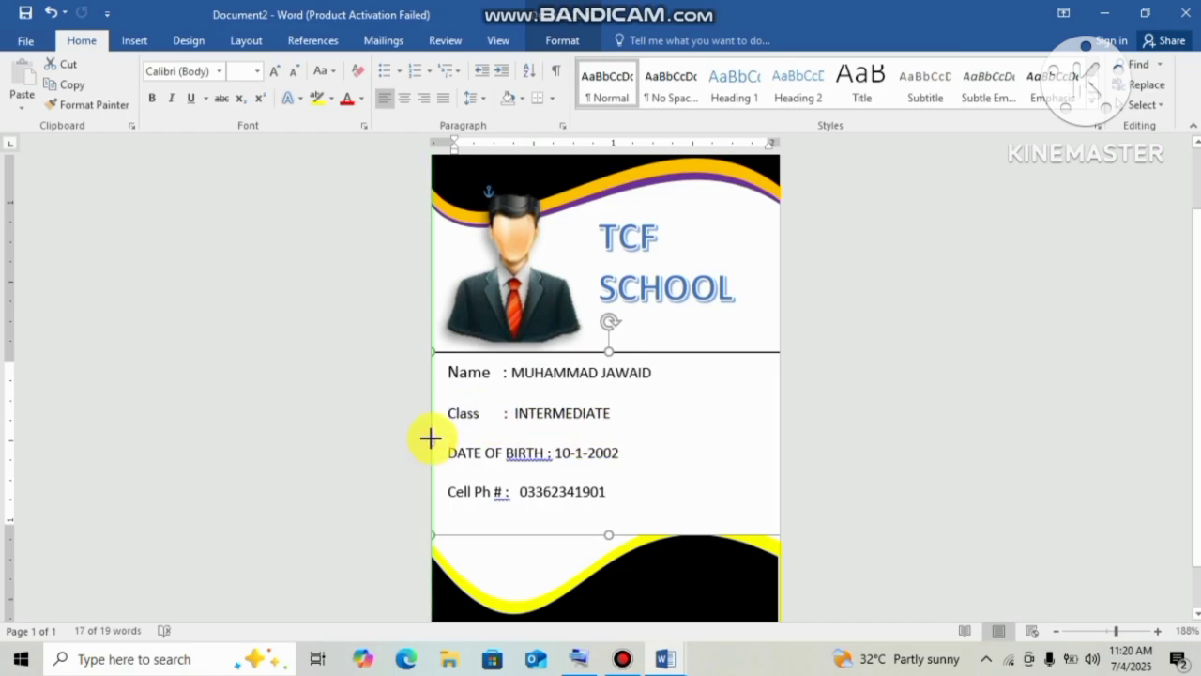
Set the details text box to no outline and no fill.
click(553, 40)
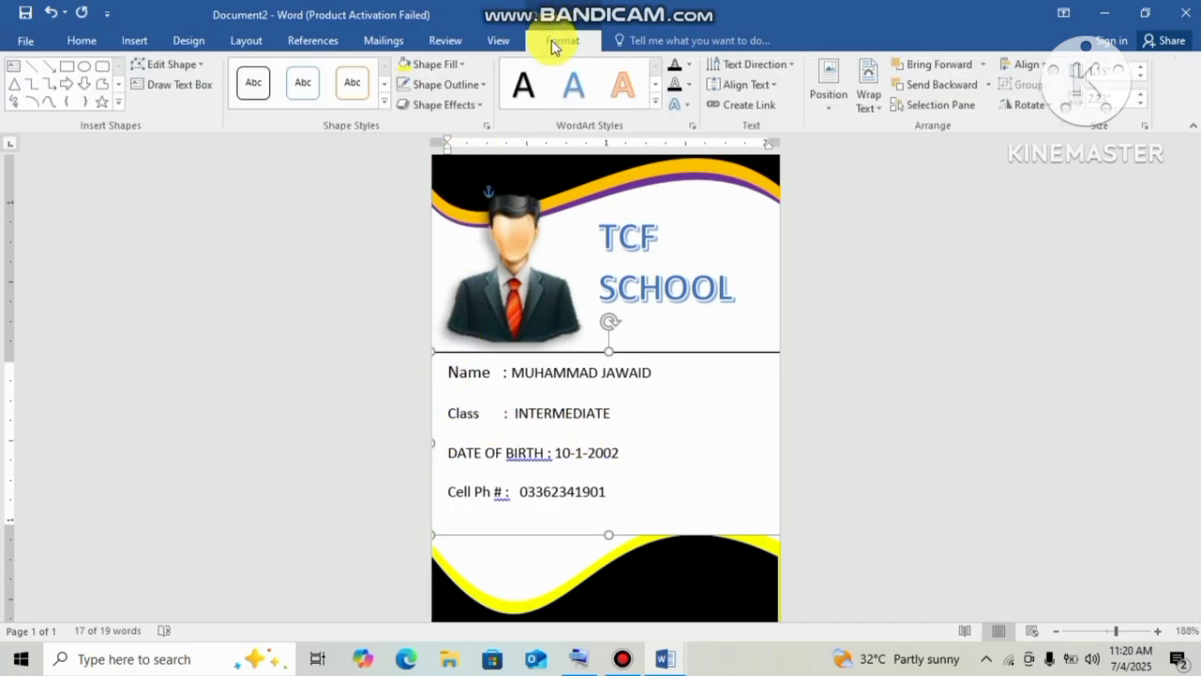
click(468, 85)
click(450, 240)
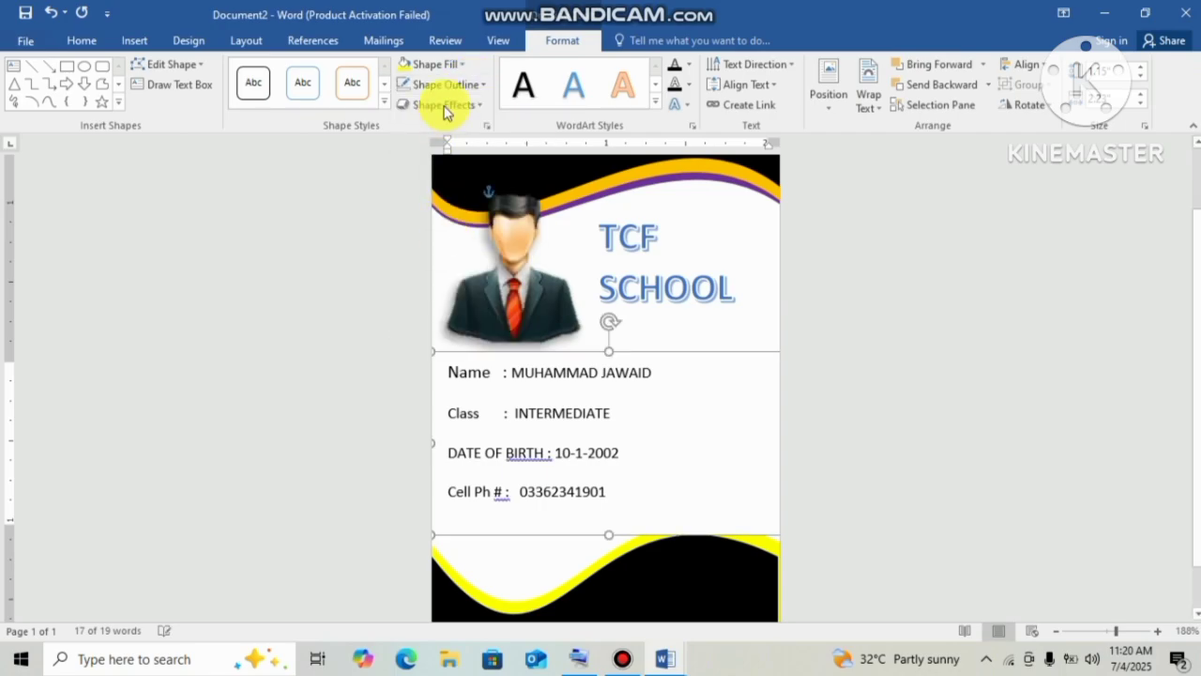
click(457, 62)
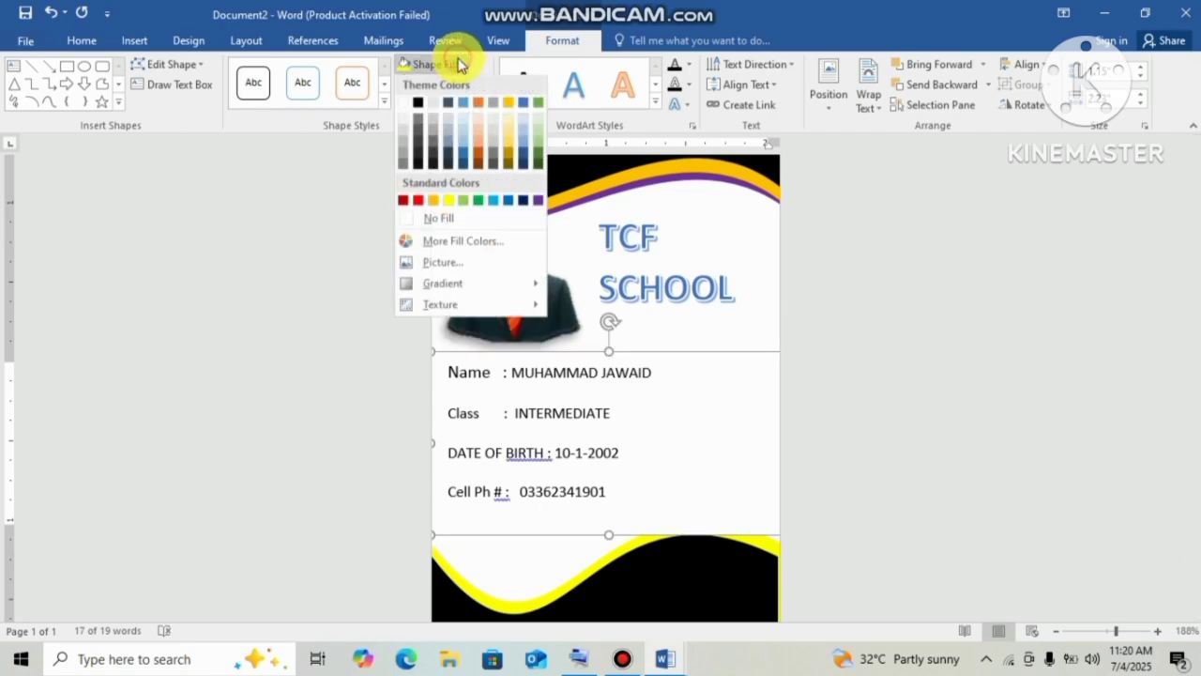
click(463, 218)
click(865, 460)
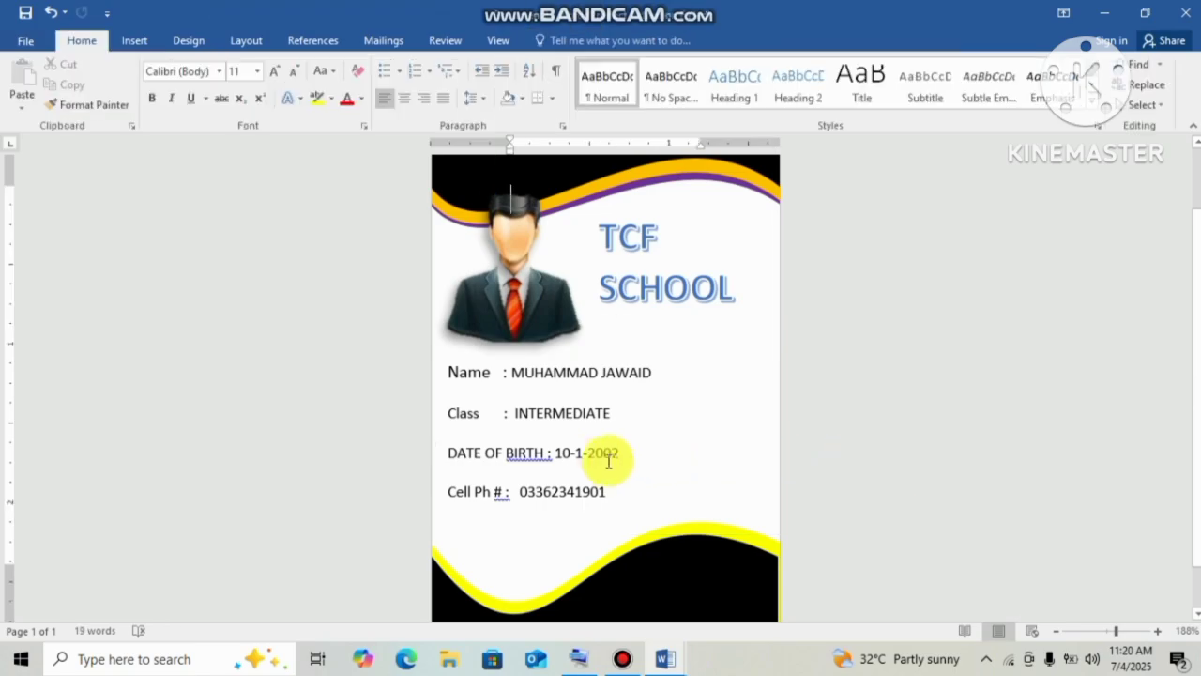
Accept the spelling fixes so the labels read 'DATE OF BIRTH:' and 'Cell Ph #:'.
right_click(528, 454)
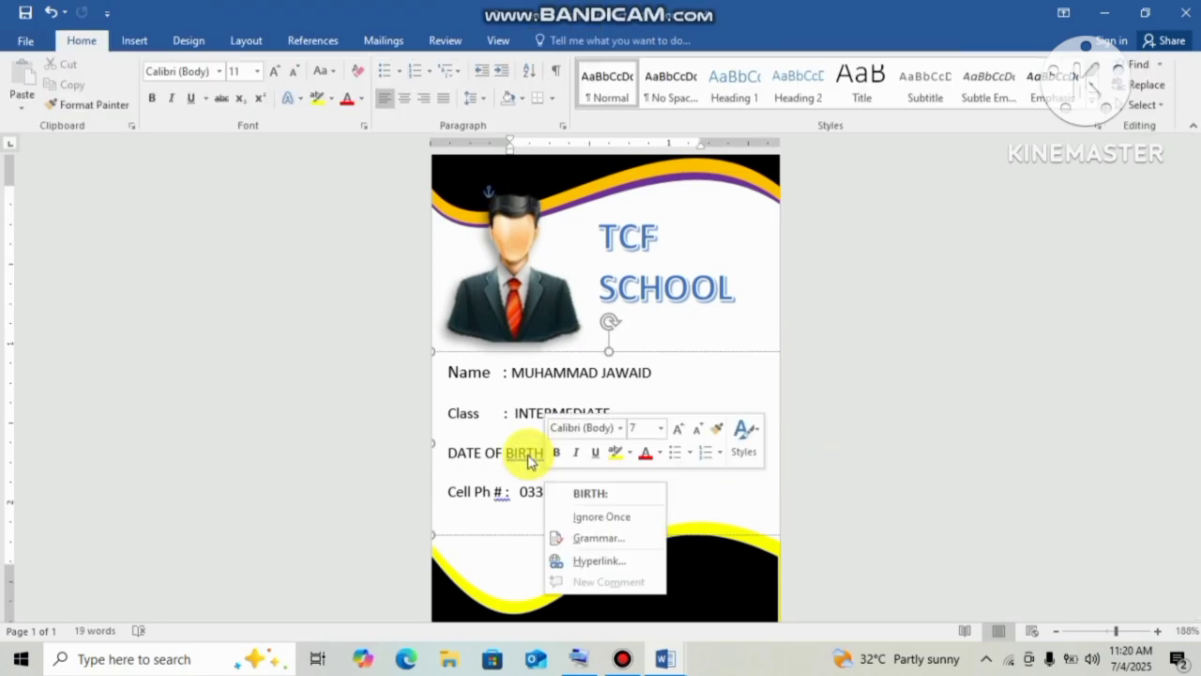
click(583, 490)
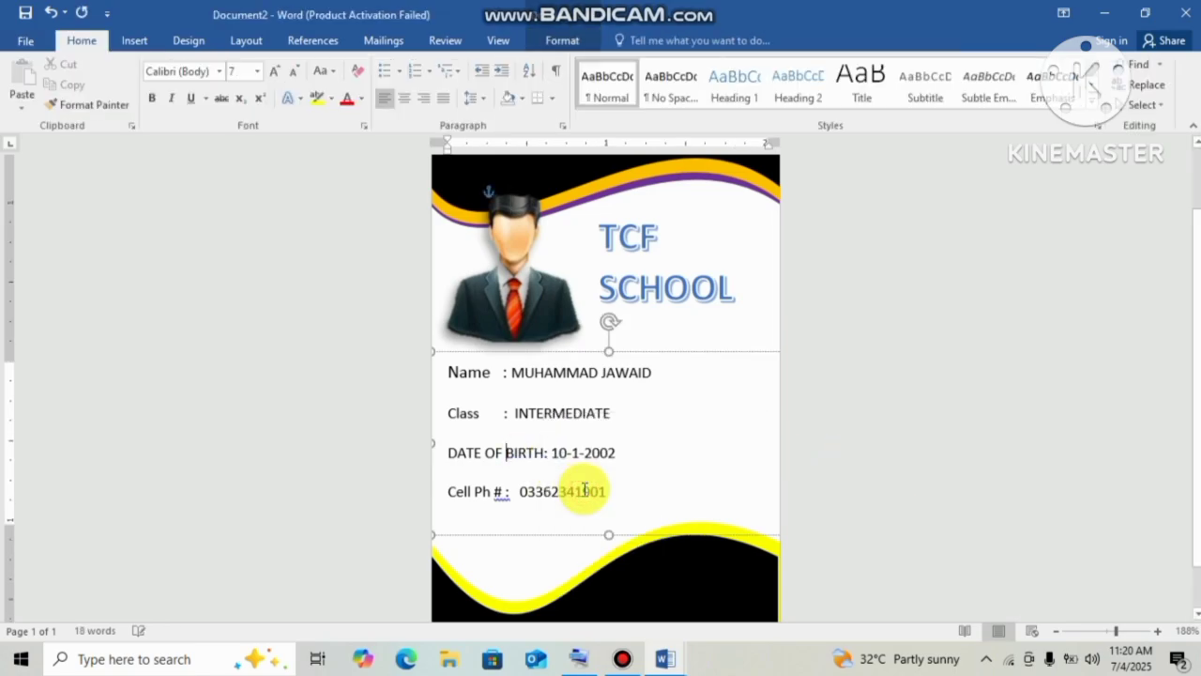
right_click(502, 492)
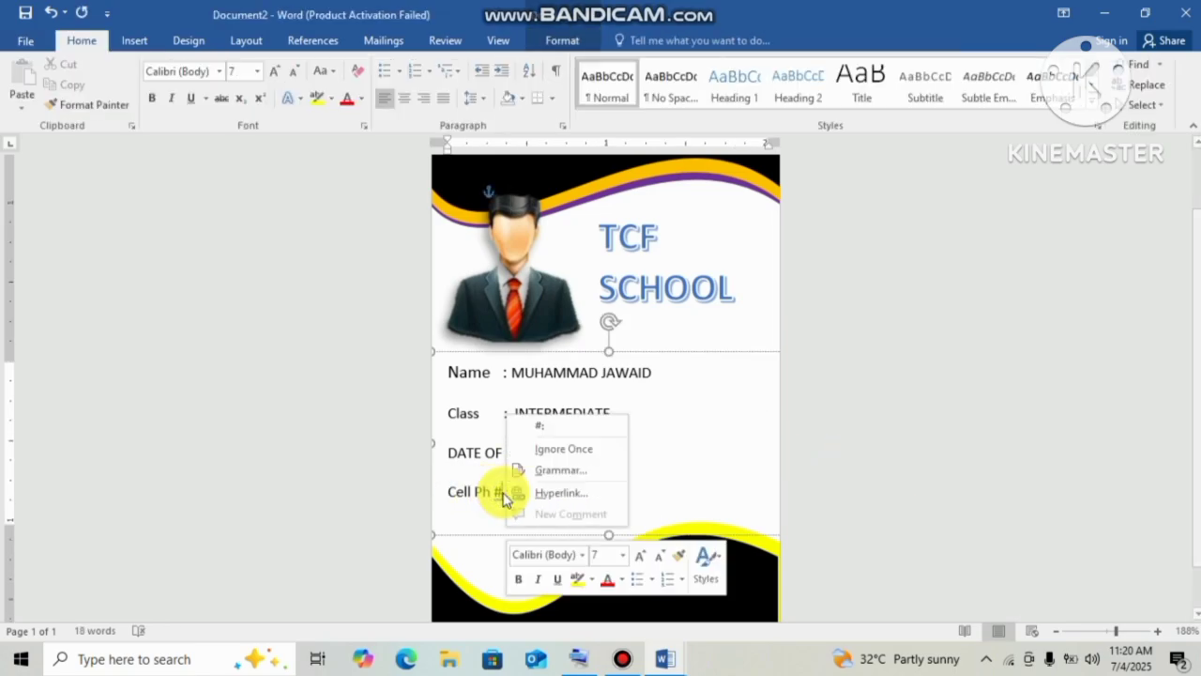
click(538, 425)
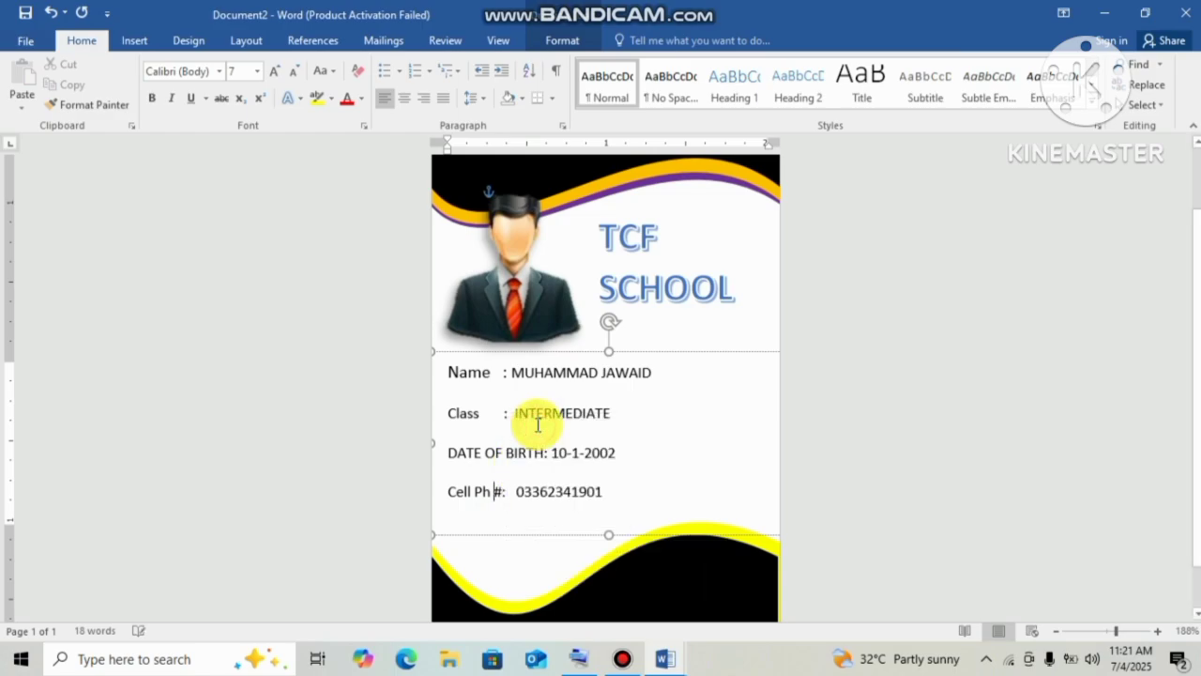
click(663, 468)
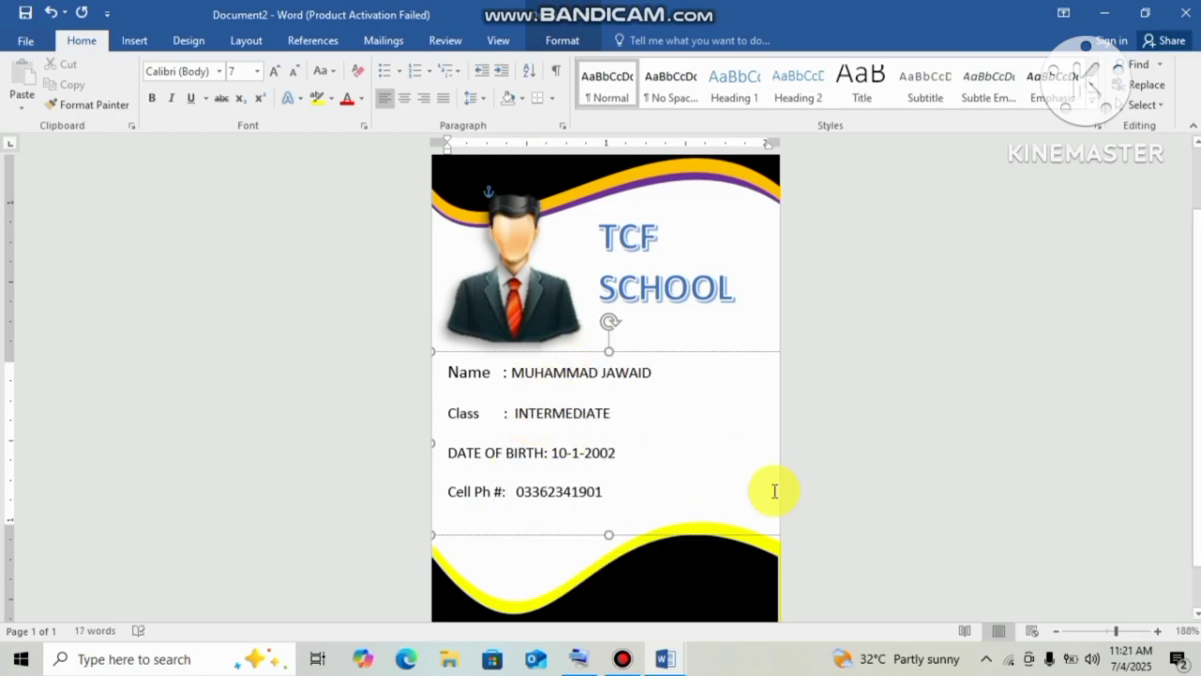
scroll(817, 522, down, 1)
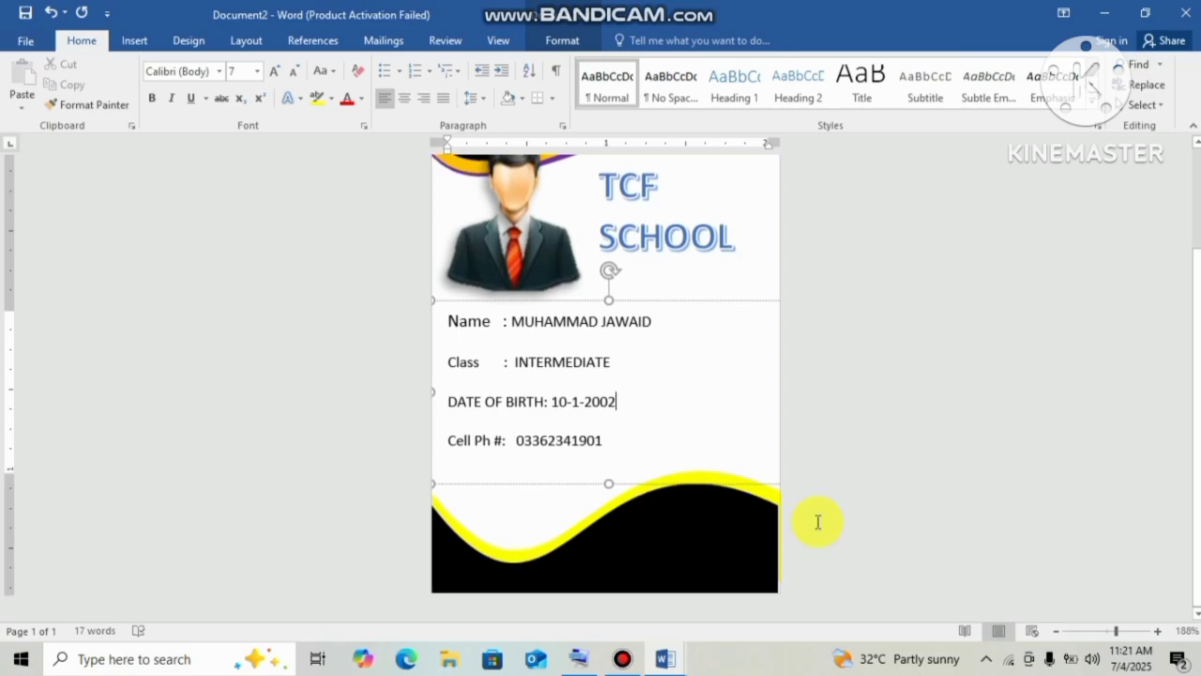
Draw a new text box, shrink it to a thin strip, and place it on the black footer wave.
click(134, 41)
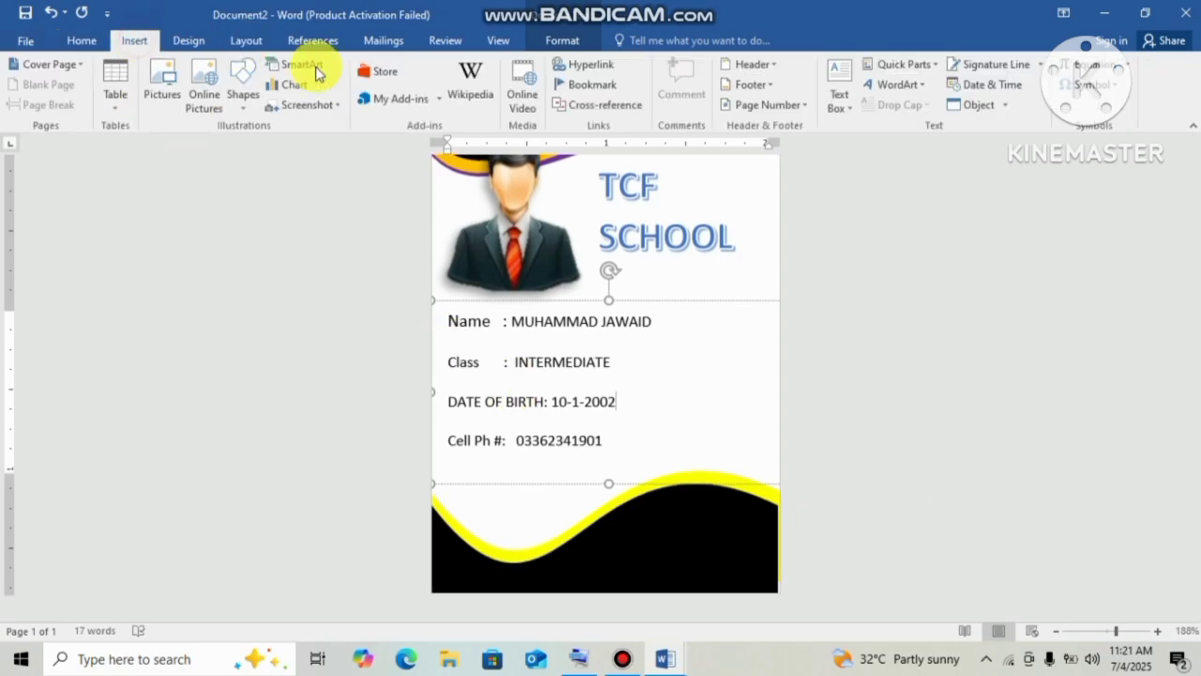
click(243, 103)
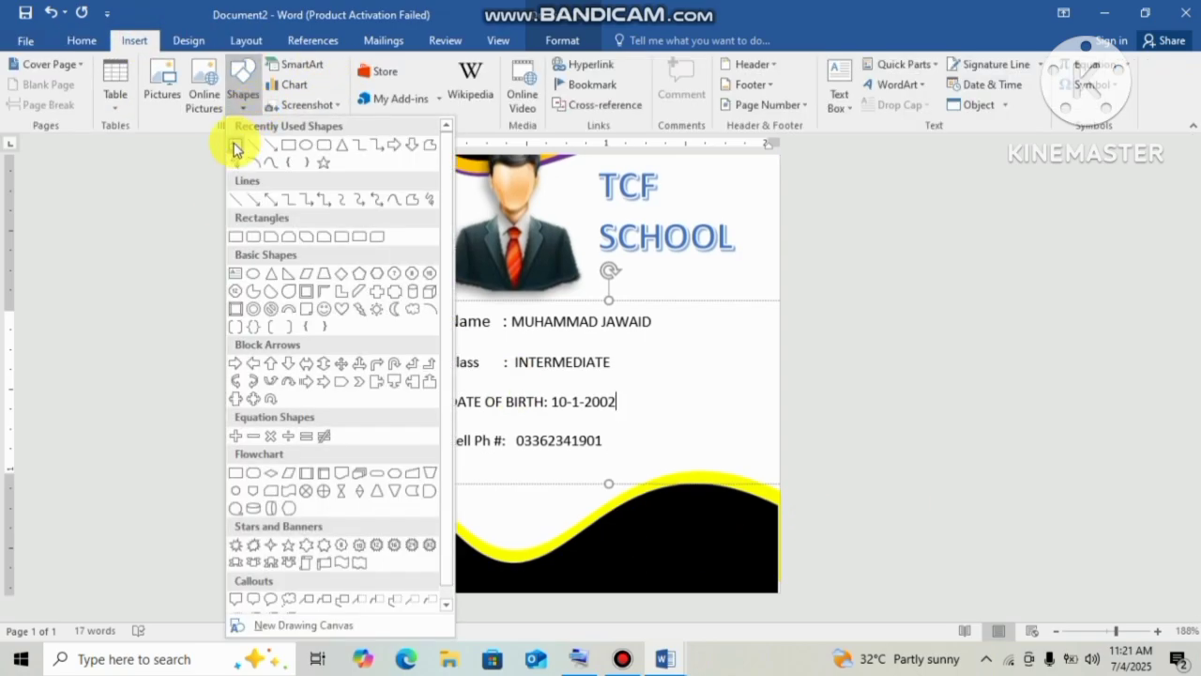
click(234, 148)
mouse_move(457, 553)
mouse_down()
mouse_move(619, 569)
mouse_move(736, 533)
mouse_move(662, 517)
mouse_move(622, 453)
mouse_move(665, 334)
mouse_up()
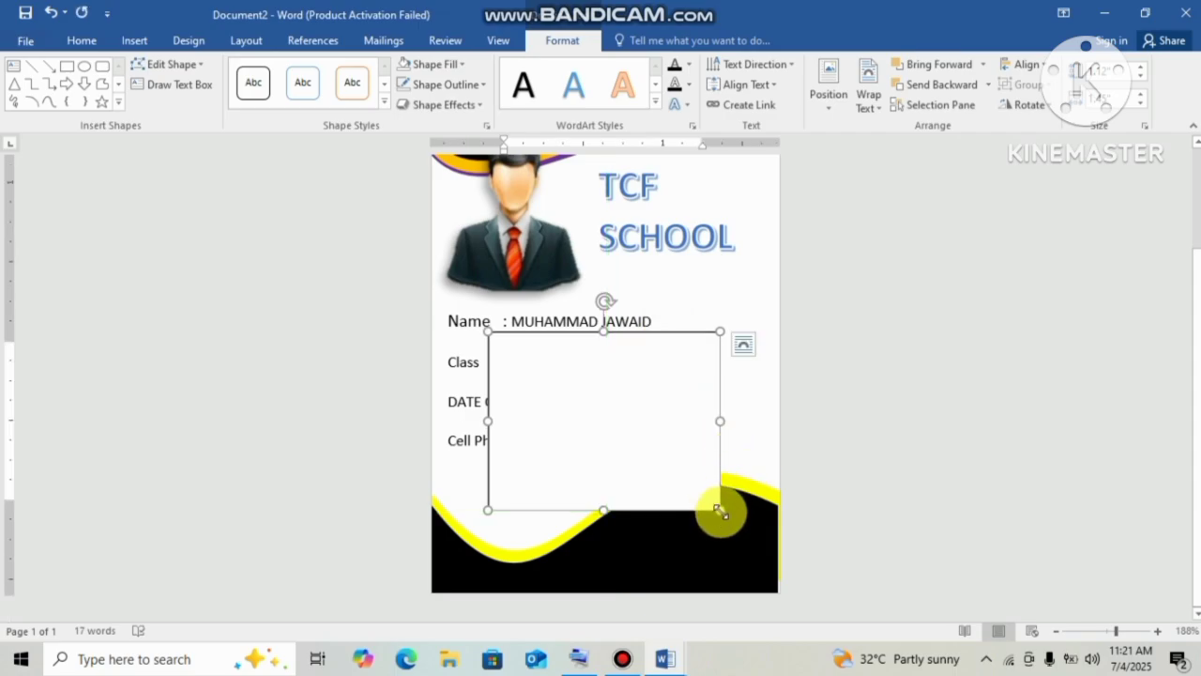
drag(719, 510, 761, 392)
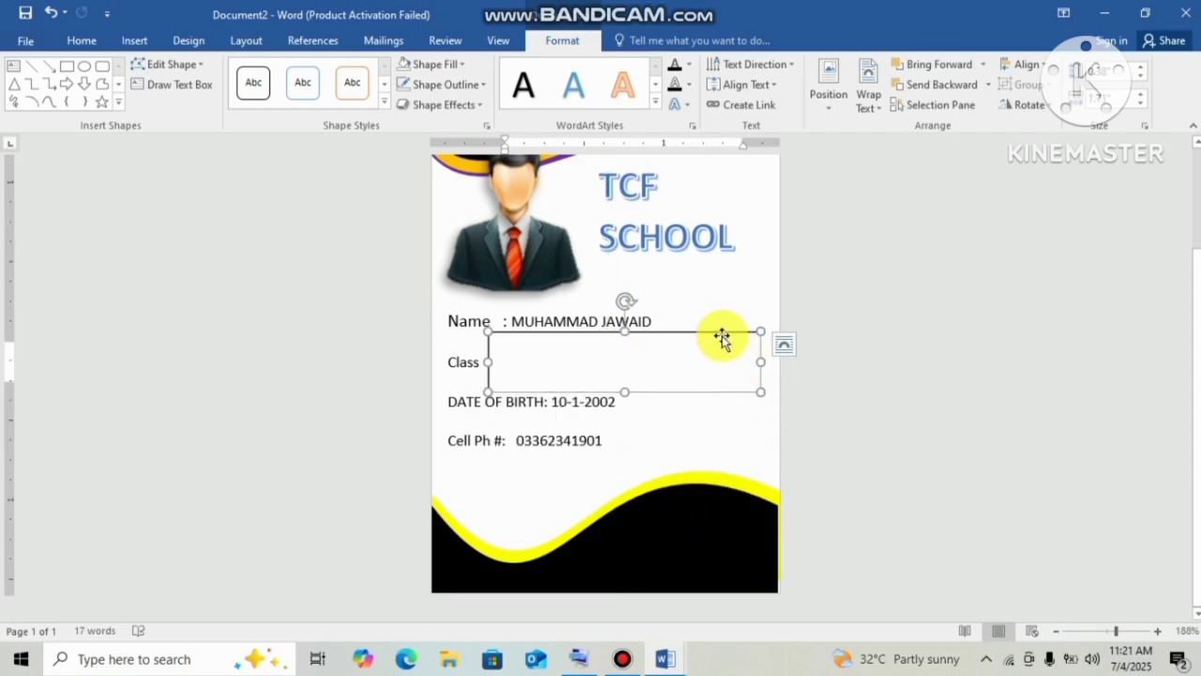
drag(717, 332, 679, 532)
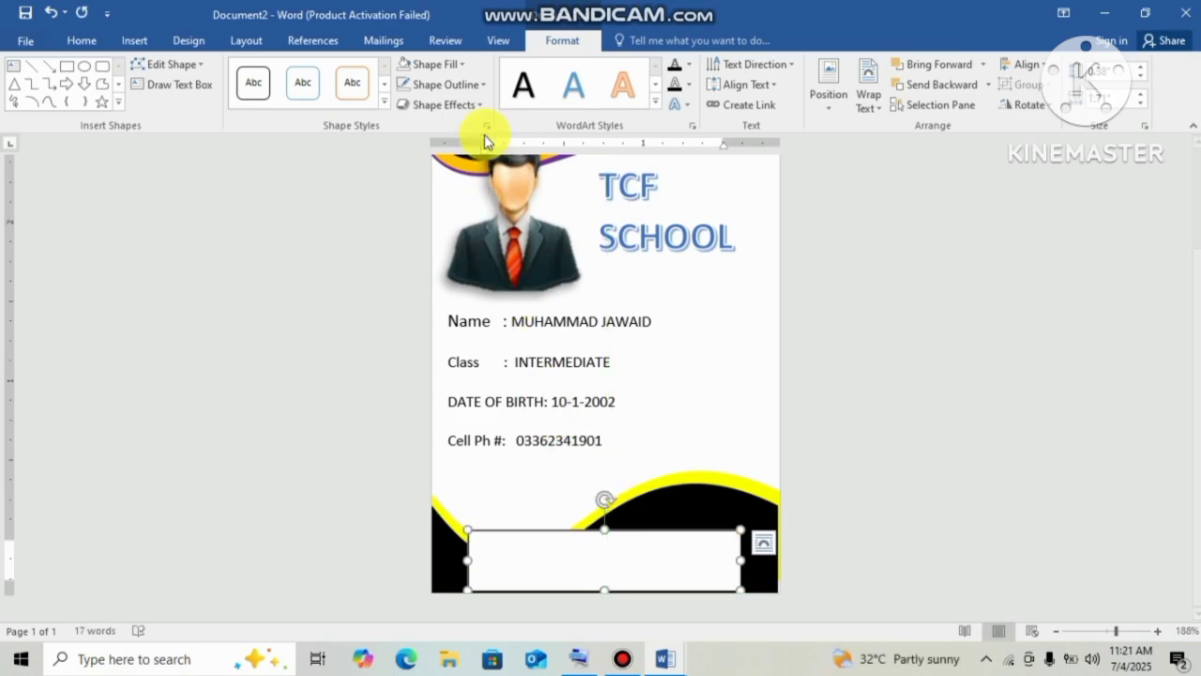
Give the footer text box no fill and no outline.
click(454, 64)
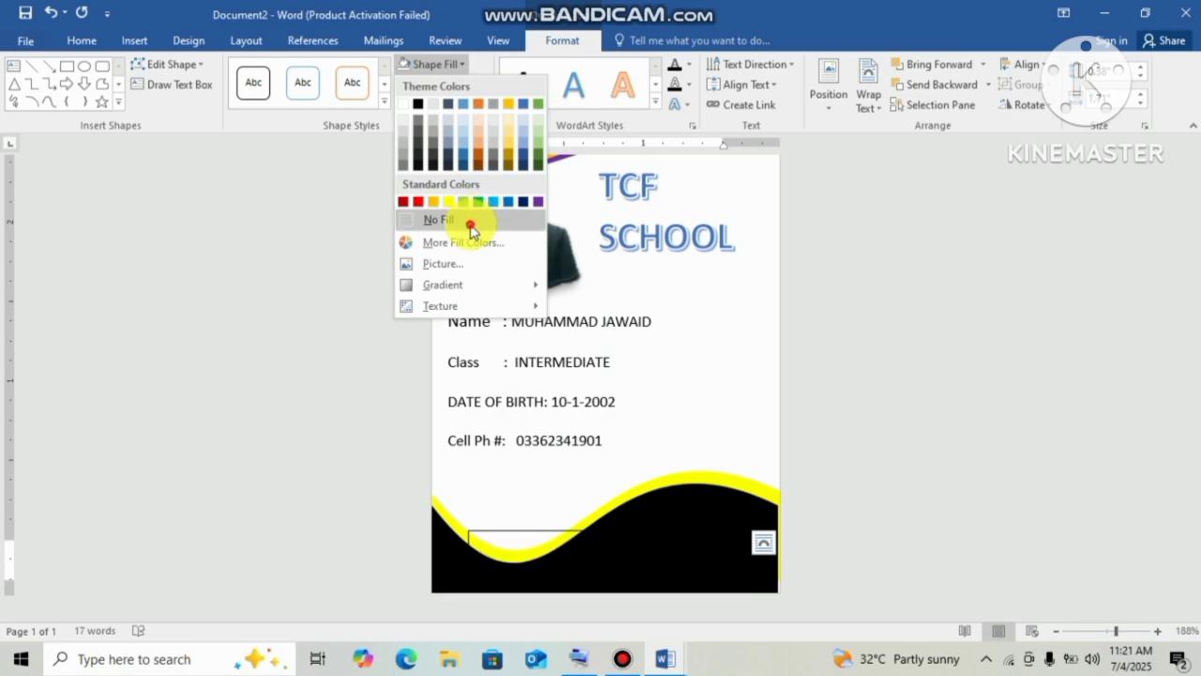
click(470, 225)
click(466, 94)
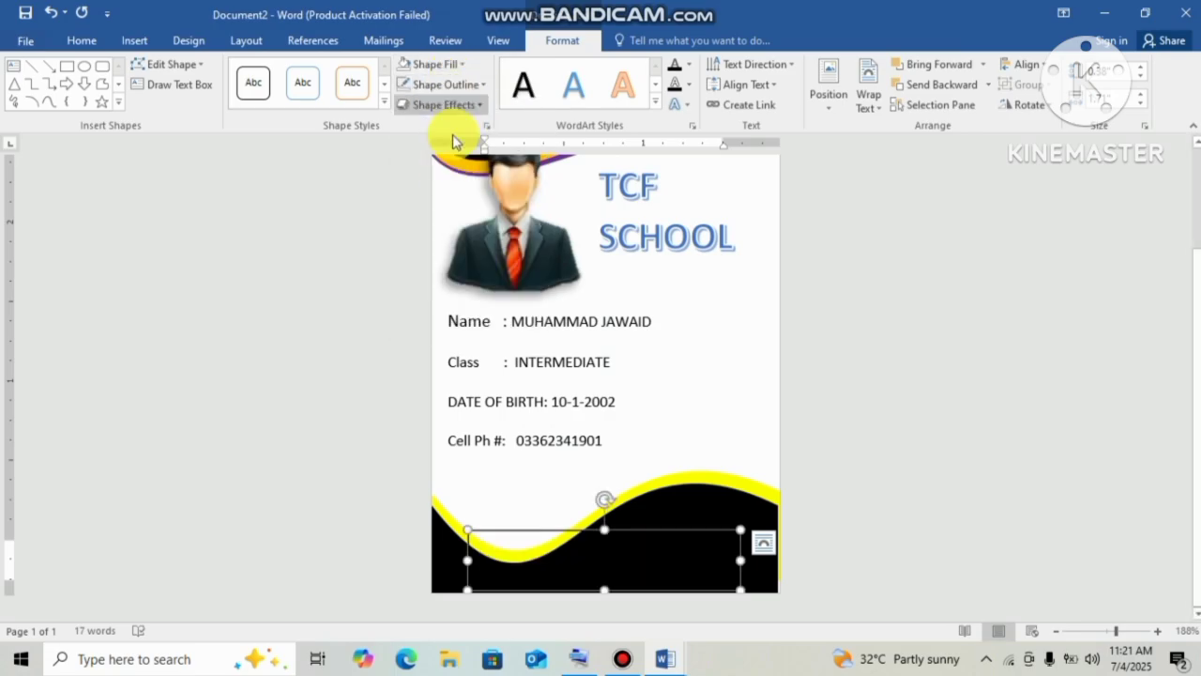
click(473, 85)
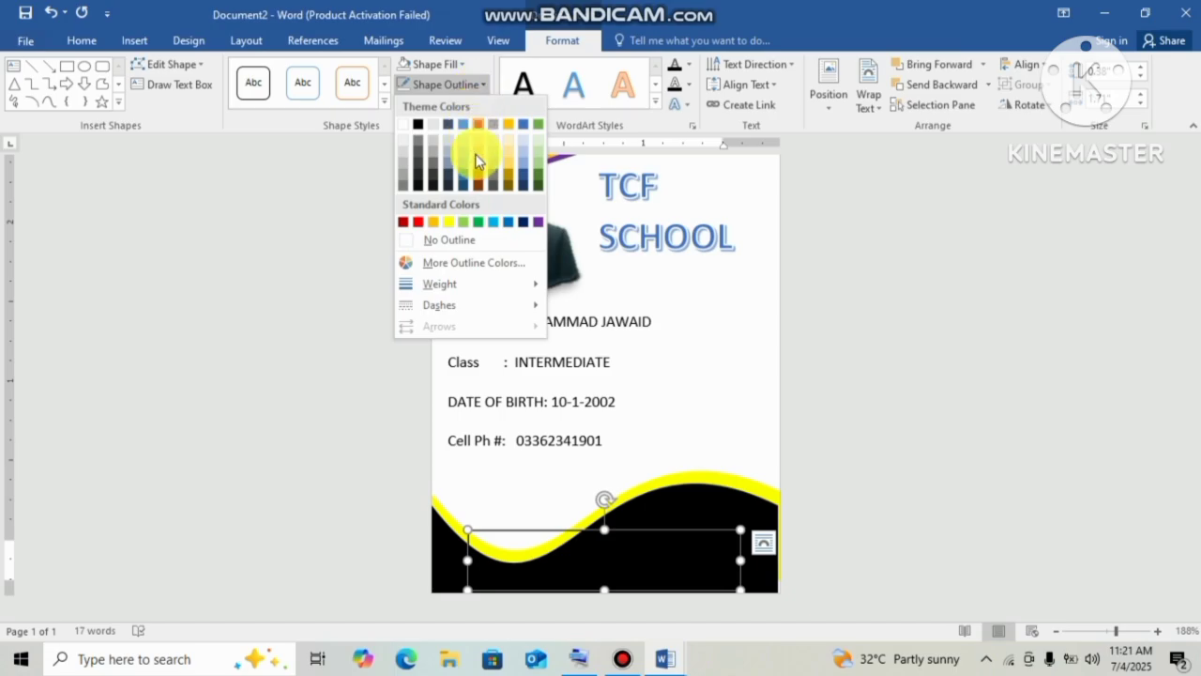
click(472, 241)
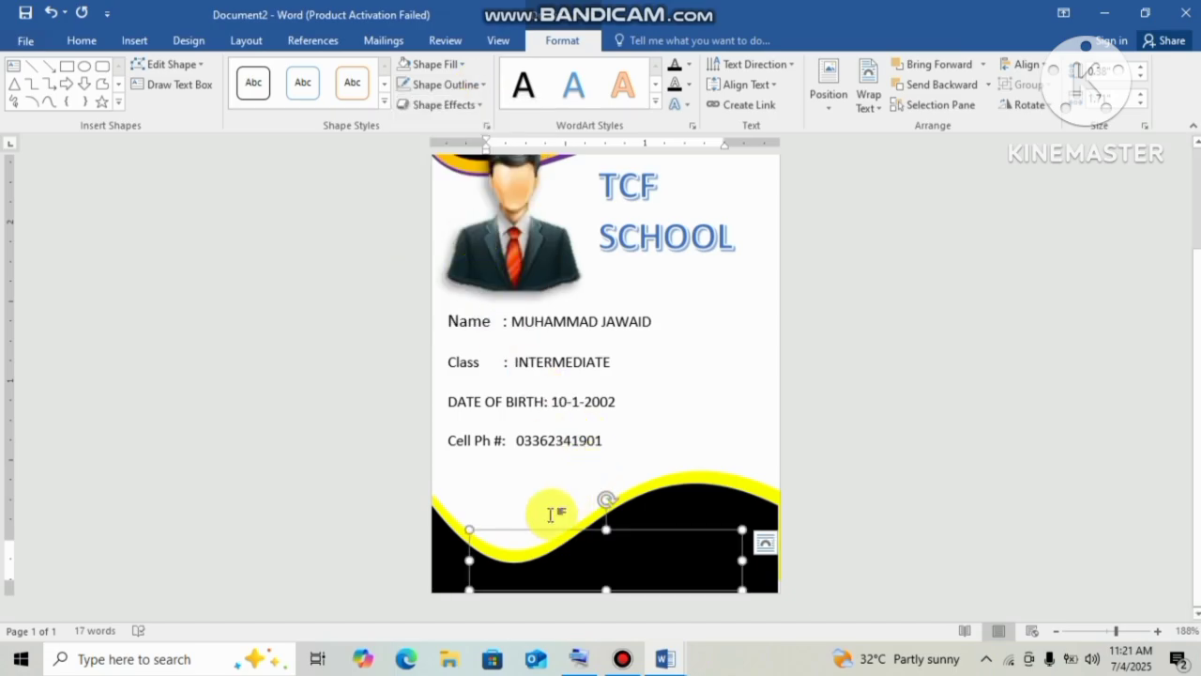
Type 'MILLS SIDE AREA KOTRI' in the footer text box, fixing typos, and select the line.
click(503, 571)
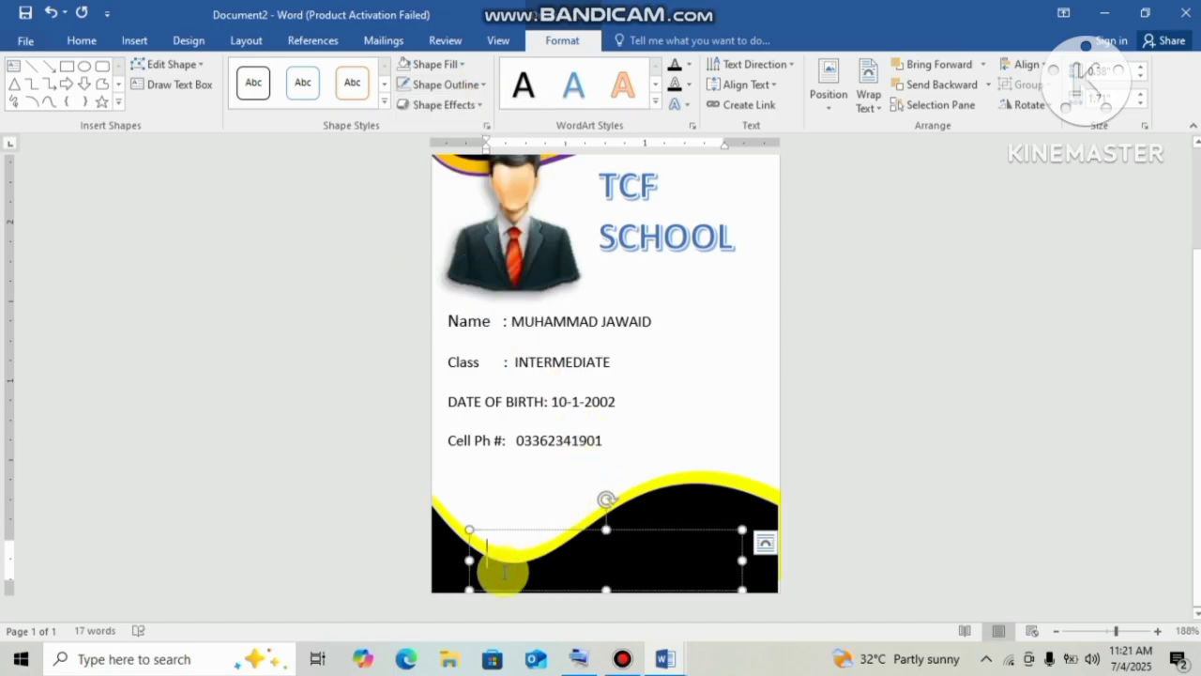
text(Be)
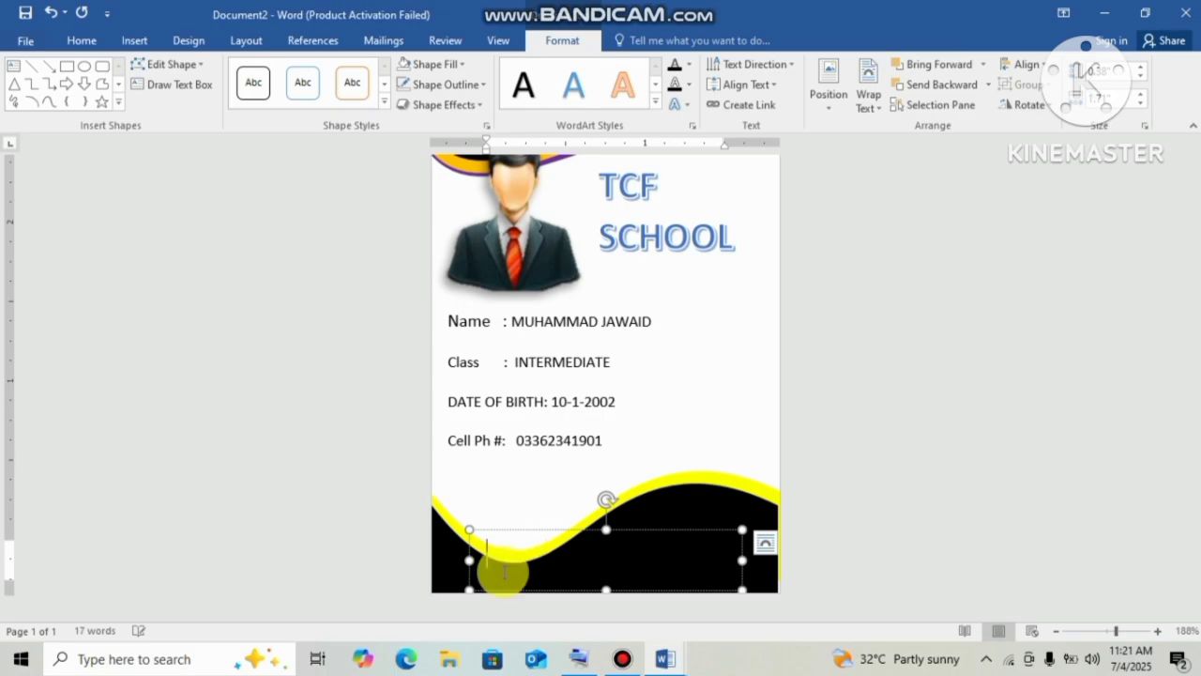
key(BackSpace)
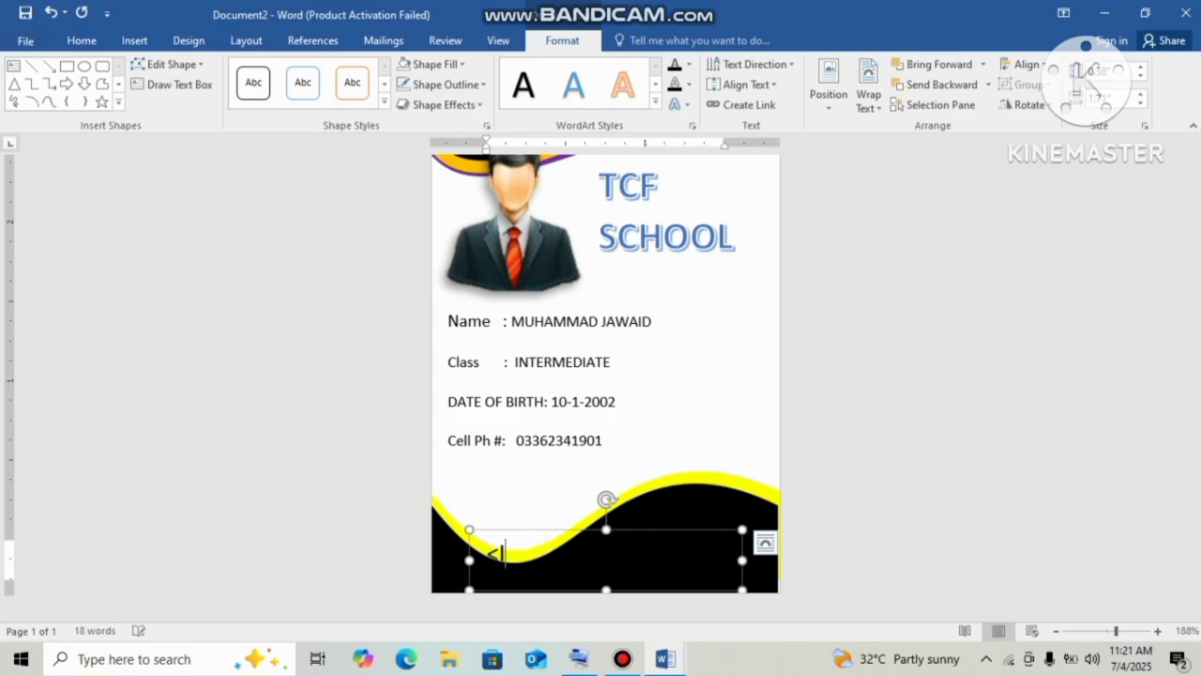
text(MILLS S)
click(504, 569)
triple_click(503, 569)
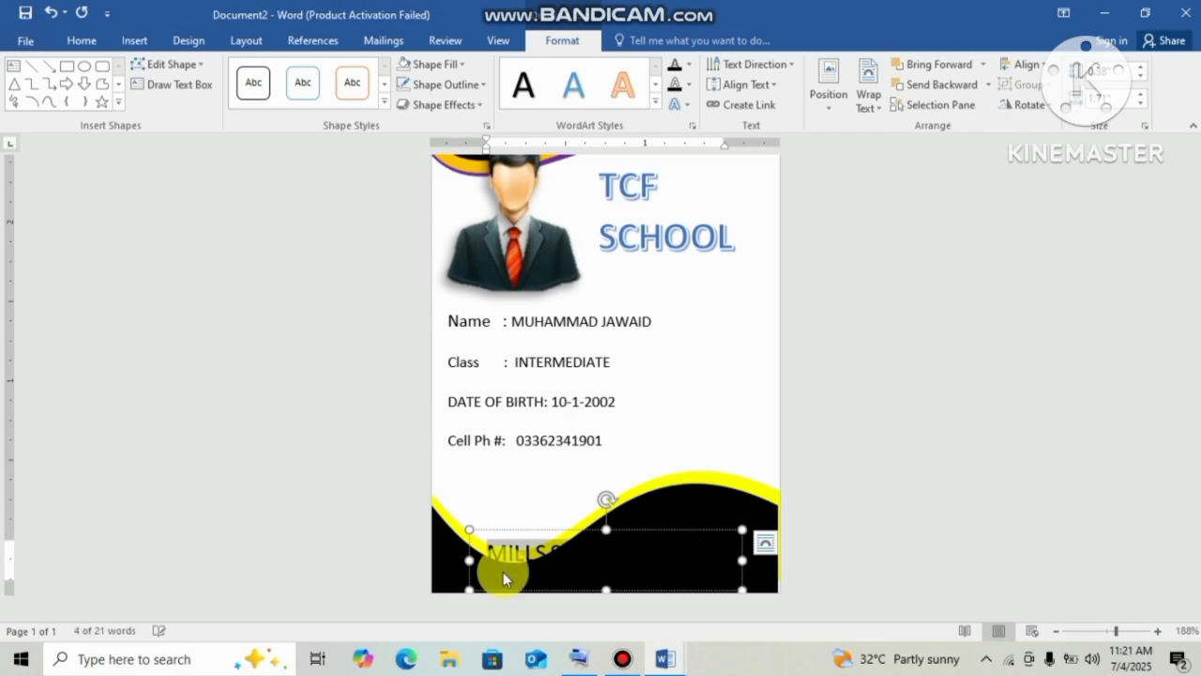
Make the footer address text white and move and widen its box on the wave.
click(80, 44)
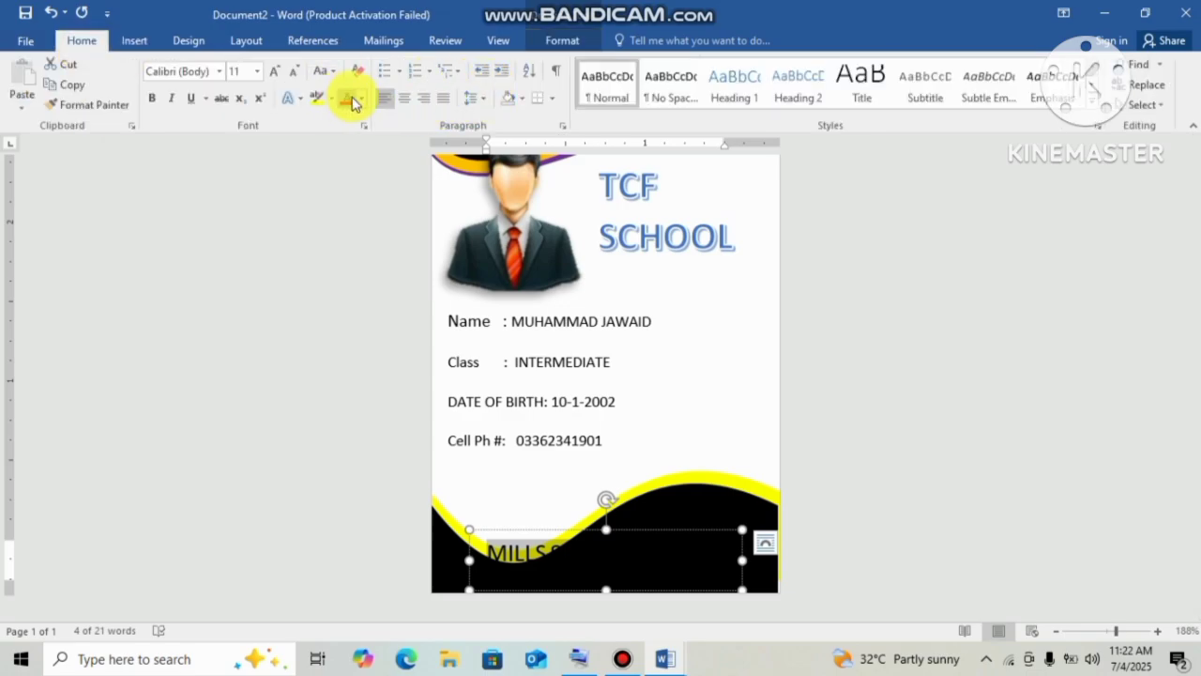
click(361, 99)
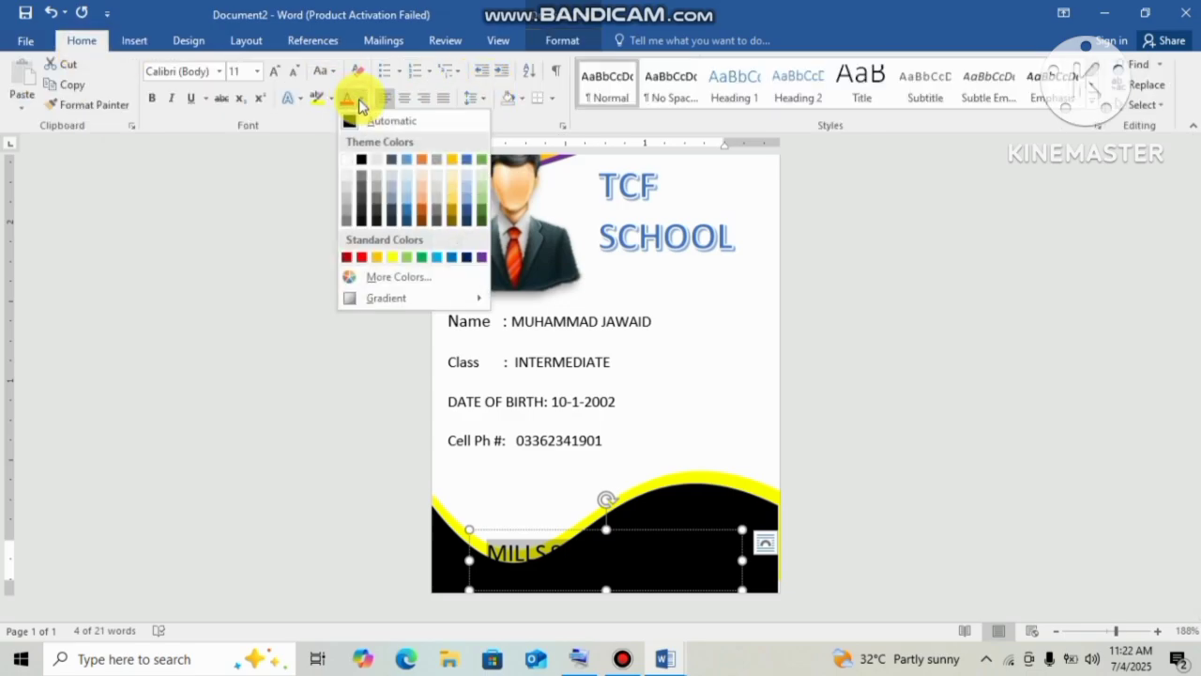
click(343, 161)
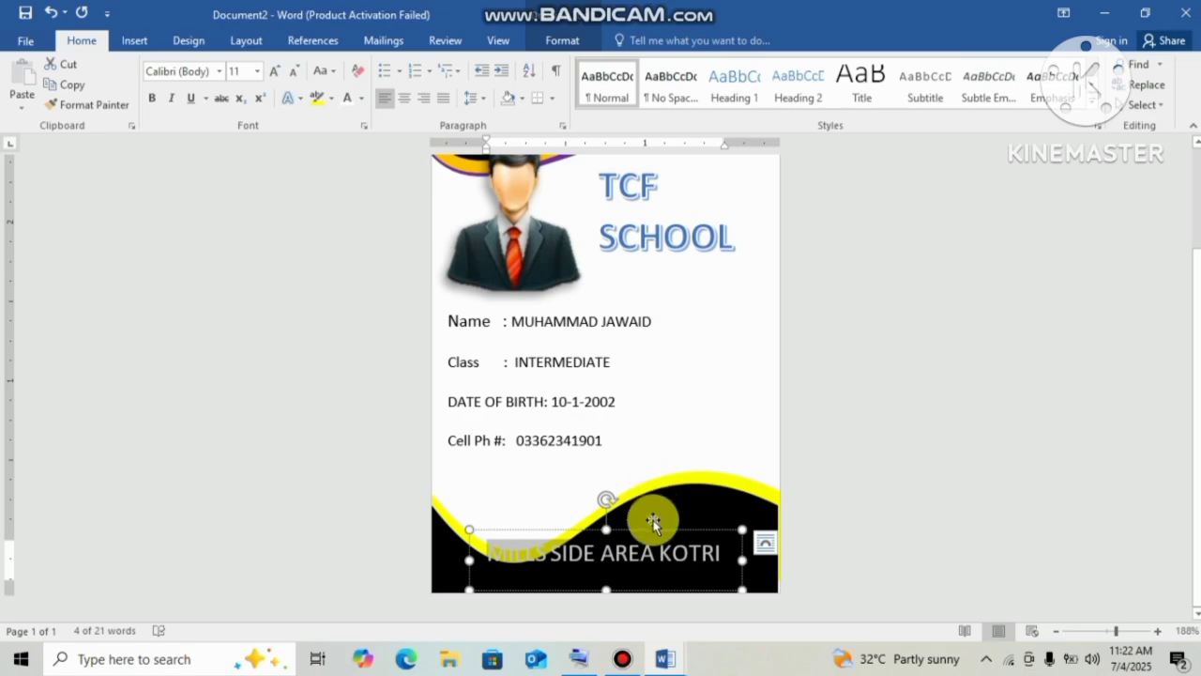
drag(654, 522, 632, 555)
drag(729, 583, 742, 579)
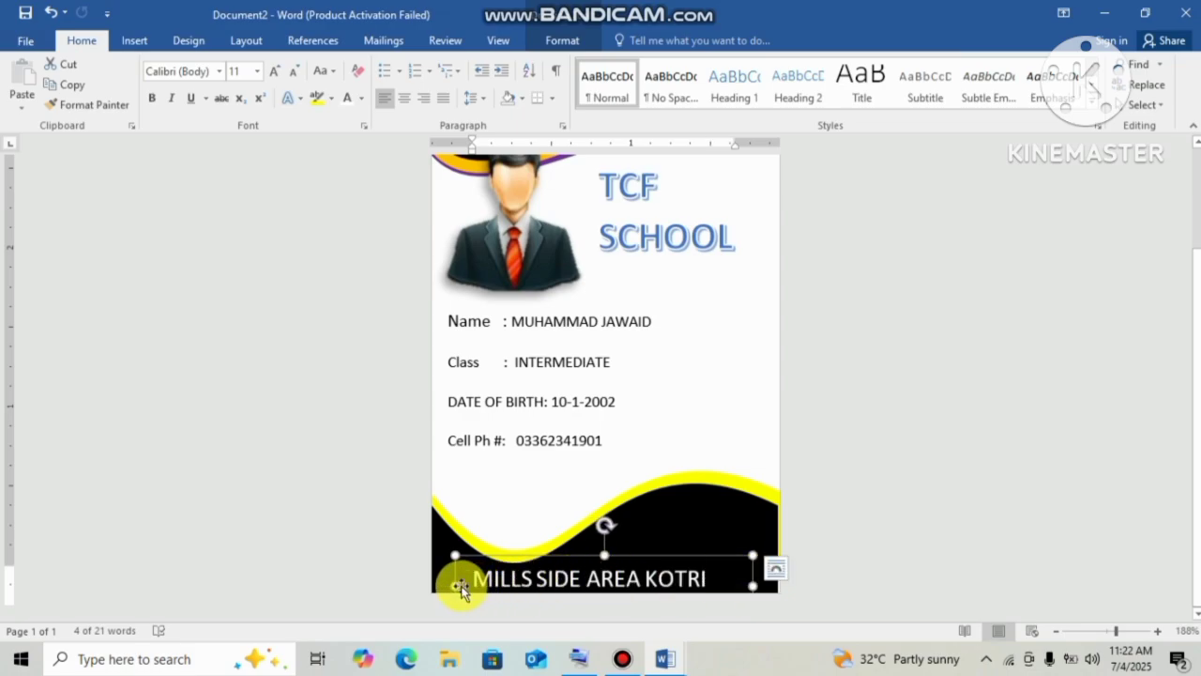
drag(454, 584, 444, 582)
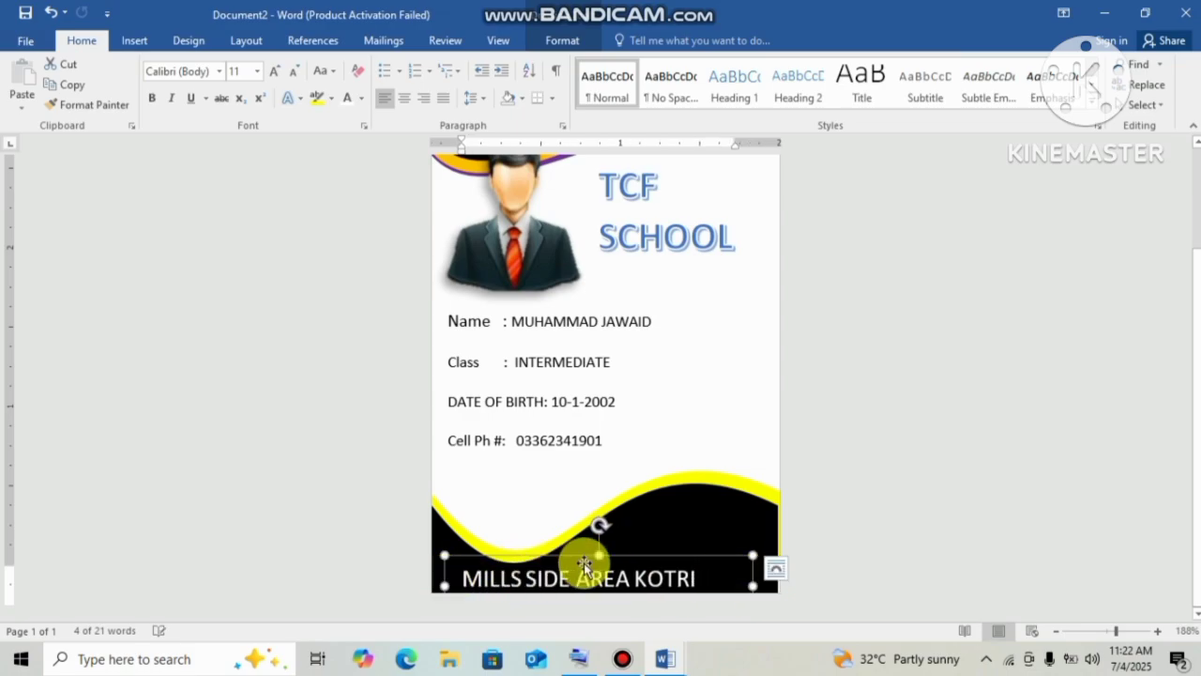
Shrink the address text to size 9 and move it to the wave's lower right.
click(851, 448)
scroll(1192, 356, down, 2)
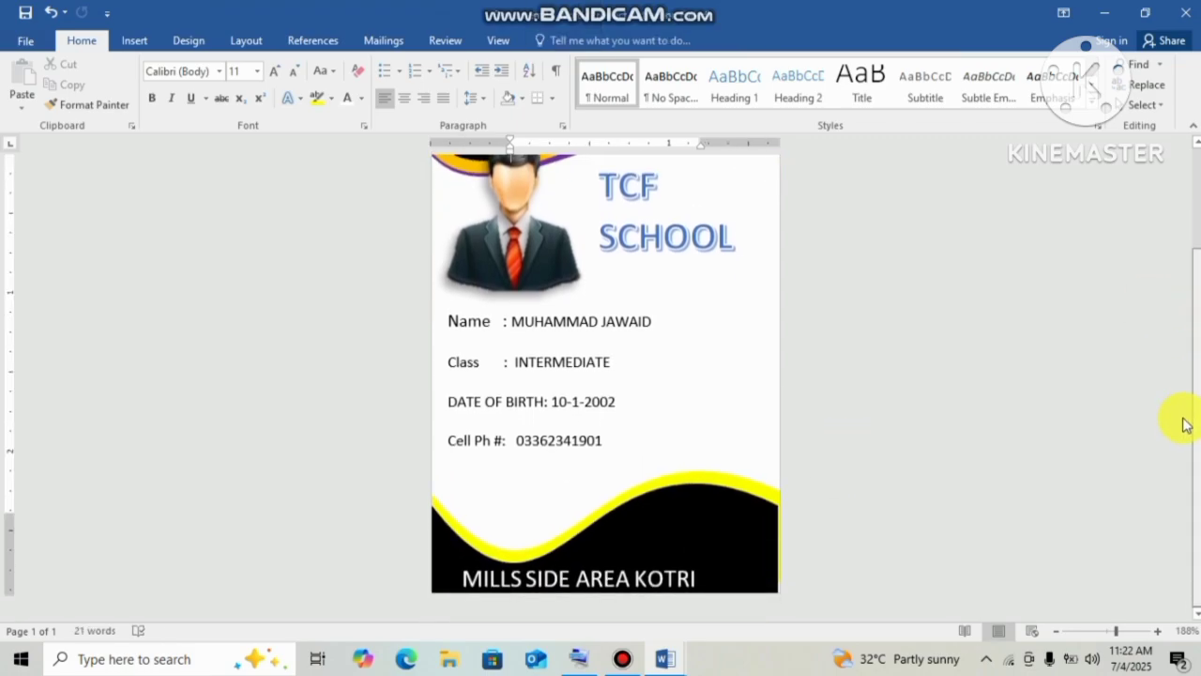
click(602, 580)
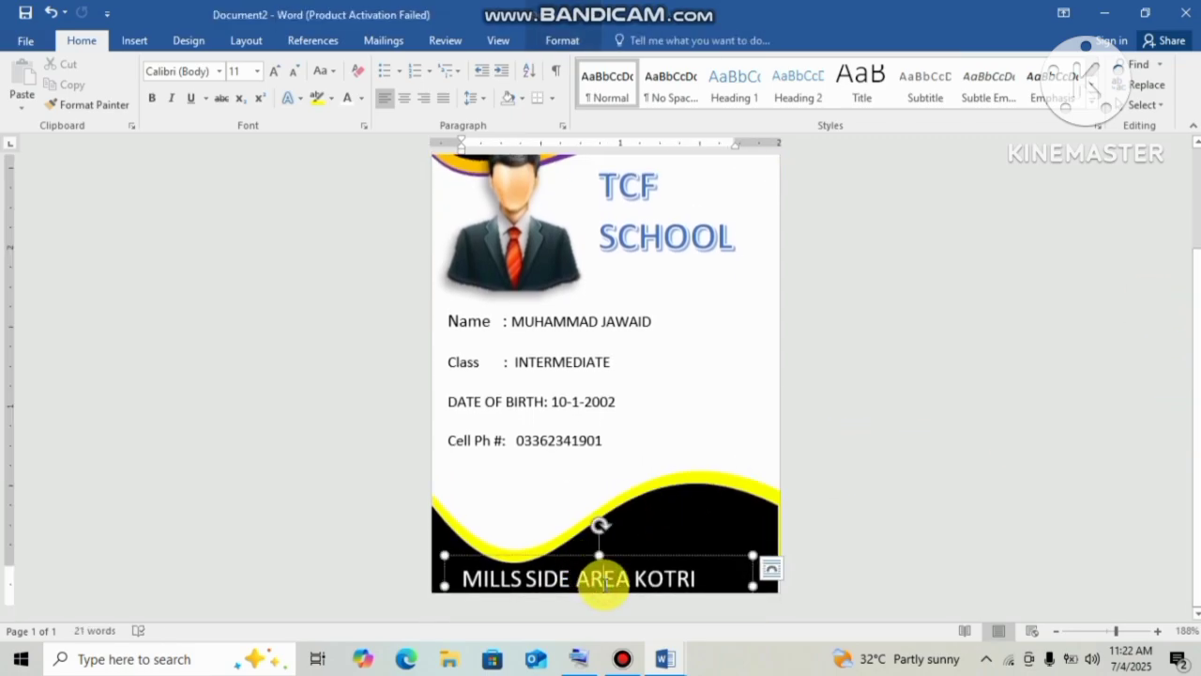
drag(637, 557, 702, 522)
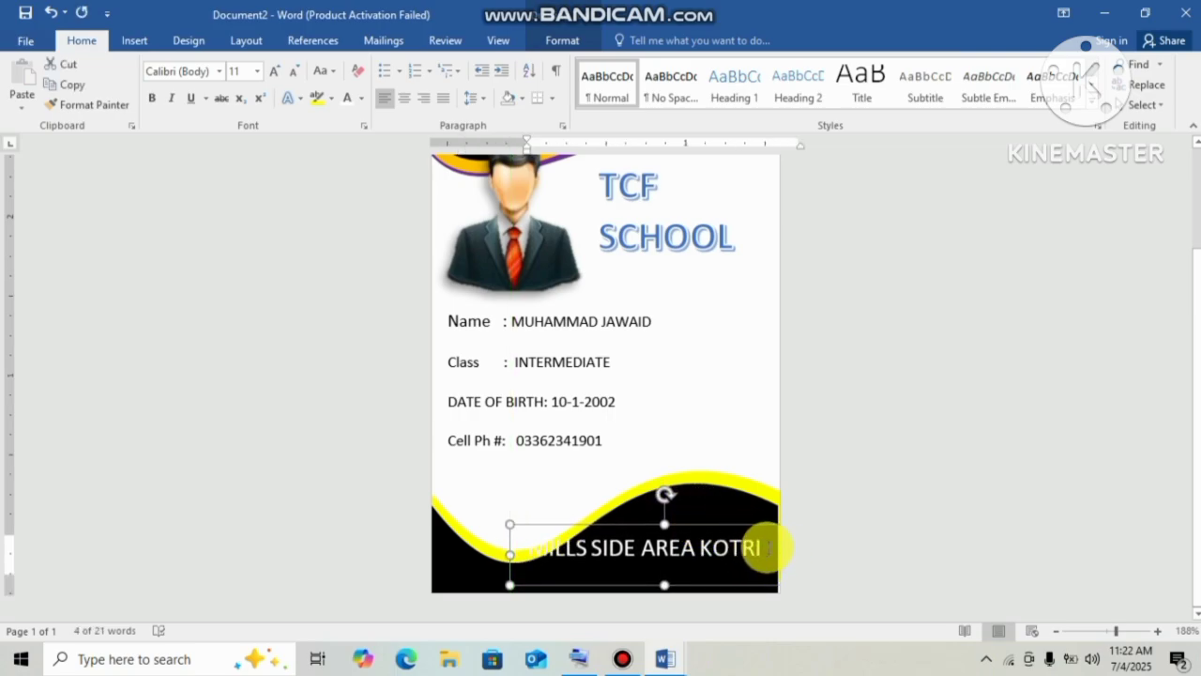
drag(764, 547, 512, 545)
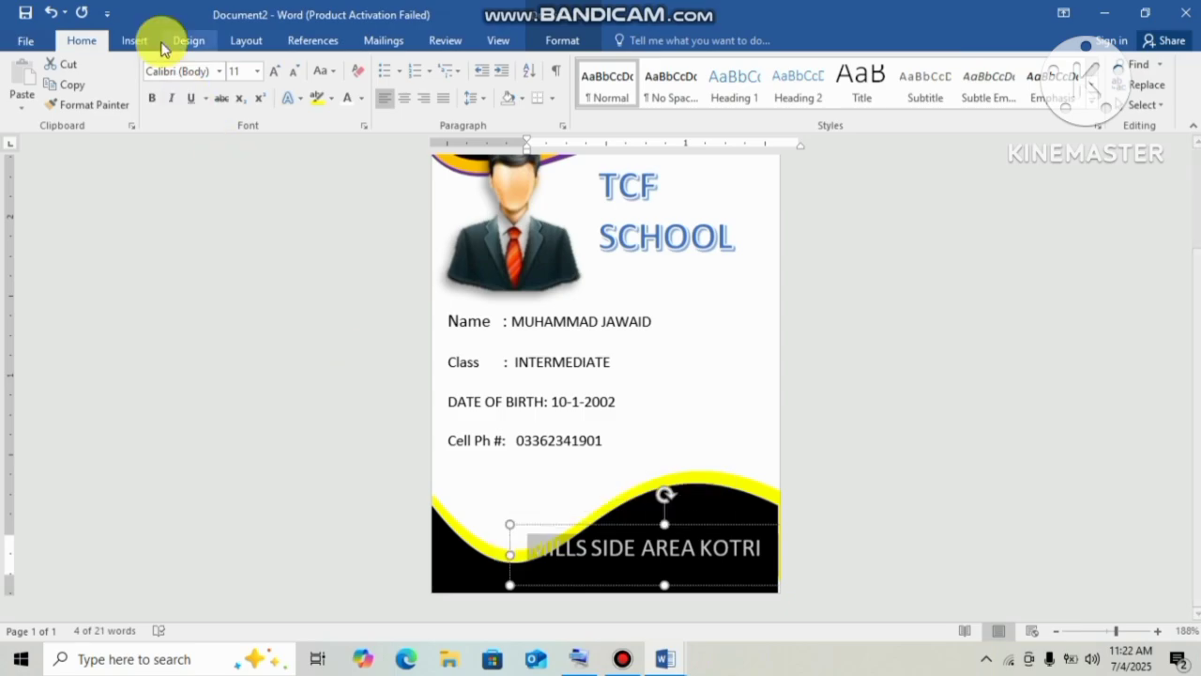
click(294, 72)
click(294, 73)
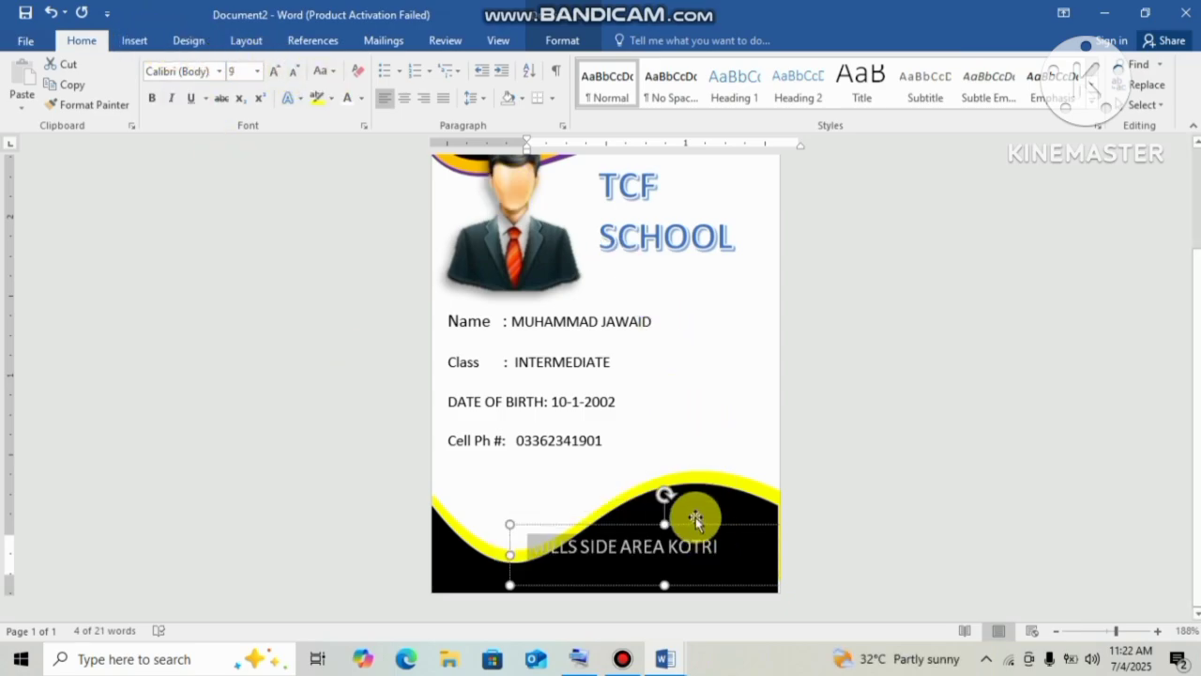
drag(696, 528, 744, 533)
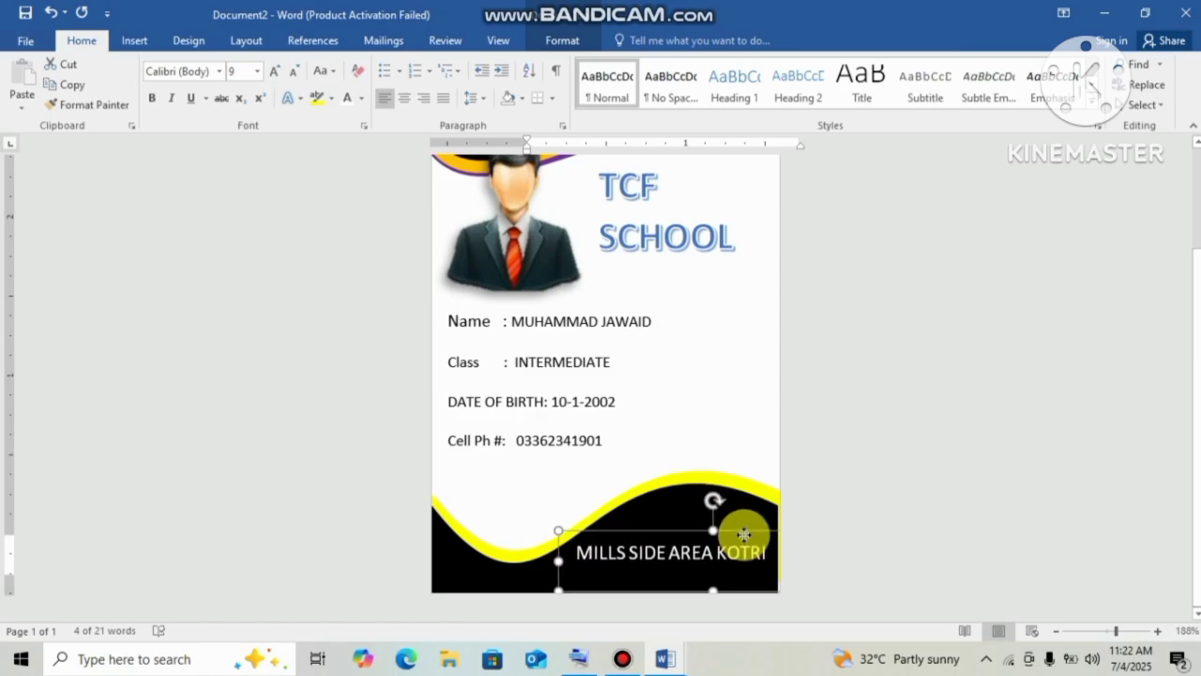
click(841, 507)
Grow the Name and Class lines two sizes each, reaching size 9.
scroll(1197, 394, down, 1)
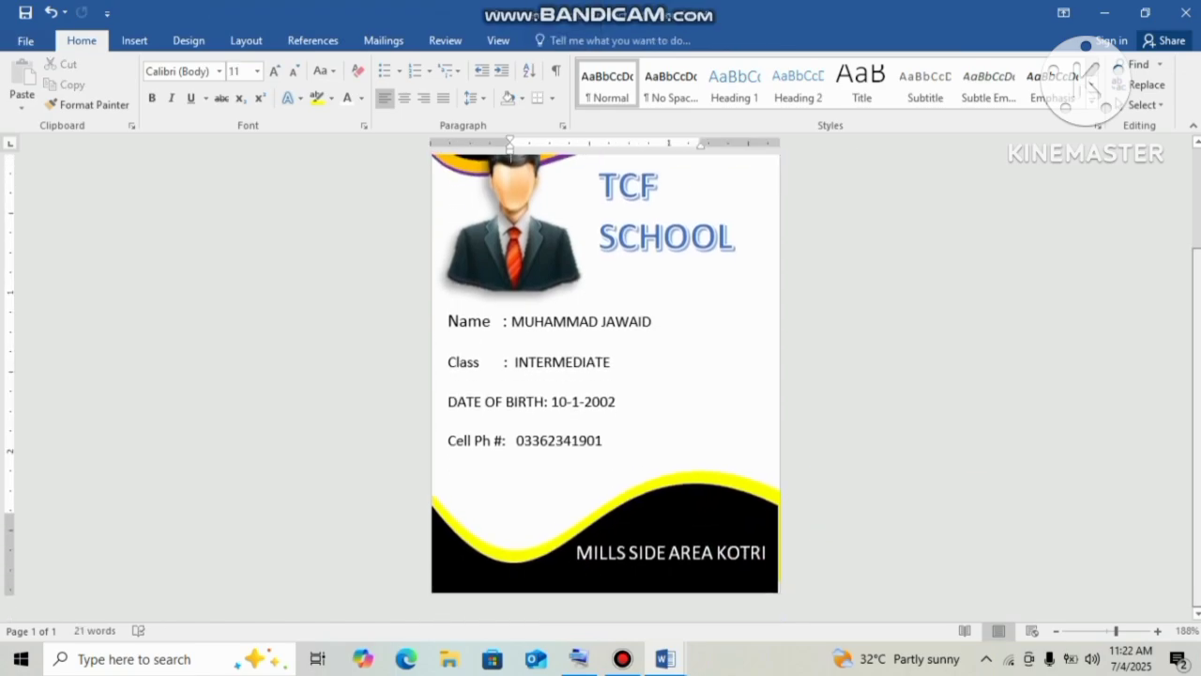
click(669, 340)
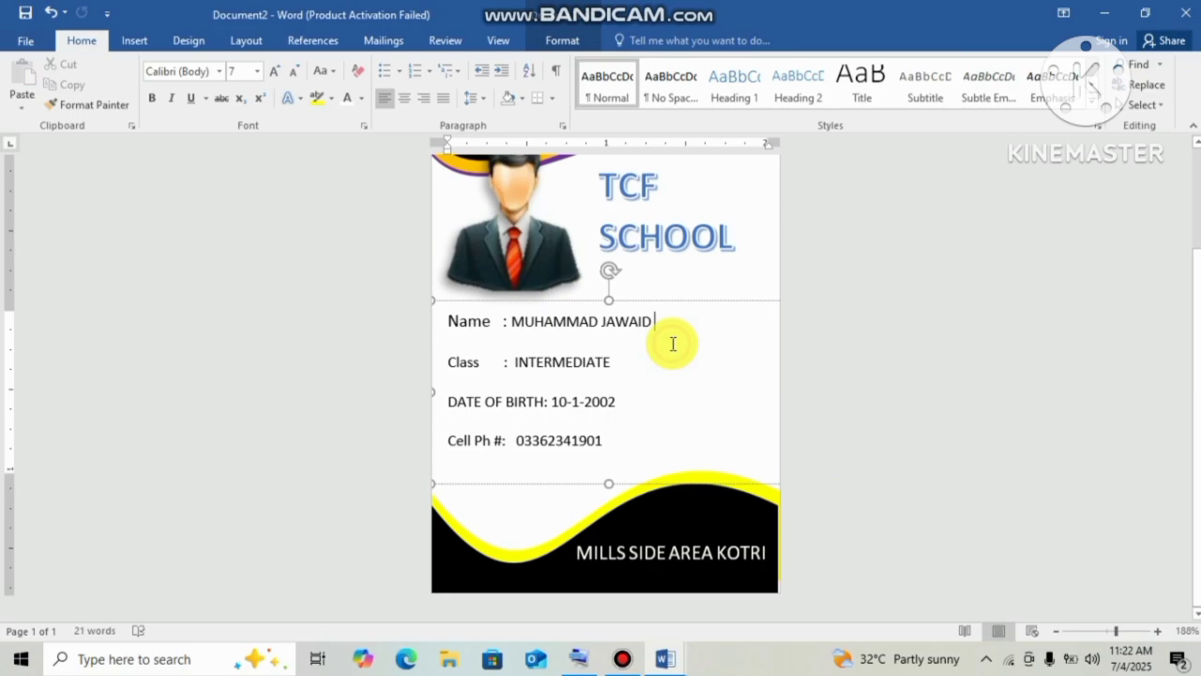
click(611, 343)
drag(675, 322, 440, 323)
click(274, 72)
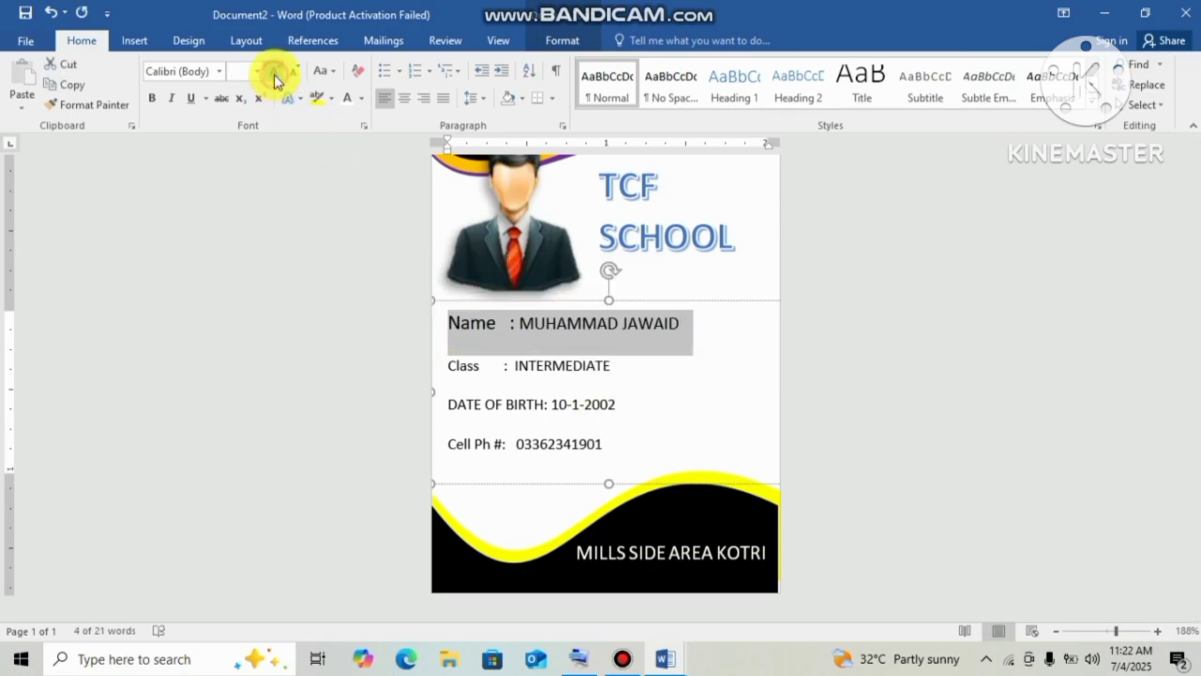
click(274, 73)
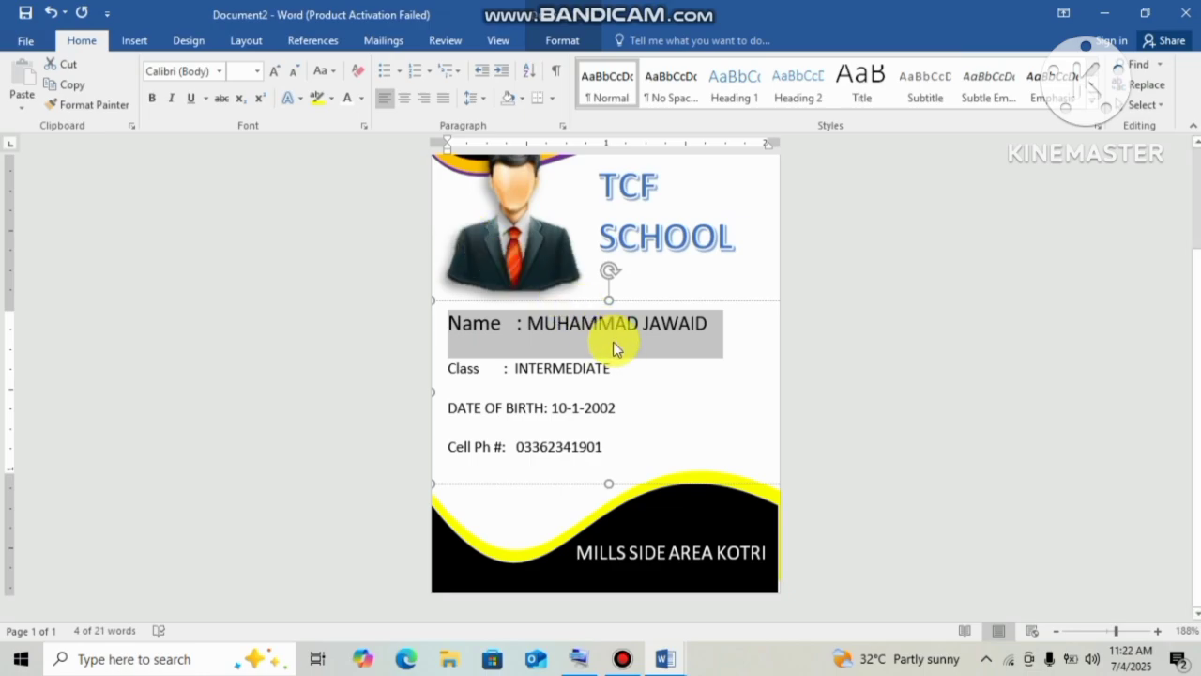
drag(620, 362, 422, 370)
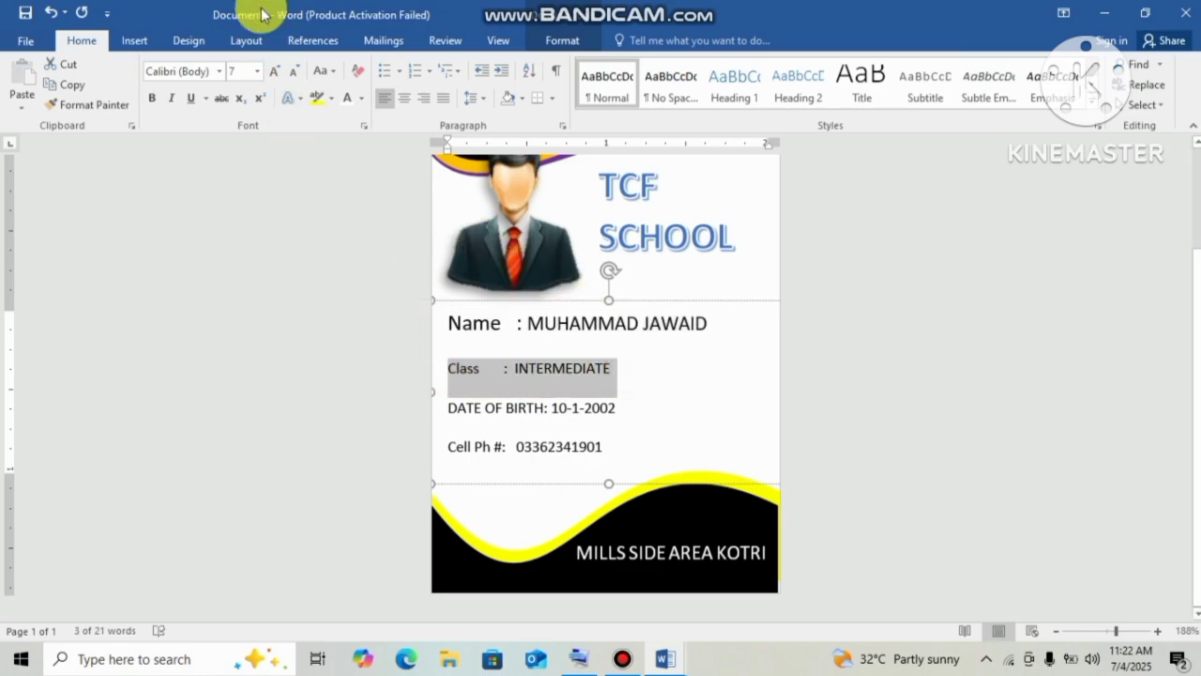
click(275, 73)
click(275, 72)
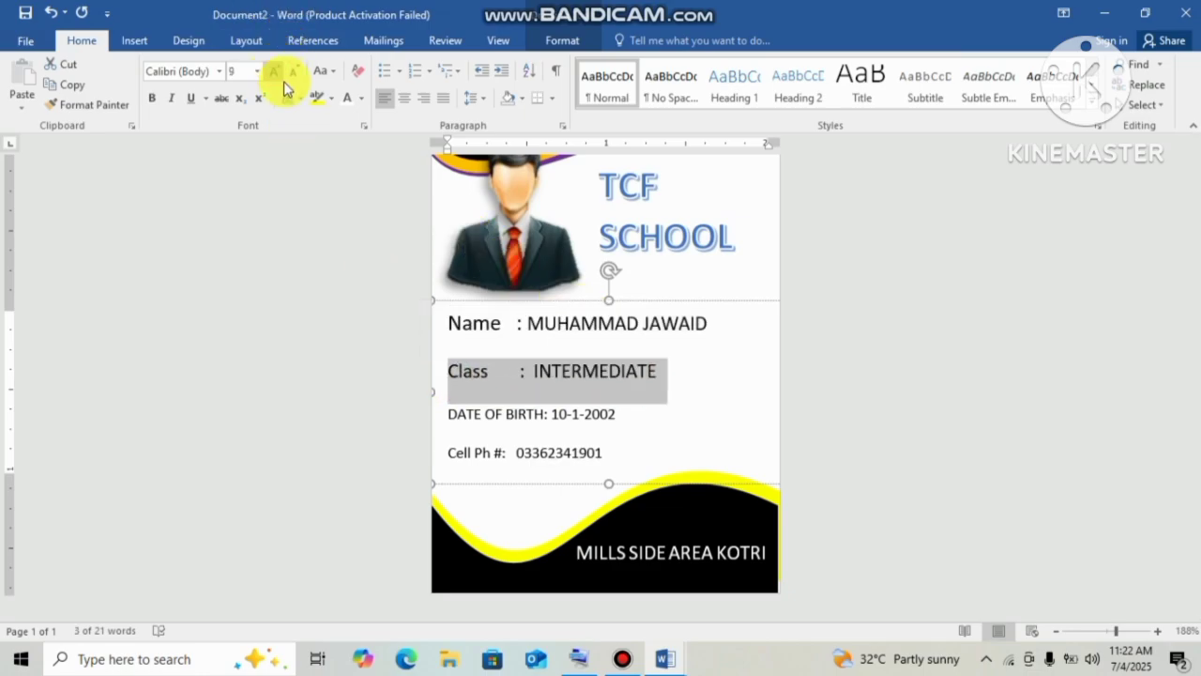
Enlarge the DATE OF BIRTH and Cell Ph lines to match, then zoom to 100%.
drag(632, 411, 447, 416)
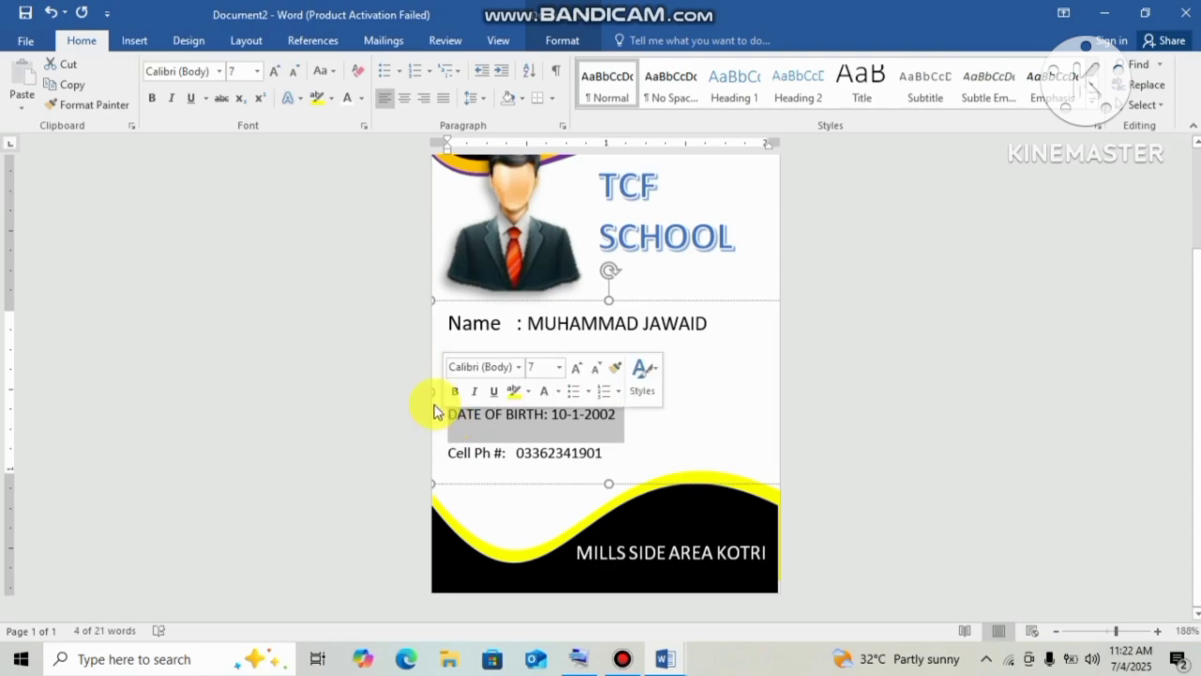
click(275, 72)
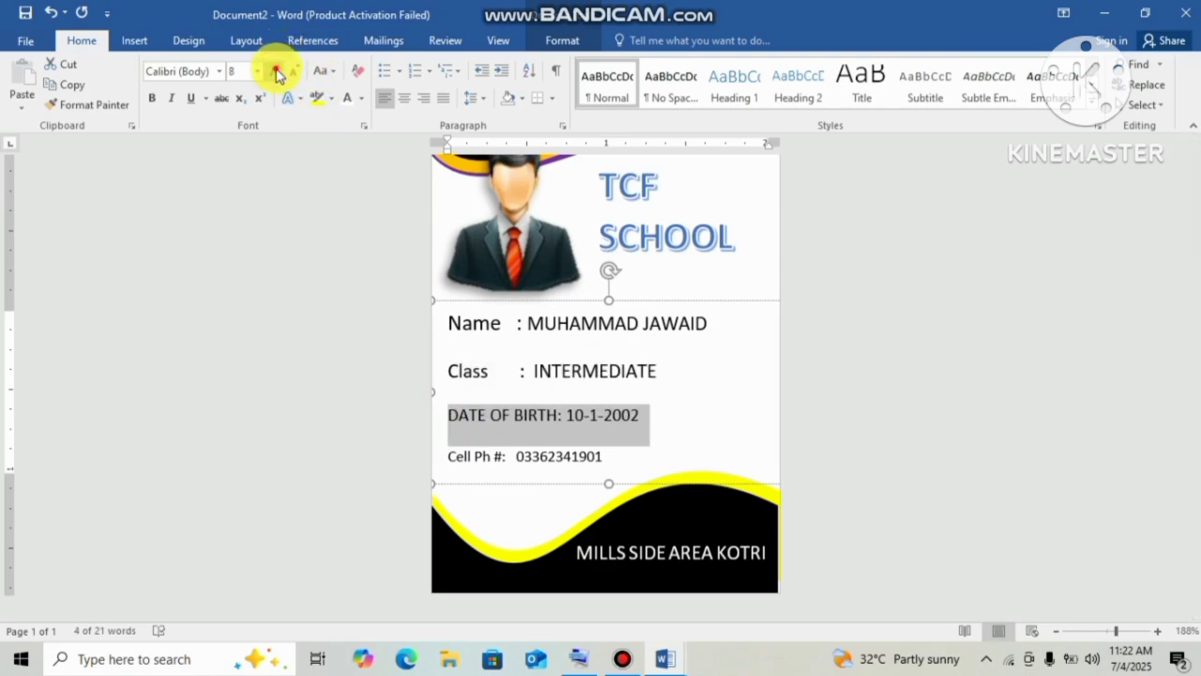
click(276, 72)
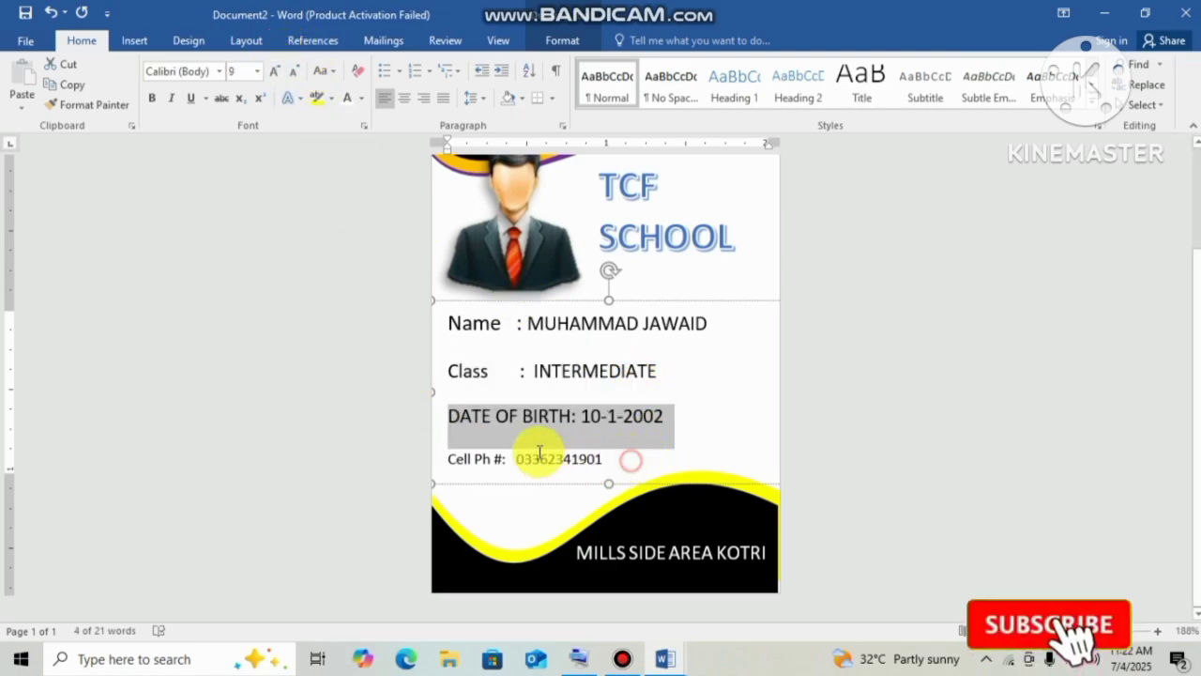
drag(630, 460, 481, 448)
click(621, 502)
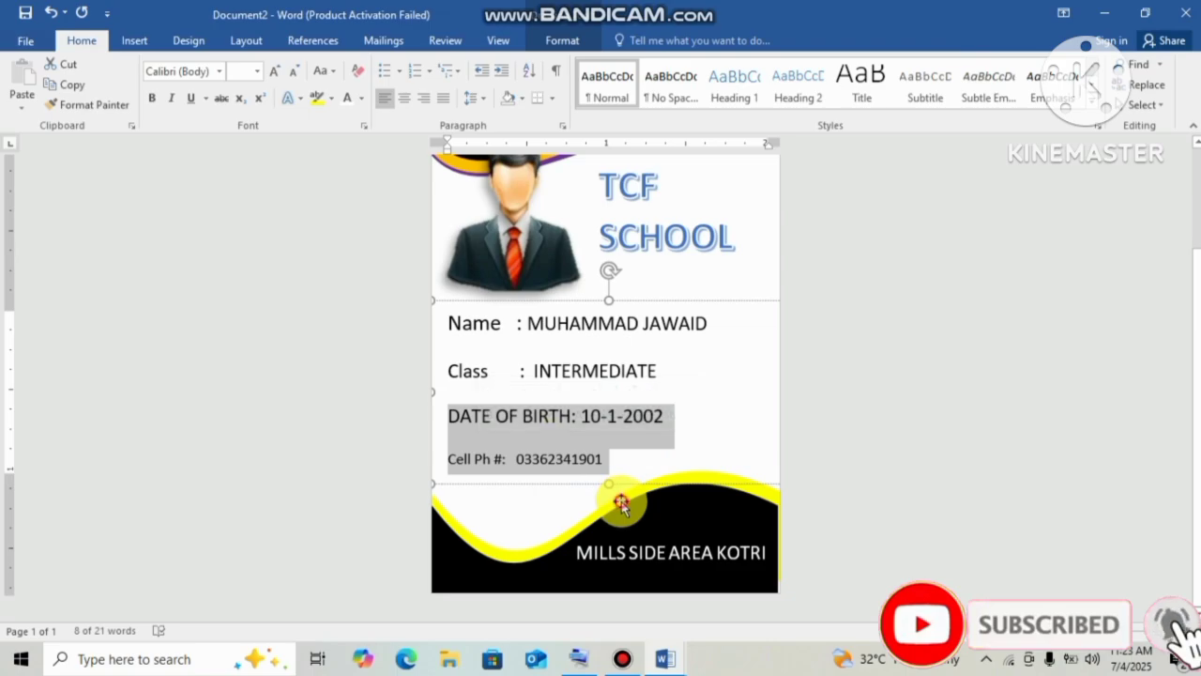
drag(626, 457, 441, 462)
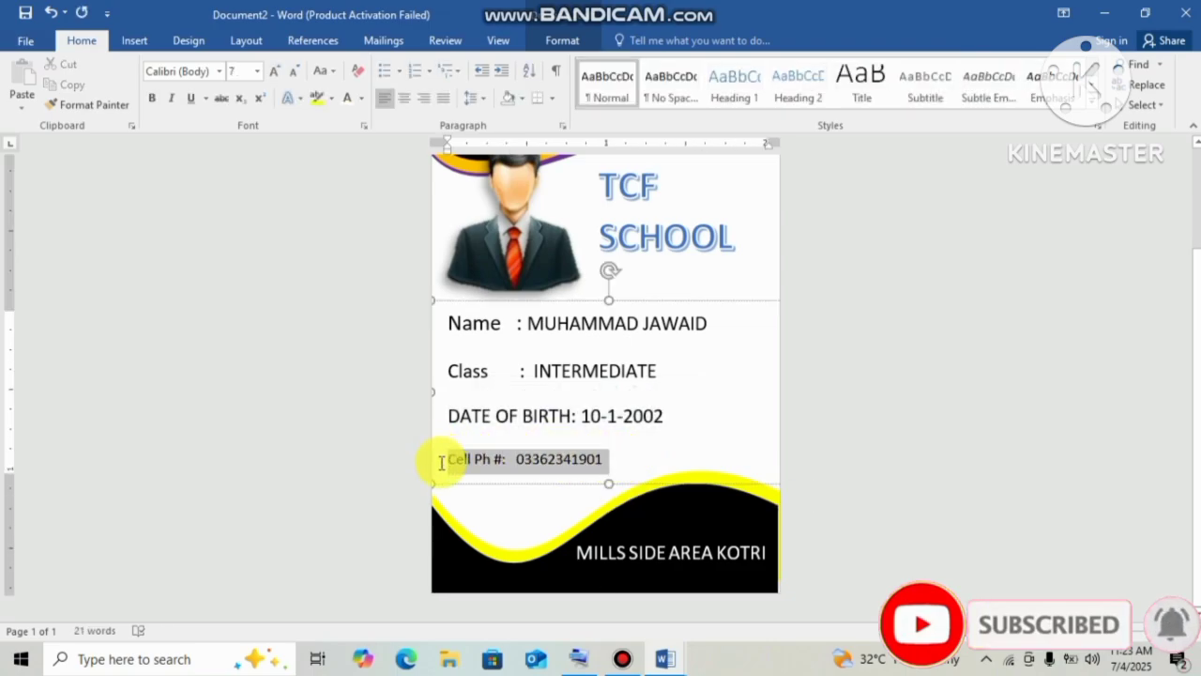
click(286, 73)
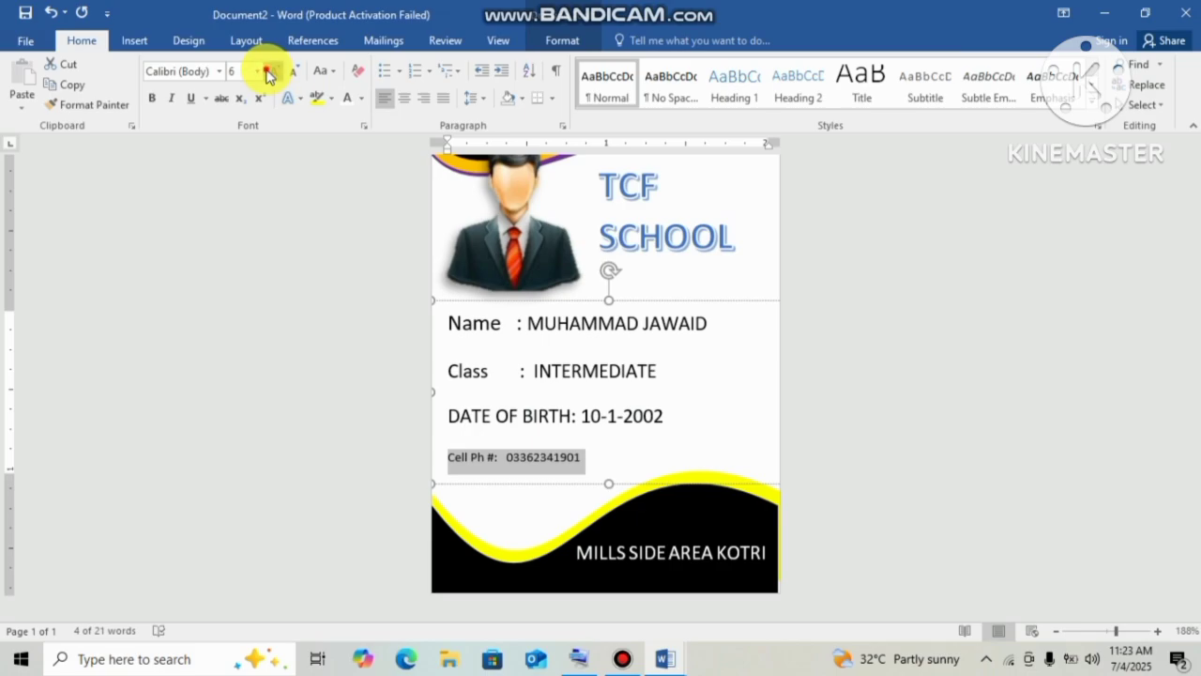
click(267, 72)
click(267, 73)
click(267, 73)
click(267, 73)
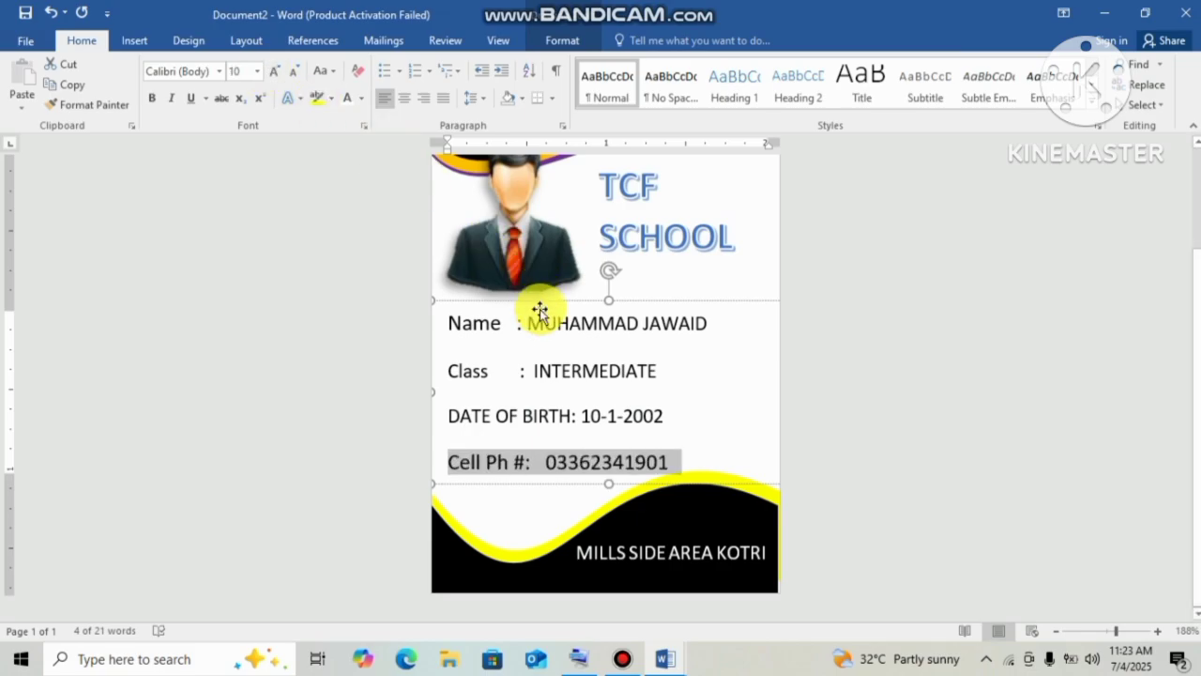
click(608, 483)
click(944, 489)
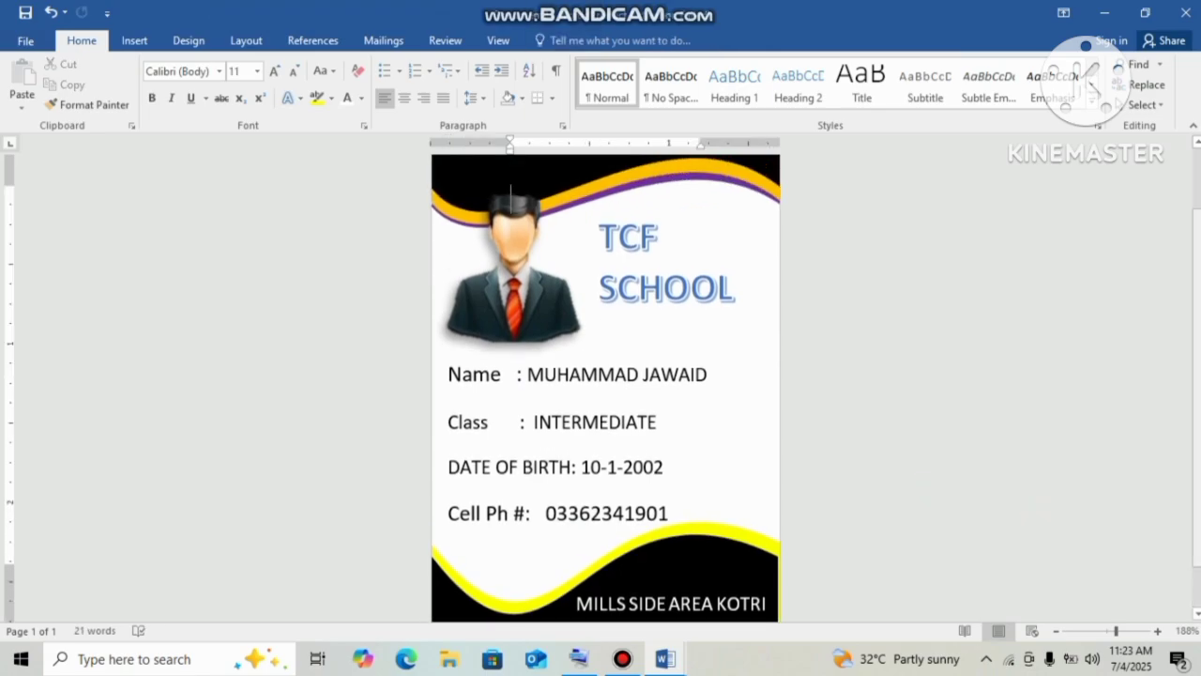
mouse_move(1117, 631)
mouse_down()
mouse_move(1094, 632)
mouse_move(1111, 630)
mouse_up()
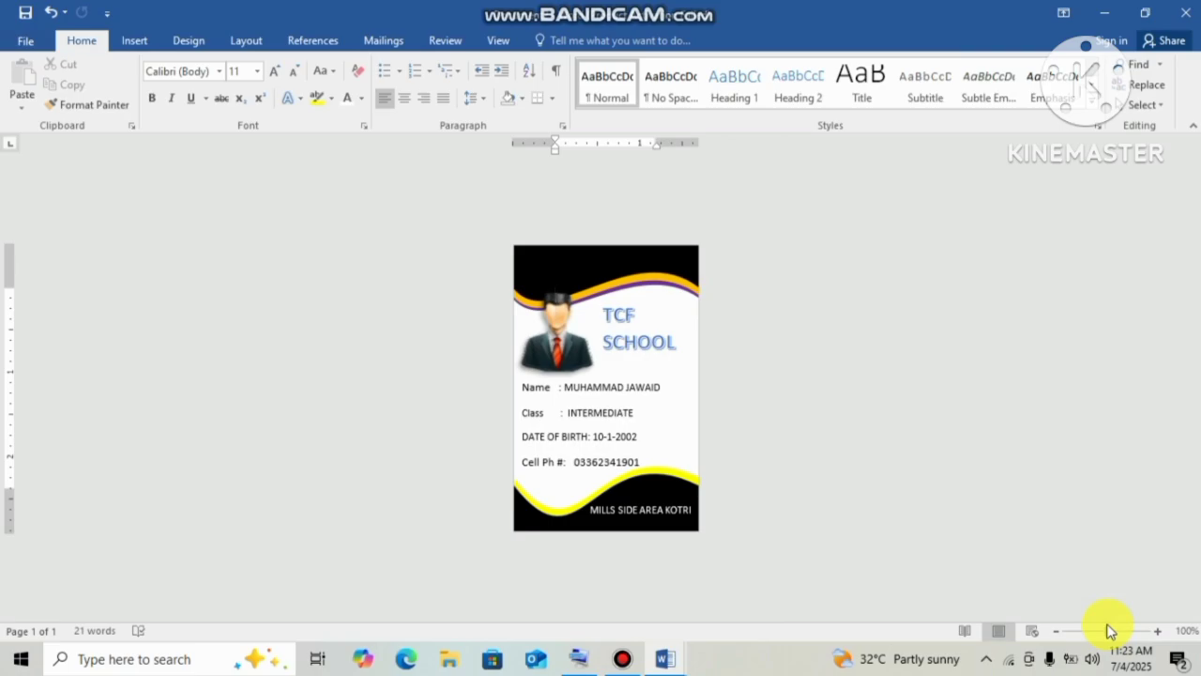